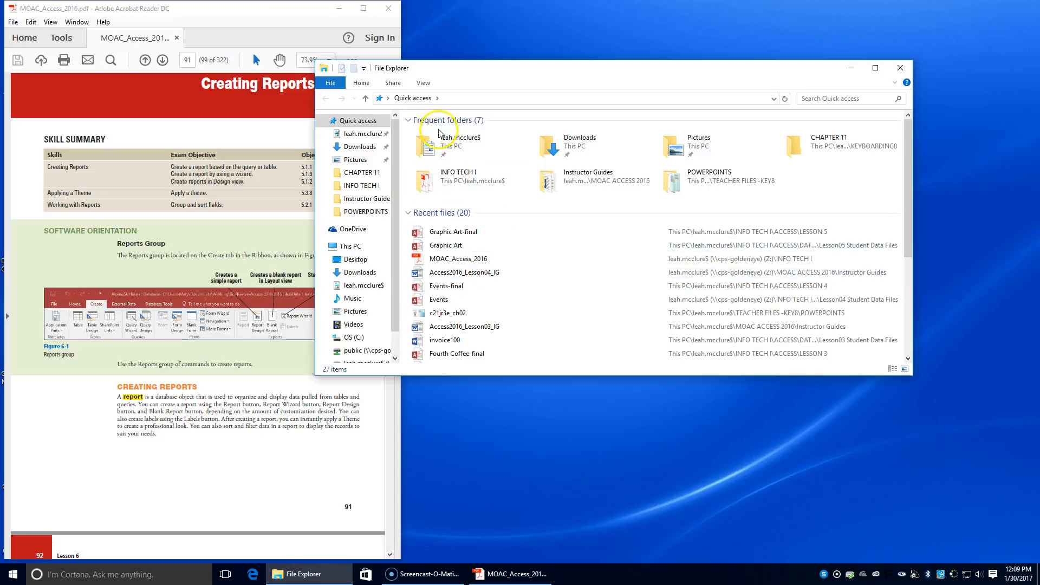
# Step: Check the Open with choices for the MOAC_Access_2016 PDF in the INFO TECH I folder, and close File Explorer
pyautogui.doubleClick(451, 151)
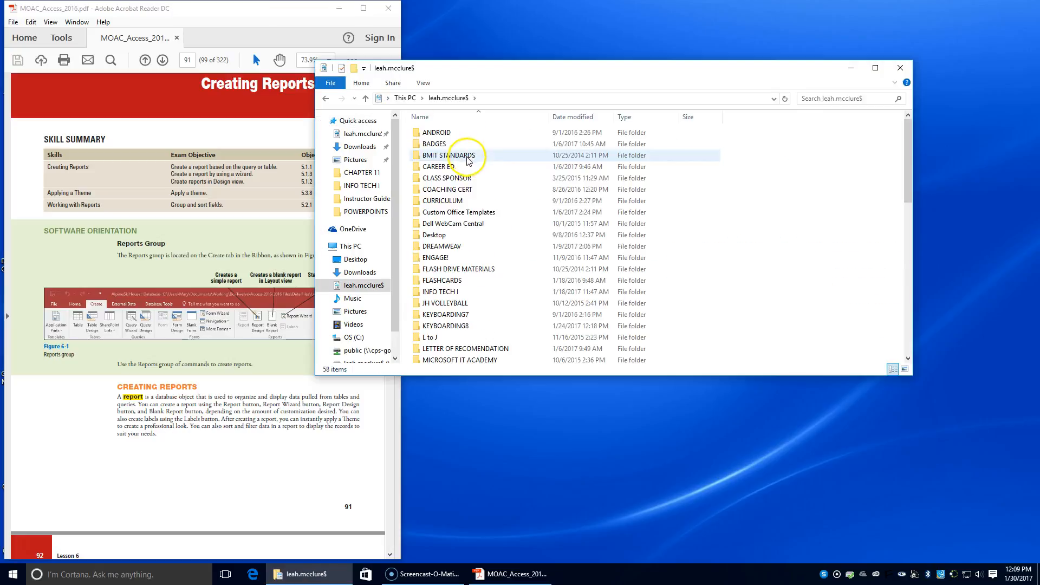
pyautogui.doubleClick(448, 291)
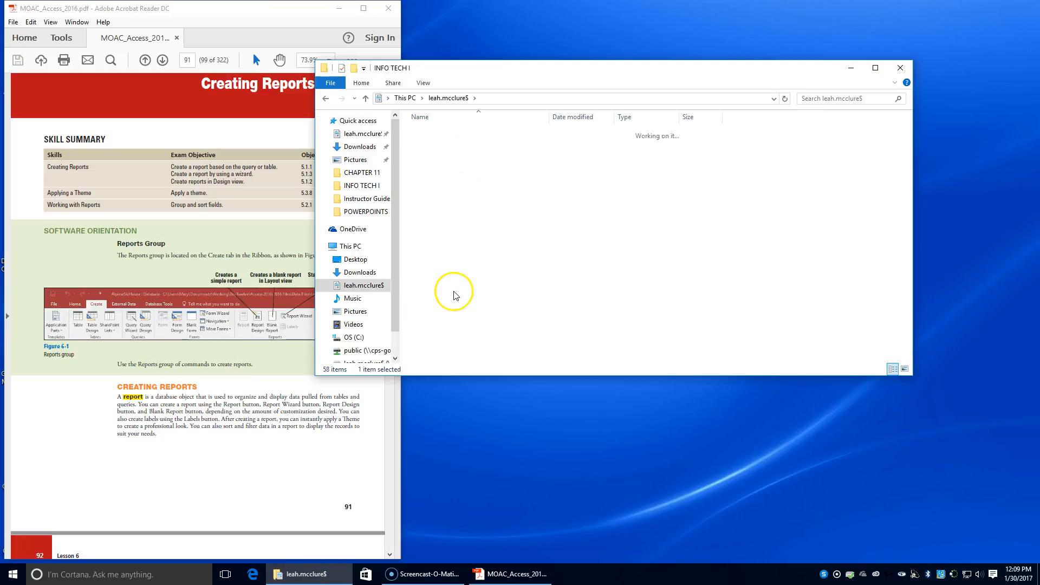
pyautogui.rightClick(437, 206)
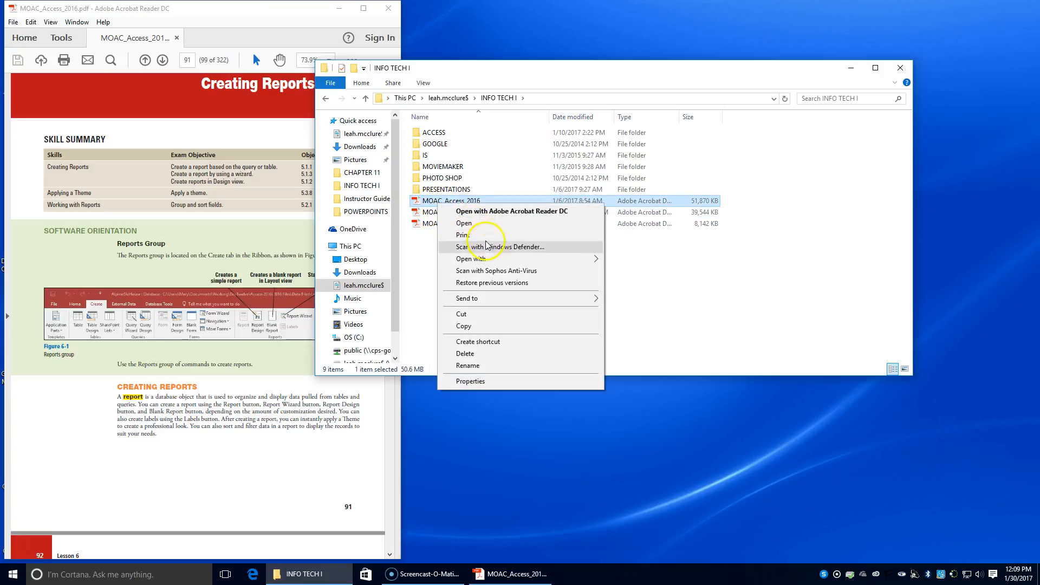
pyautogui.moveTo(481, 264)
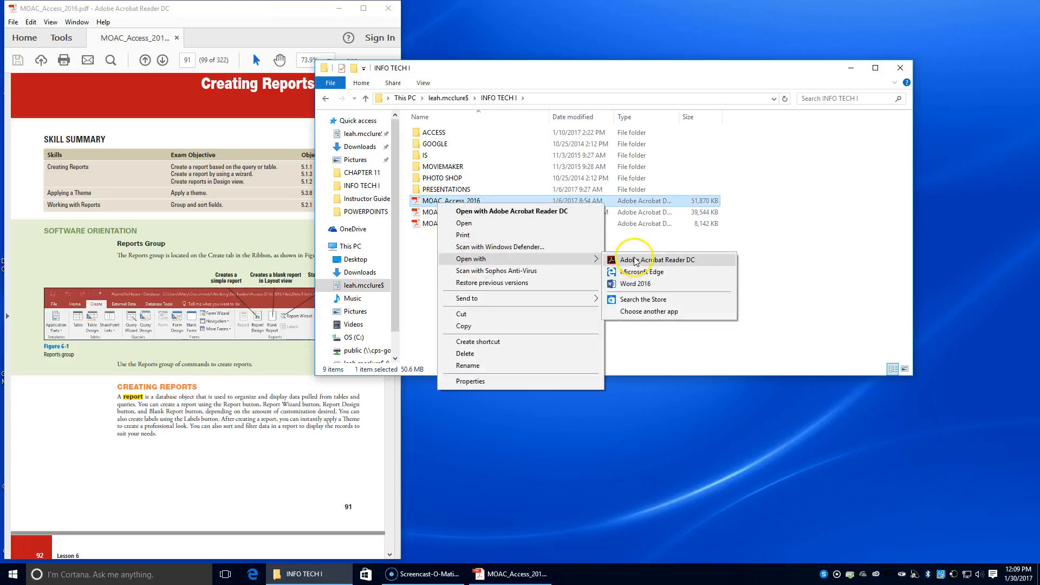
pyautogui.click(209, 124)
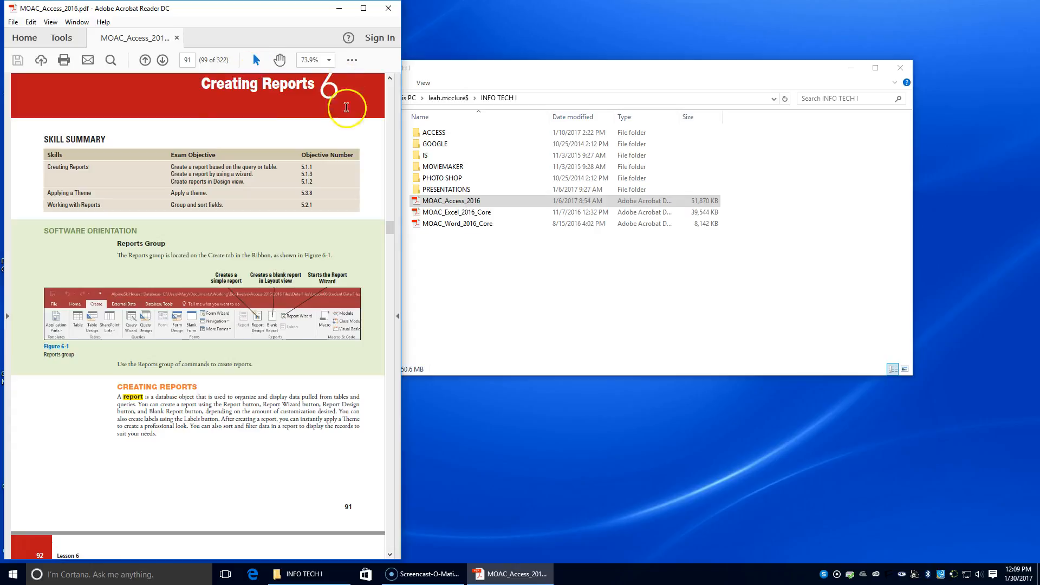
pyautogui.click(899, 69)
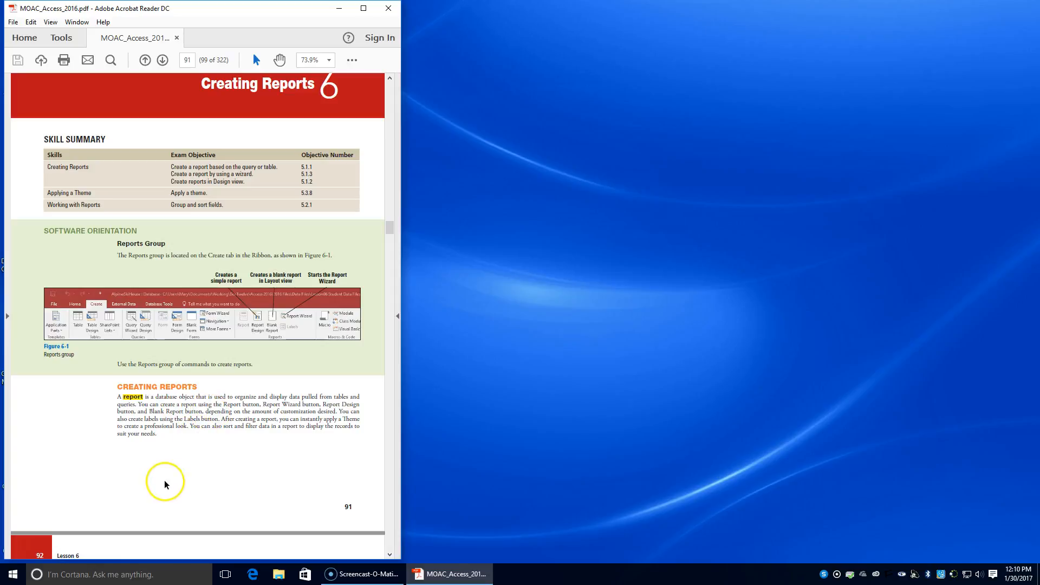
# Step: Read the lesson PDF through the Create and Delete a Report instructions on page 92
pyautogui.scroll(-2, 163, 482)
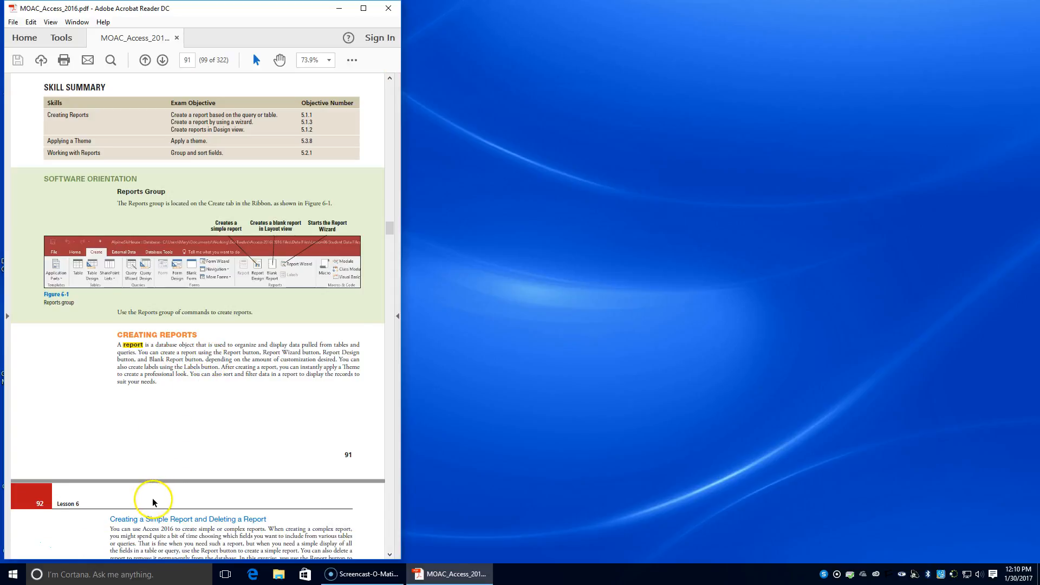
pyautogui.scroll(-5, 153, 502)
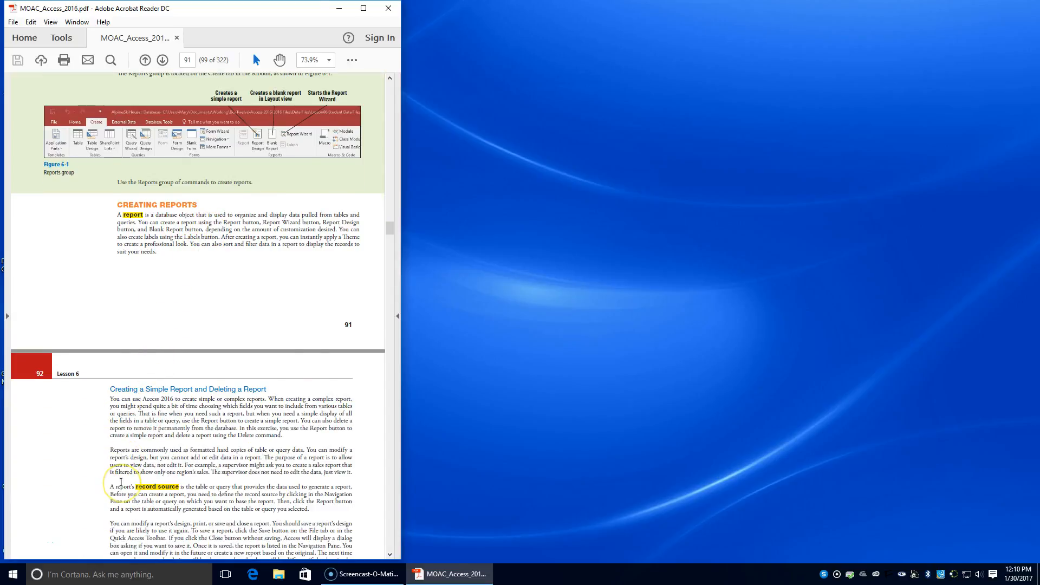
pyautogui.scroll(-2, 121, 481)
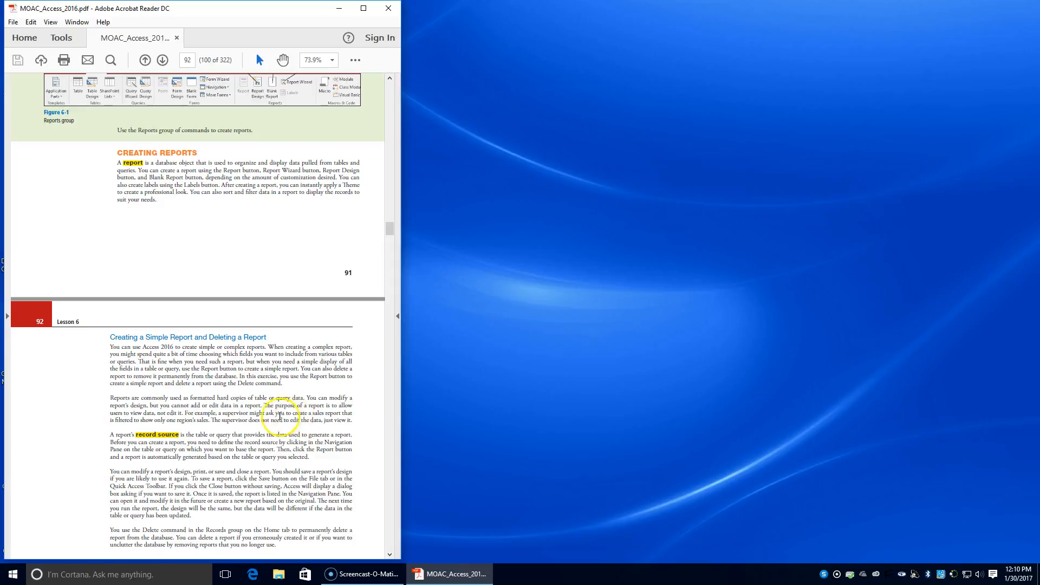
pyautogui.scroll(-1, 214, 513)
pyautogui.scroll(-1, 215, 513)
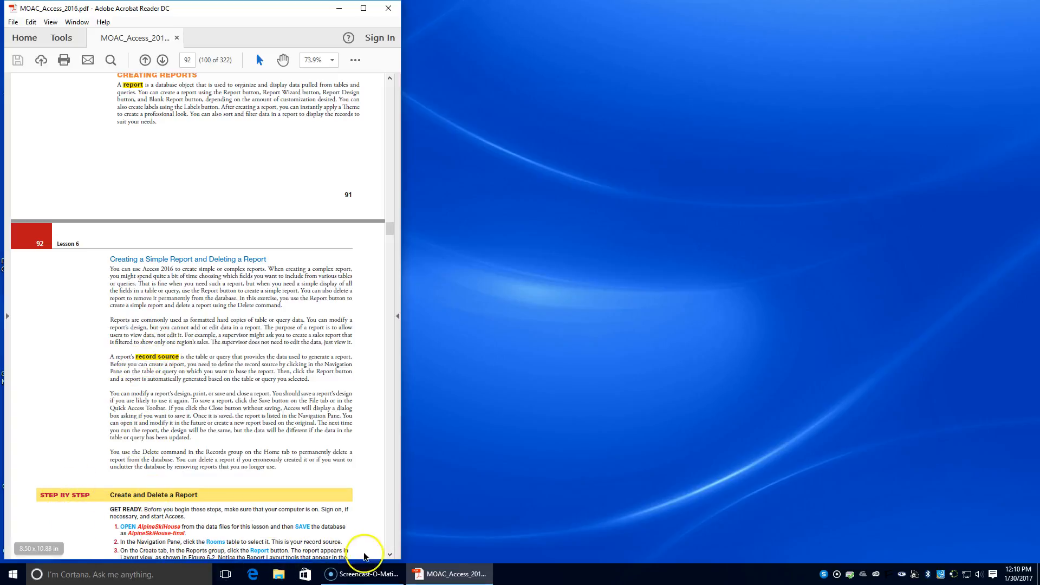
pyautogui.scroll(-3, 174, 465)
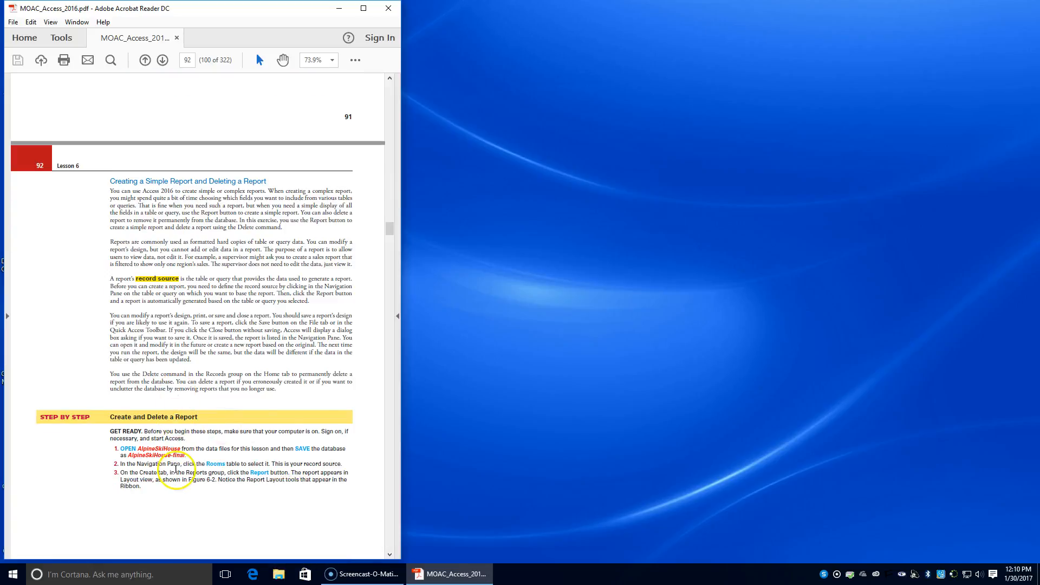
# Step: Open the AlpineSkiHouse database from INFO TECH I > ACCESS > DATA FILES > Lesson06 Student Data Files
pyautogui.click(278, 575)
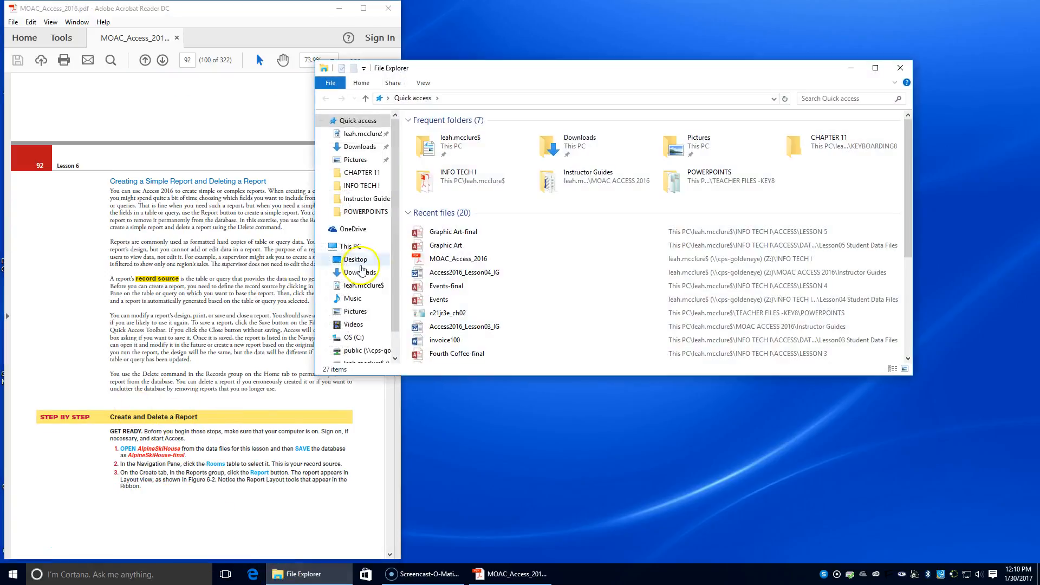
pyautogui.doubleClick(469, 176)
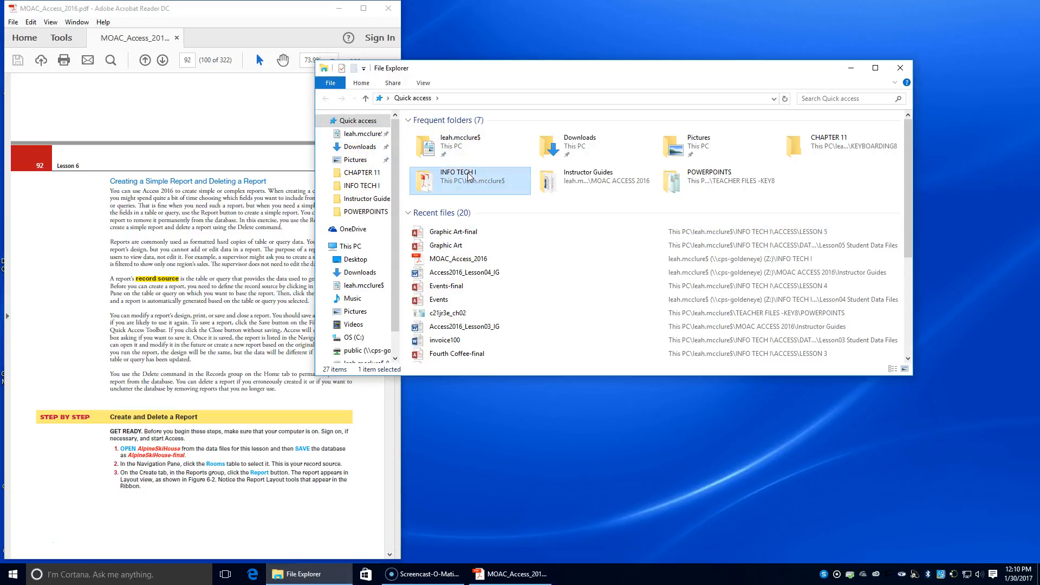
pyautogui.click(457, 134)
pyautogui.doubleClick(458, 135)
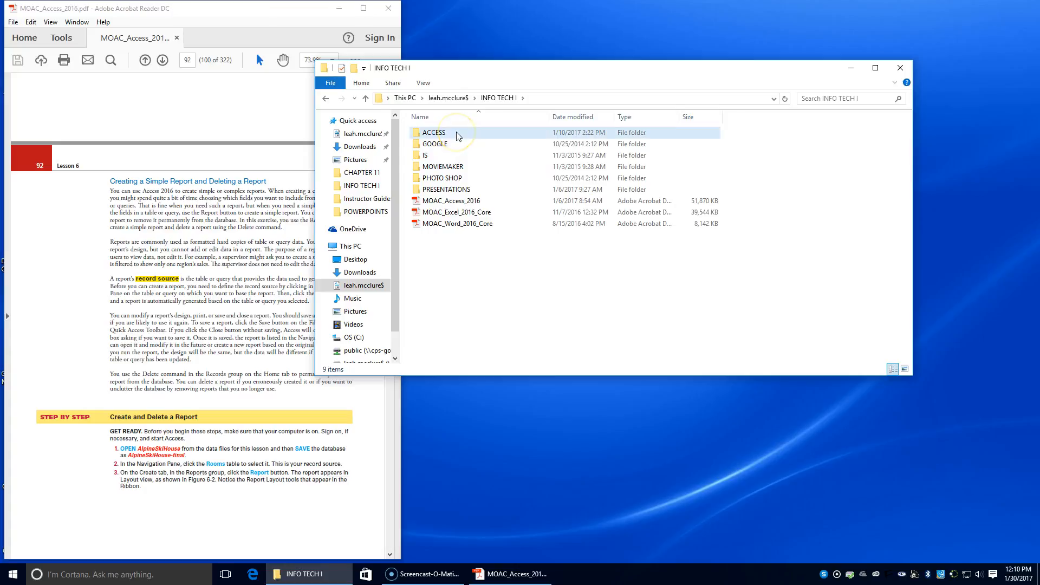
pyautogui.doubleClick(458, 135)
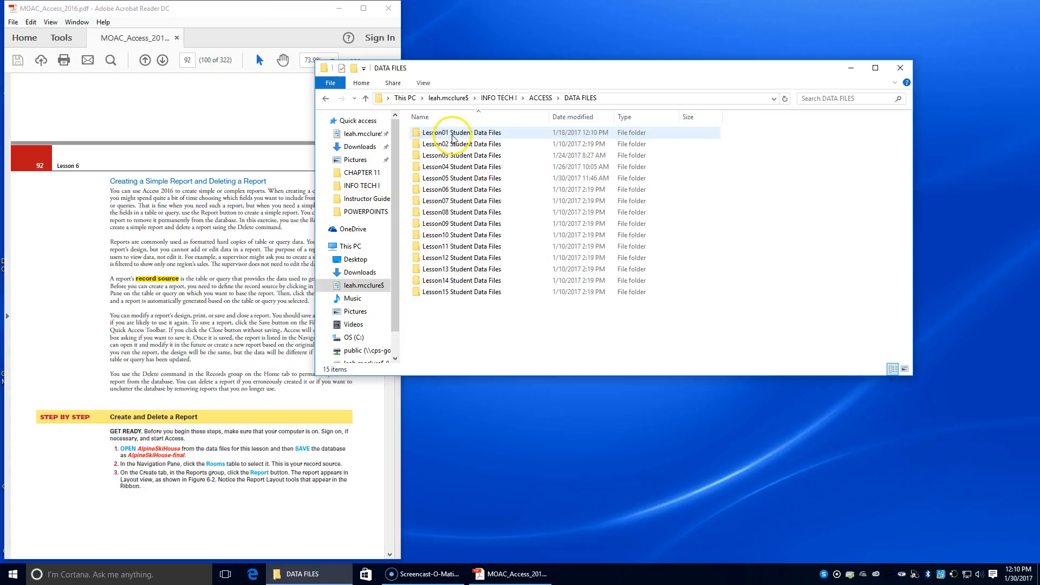
pyautogui.doubleClick(461, 191)
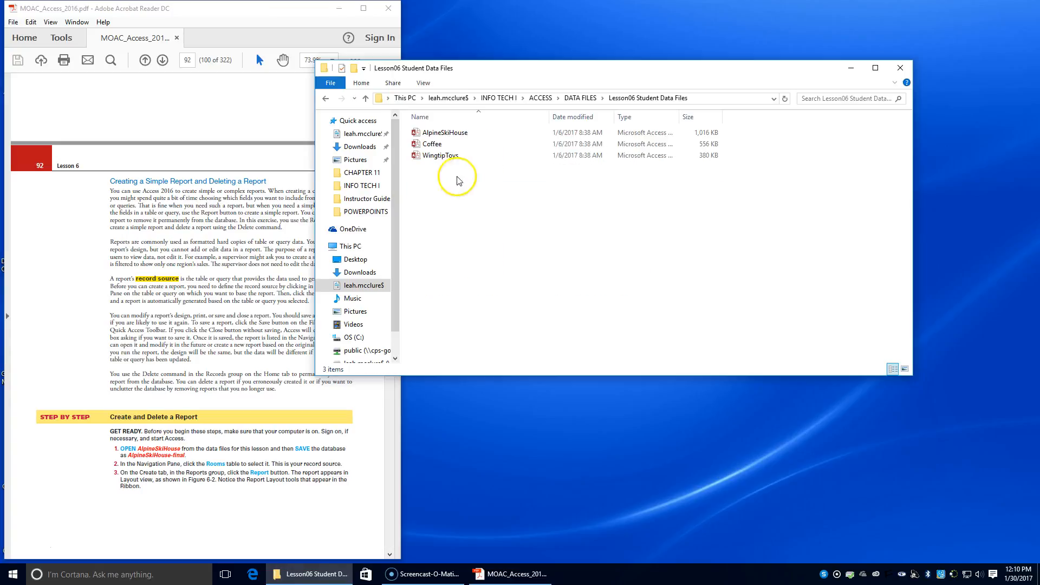
pyautogui.click(442, 138)
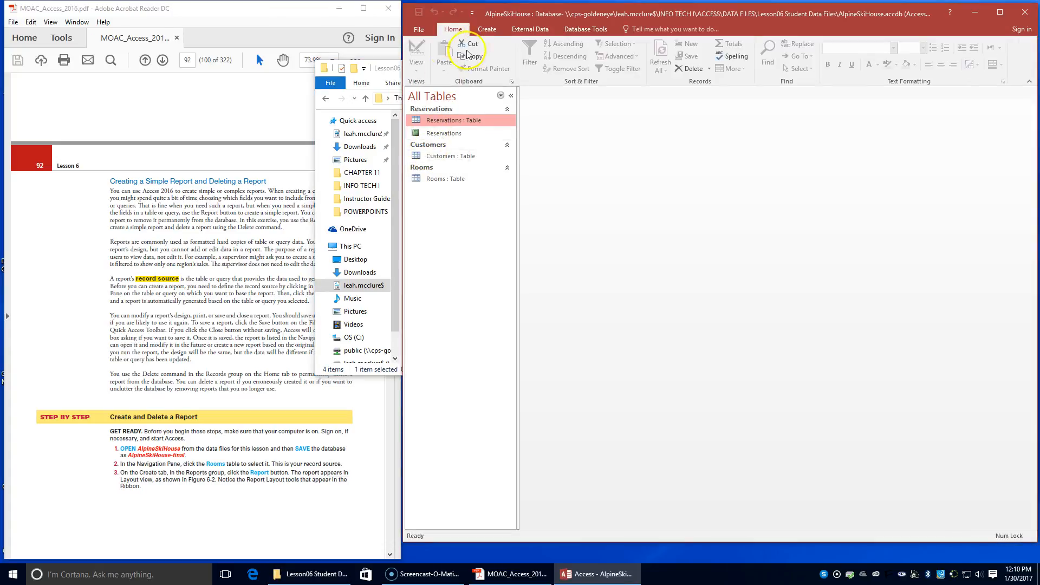
# Step: Save the database as AlpineSkiHouse-final in the INFO TECH I > ACCESS > LESSON 6 folder
pyautogui.click(418, 29)
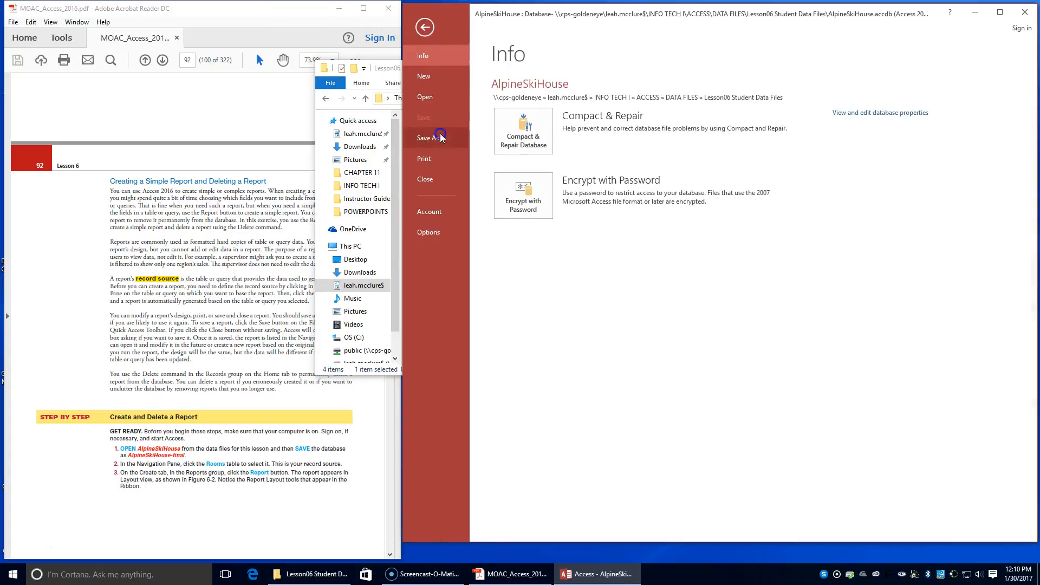
pyautogui.click(428, 138)
pyautogui.click(697, 270)
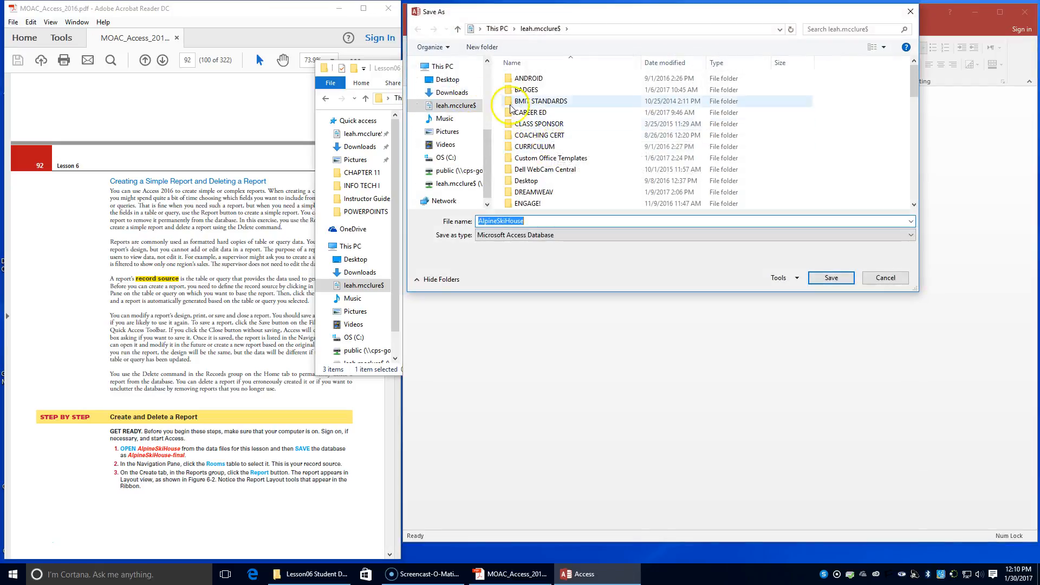
pyautogui.scroll(-2, 533, 162)
pyautogui.scroll(-1, 529, 171)
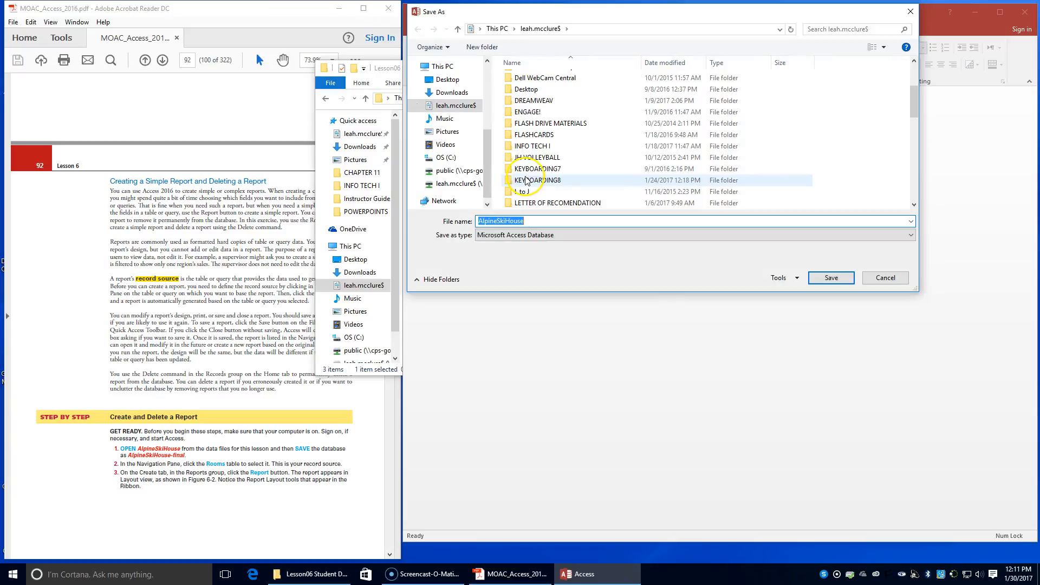
pyautogui.click(531, 146)
pyautogui.doubleClick(532, 146)
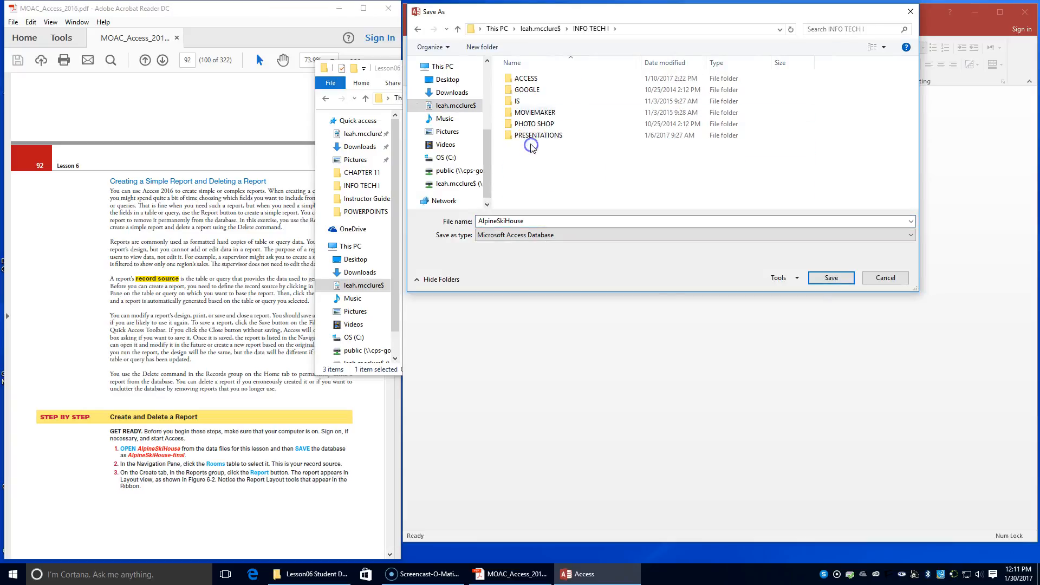
pyautogui.doubleClick(530, 78)
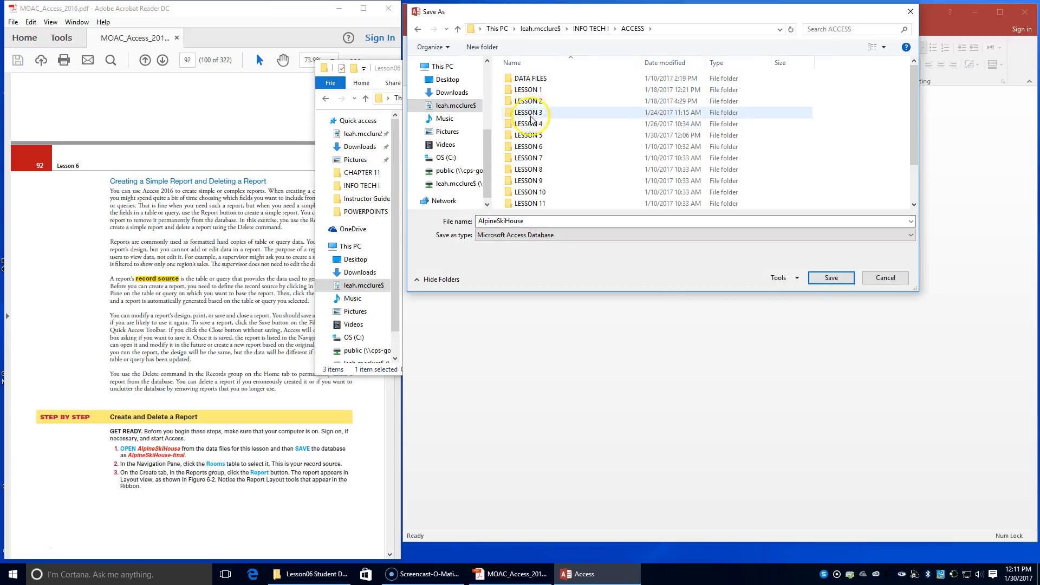
pyautogui.doubleClick(529, 146)
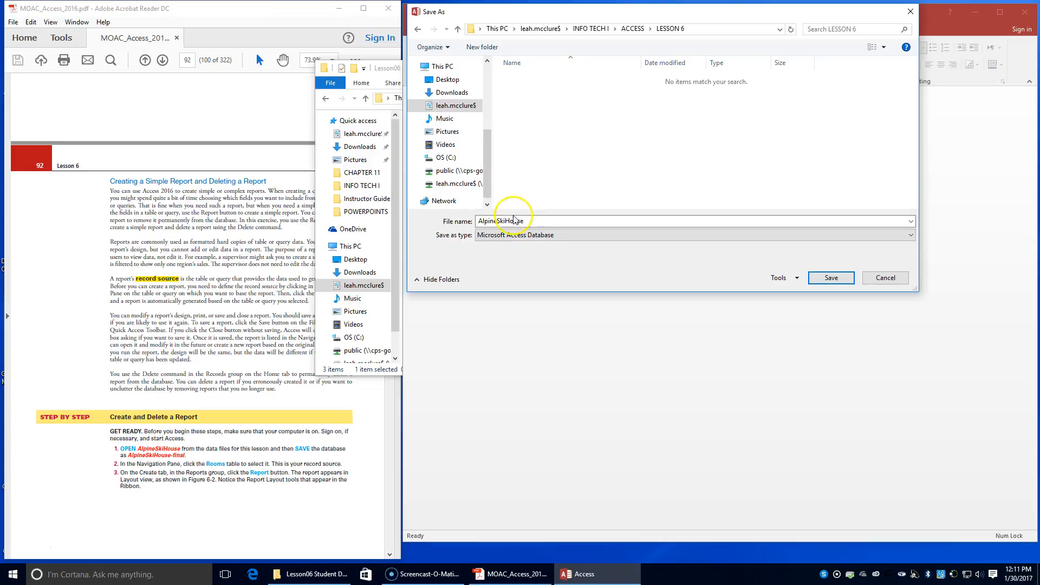
pyautogui.click(538, 221)
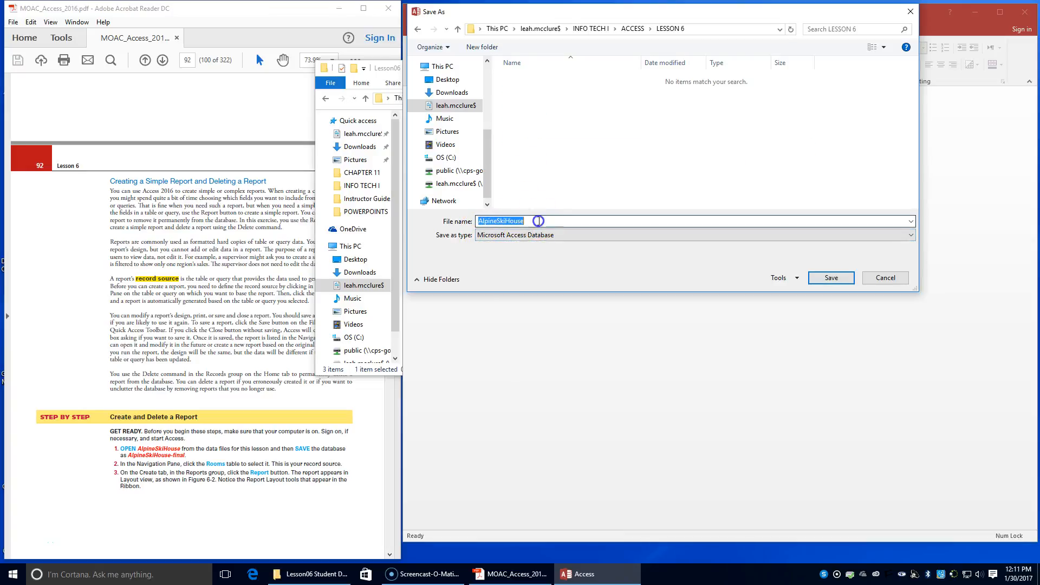
pyautogui.click(539, 220)
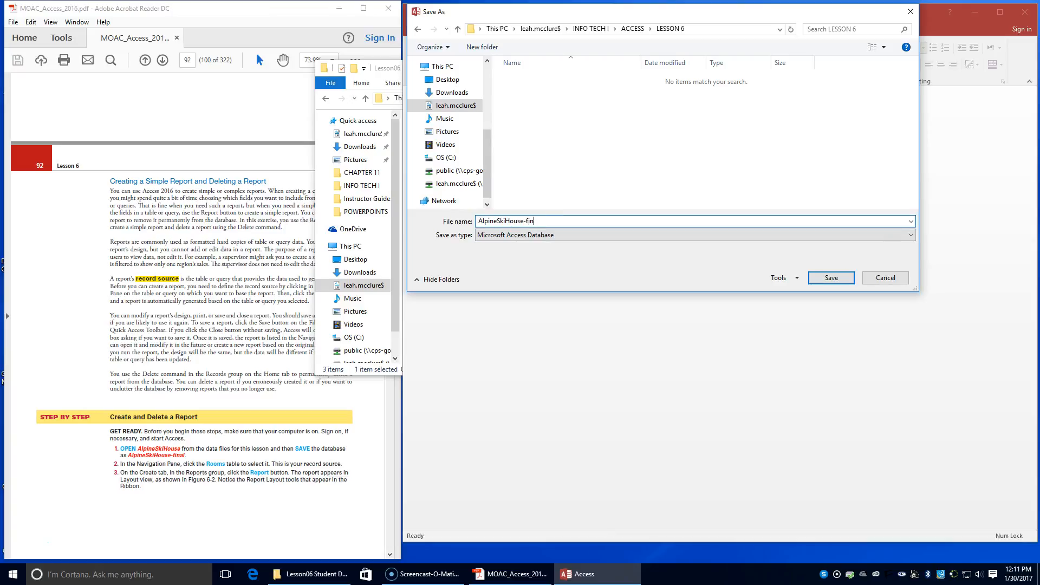
pyautogui.press('Return')
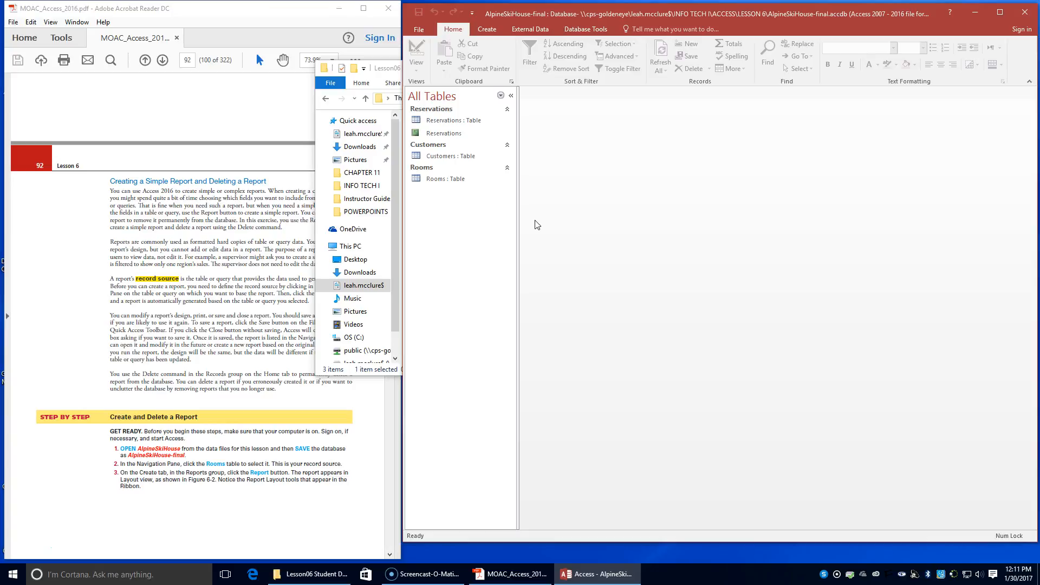
# Step: Create a simple report with the Rooms table as its record source
pyautogui.click(449, 179)
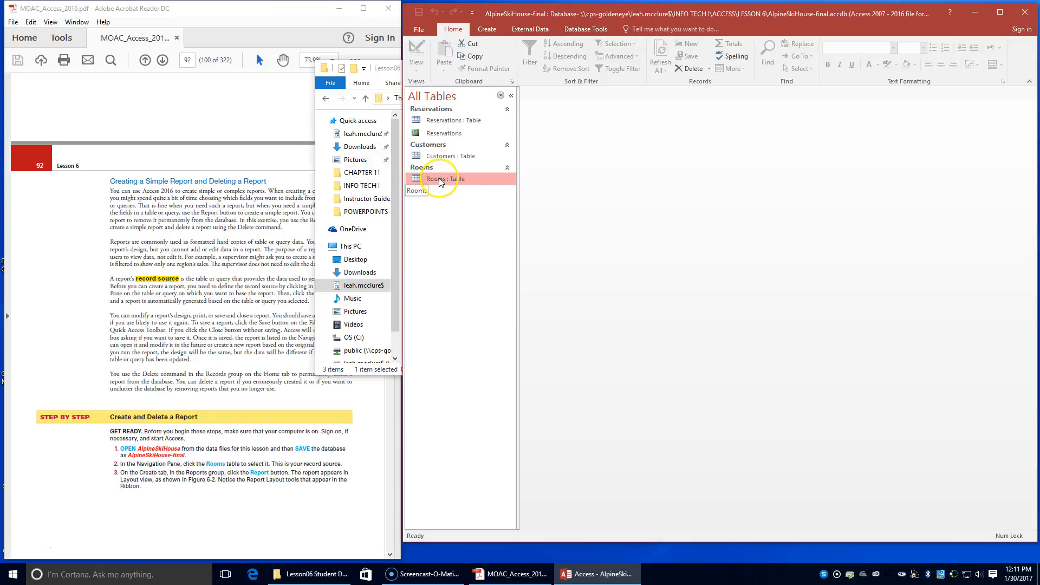
pyautogui.click(425, 157)
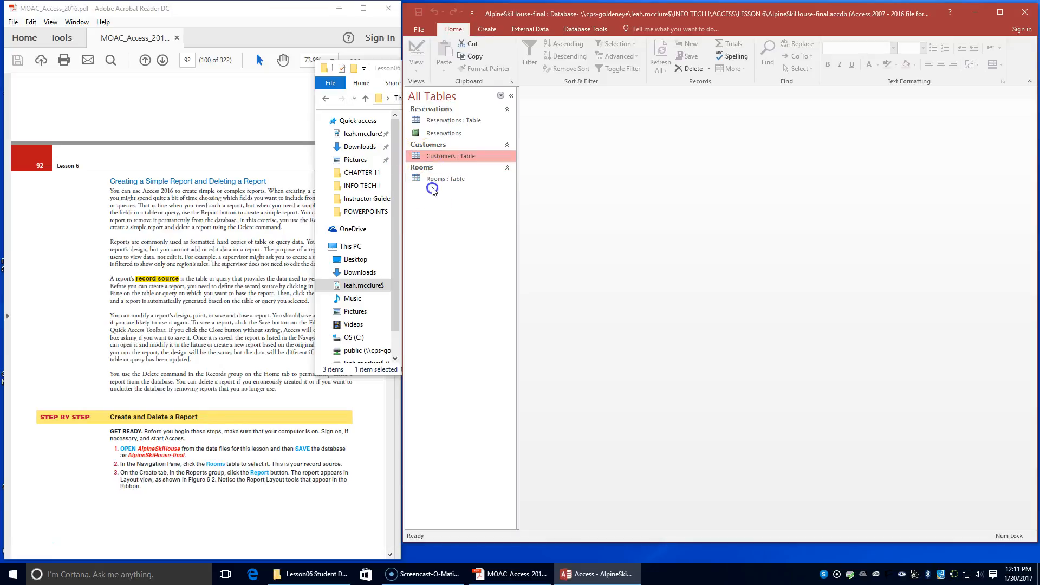
pyautogui.click(430, 178)
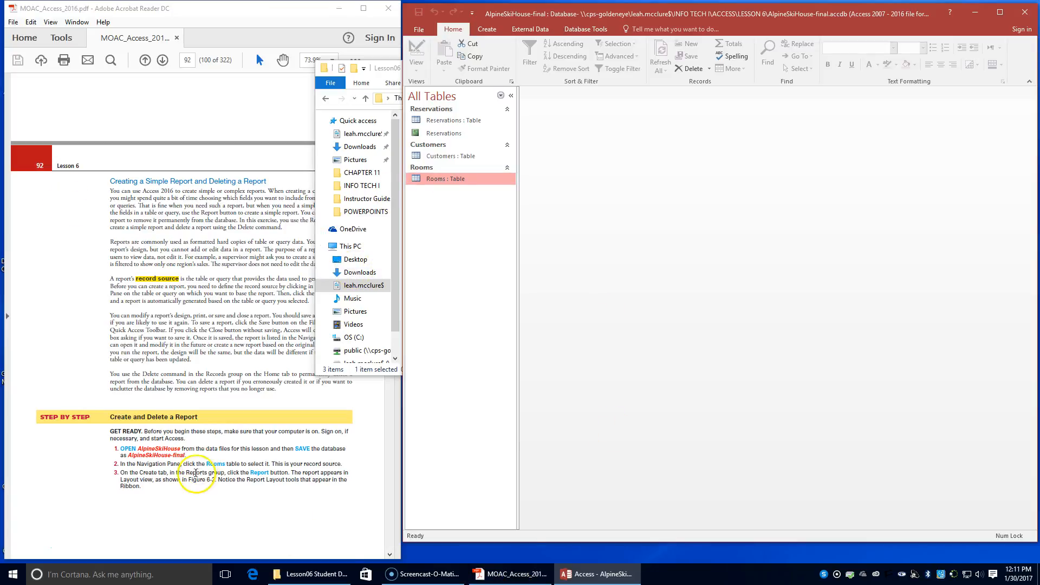
pyautogui.click(481, 30)
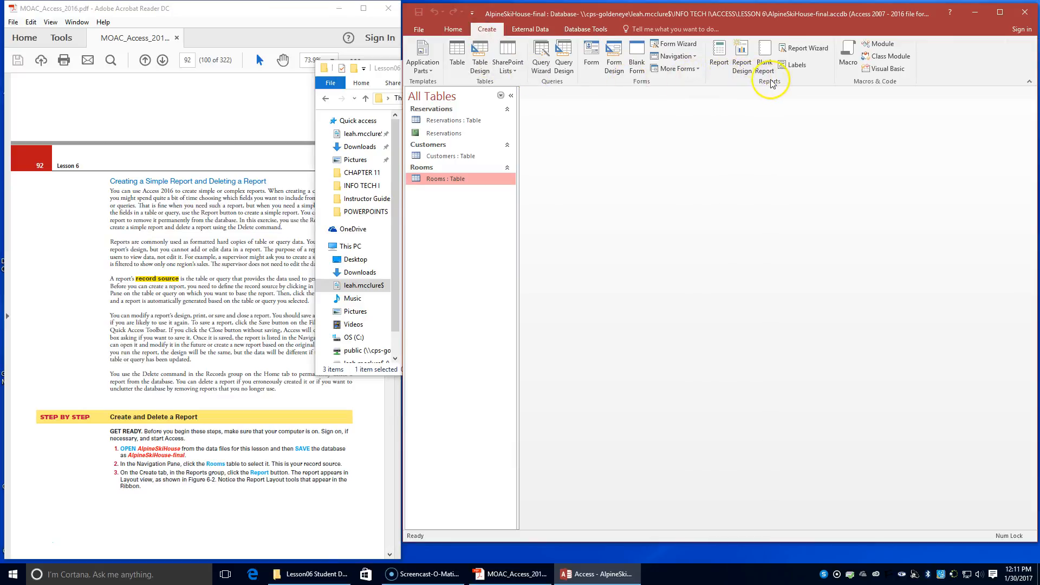
pyautogui.click(718, 61)
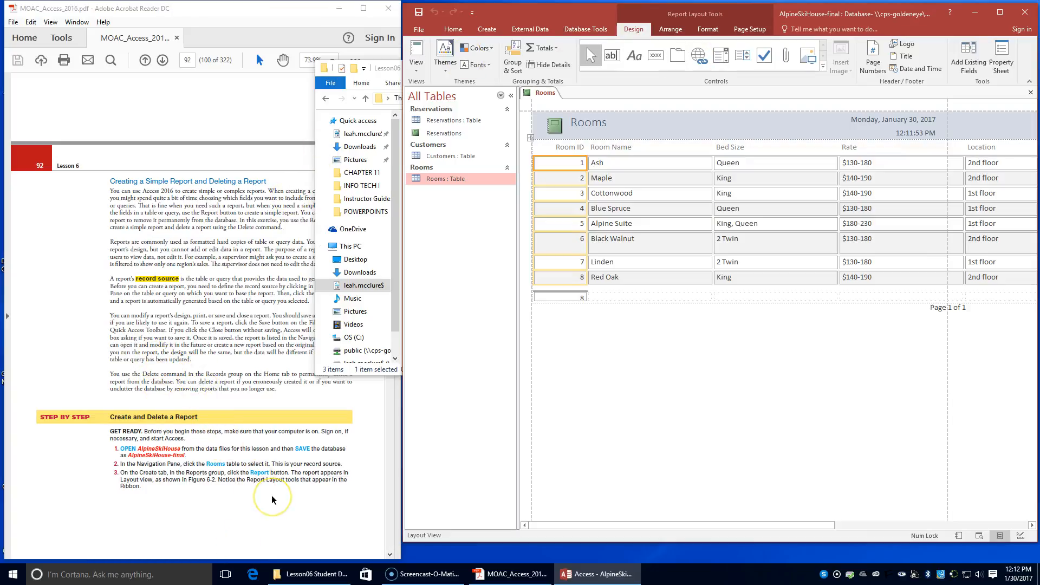
# Step: Compare the Rooms report with Figure 6-2 on page 93 of the lesson PDF, and show the report's available views
pyautogui.scroll(-1, 273, 499)
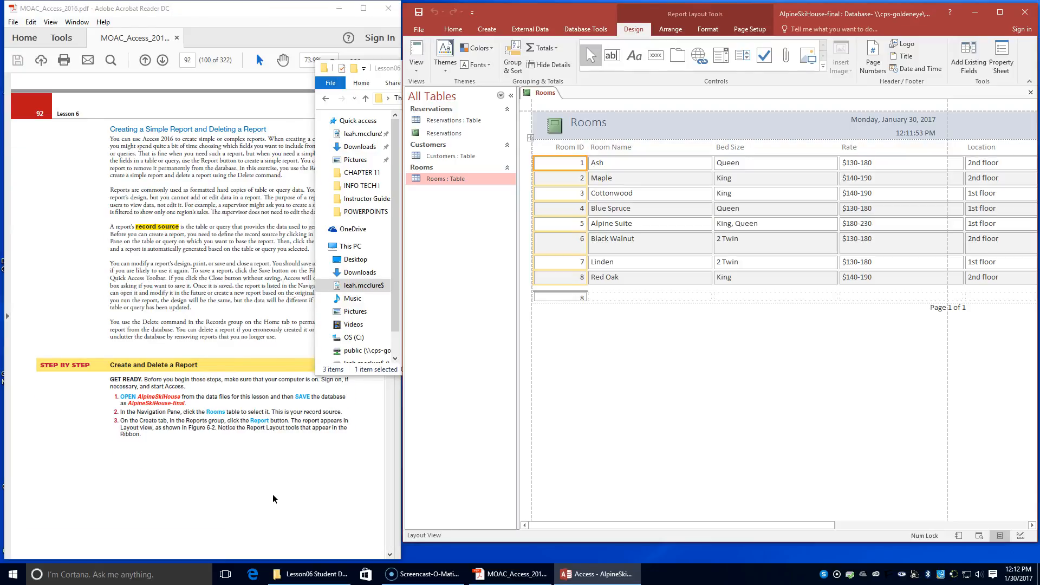
pyautogui.click(273, 497)
pyautogui.scroll(-10, 273, 495)
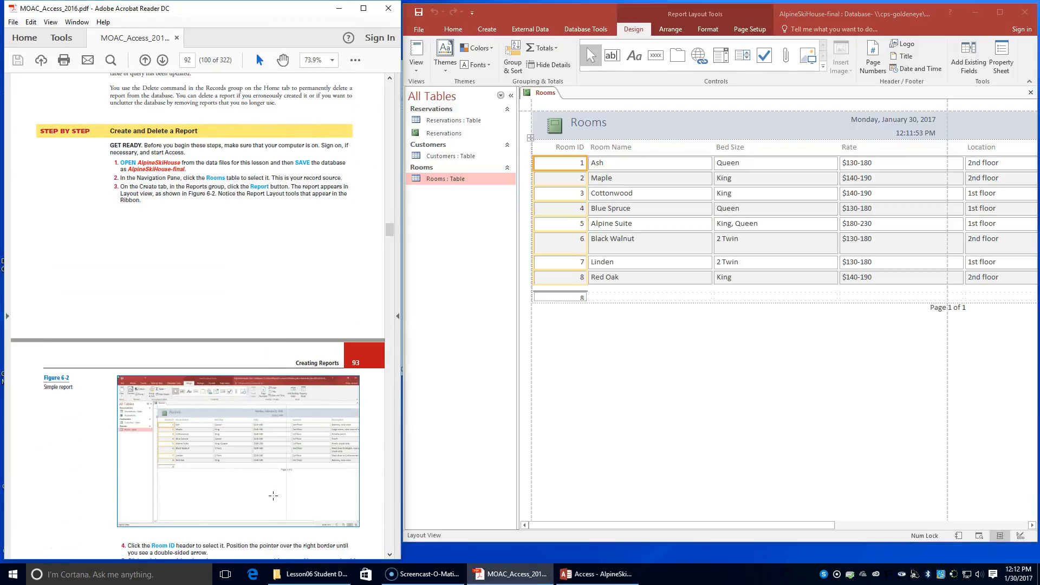
pyautogui.scroll(-1, 273, 495)
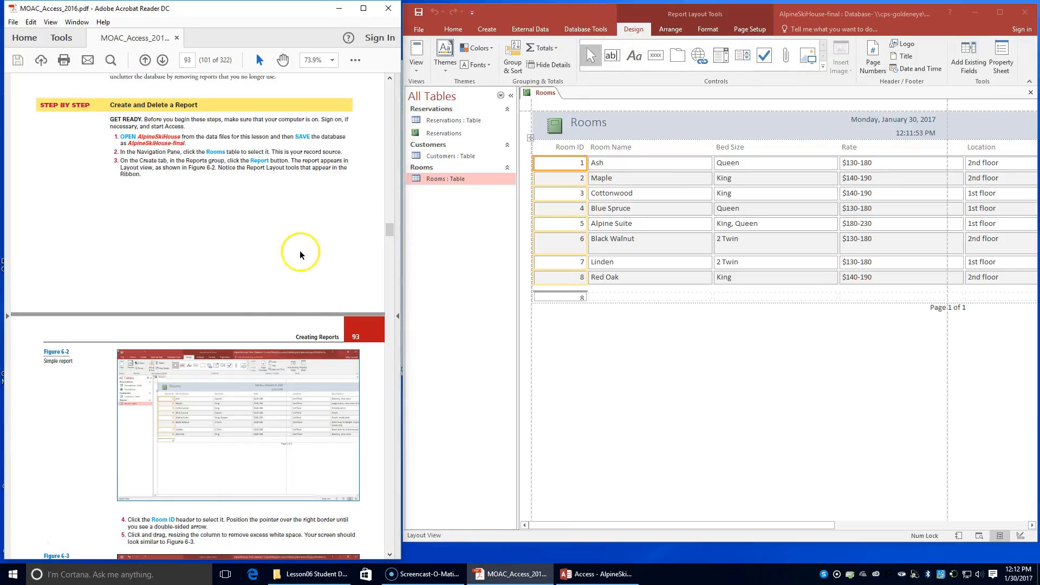
pyautogui.click(425, 69)
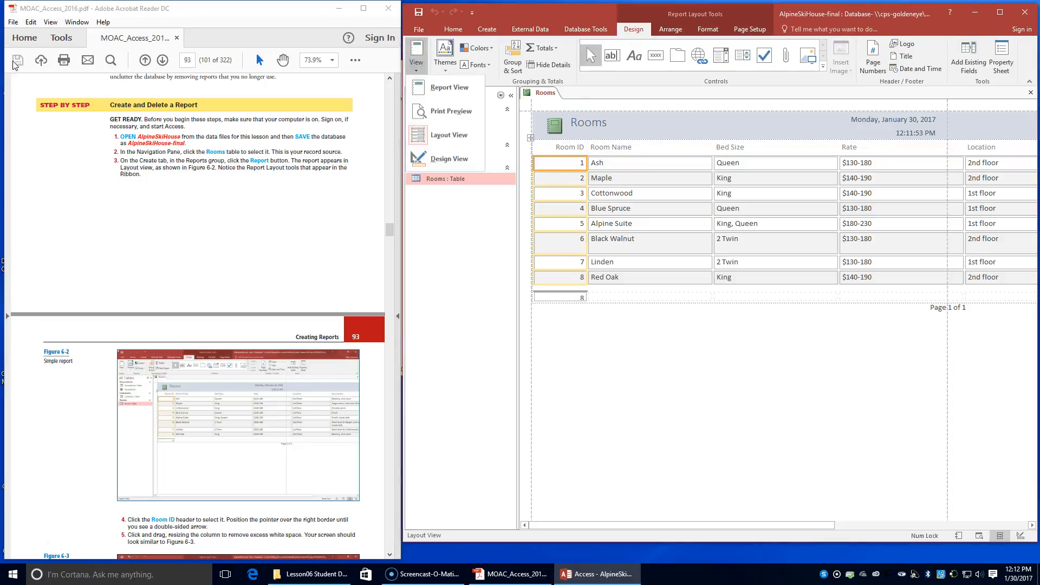
# Step: Narrow the Room ID column of the Rooms report to remove its excess white space
pyautogui.click(631, 339)
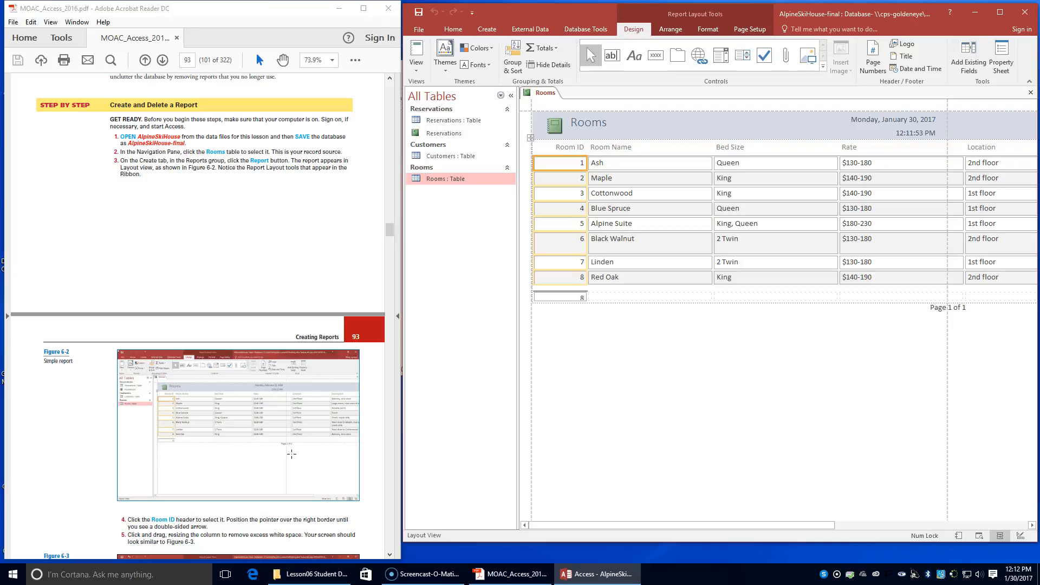
pyautogui.click(561, 148)
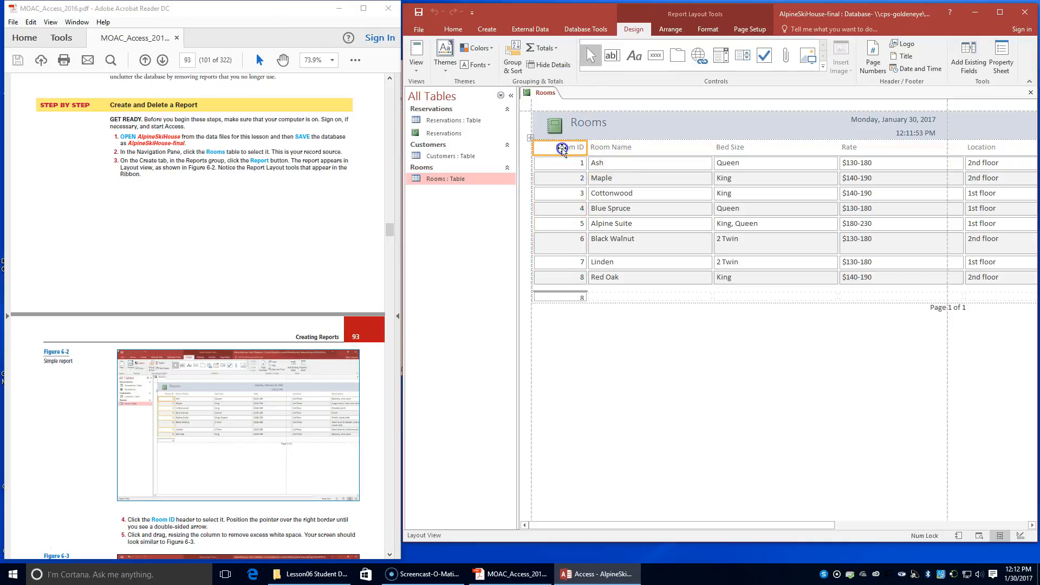
pyautogui.click(564, 148)
pyautogui.click(588, 147)
pyautogui.scroll(-3, 277, 494)
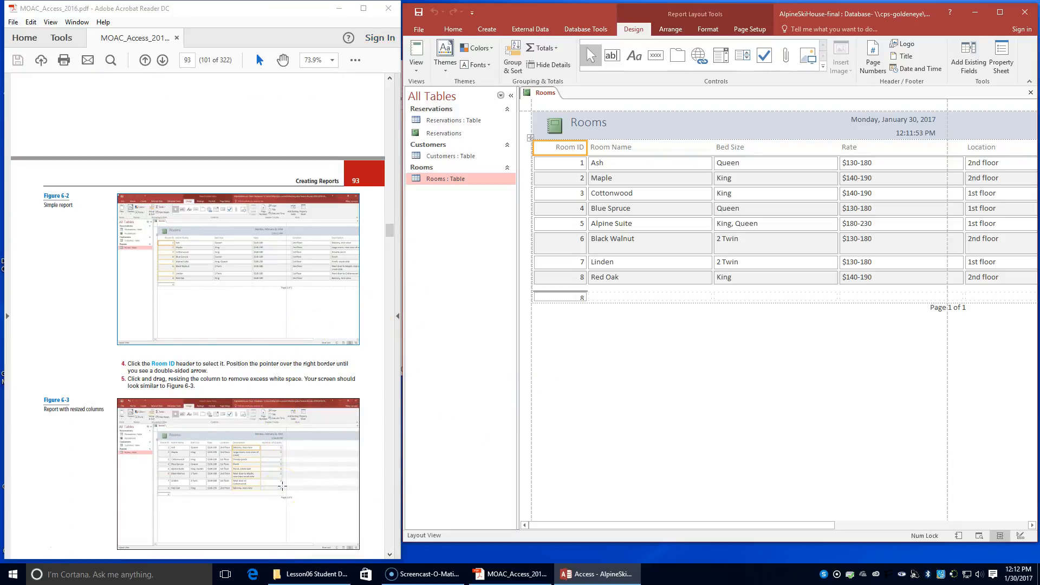
pyautogui.moveTo(586, 147); pyautogui.dragTo(568, 148)
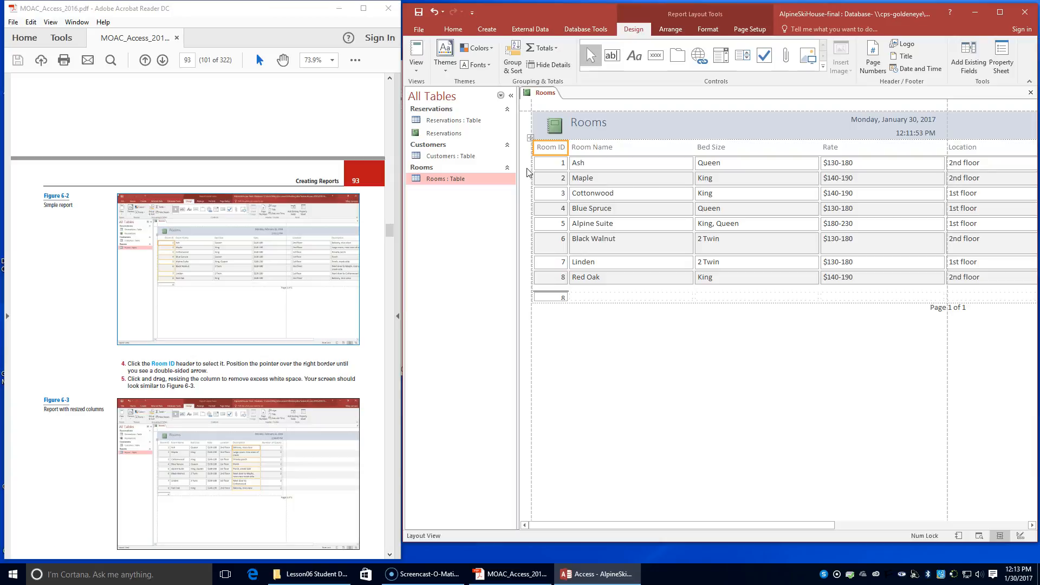
# Step: Save the report under the name Rooms and close it
pyautogui.scroll(-1, 224, 460)
pyautogui.scroll(-1, 223, 460)
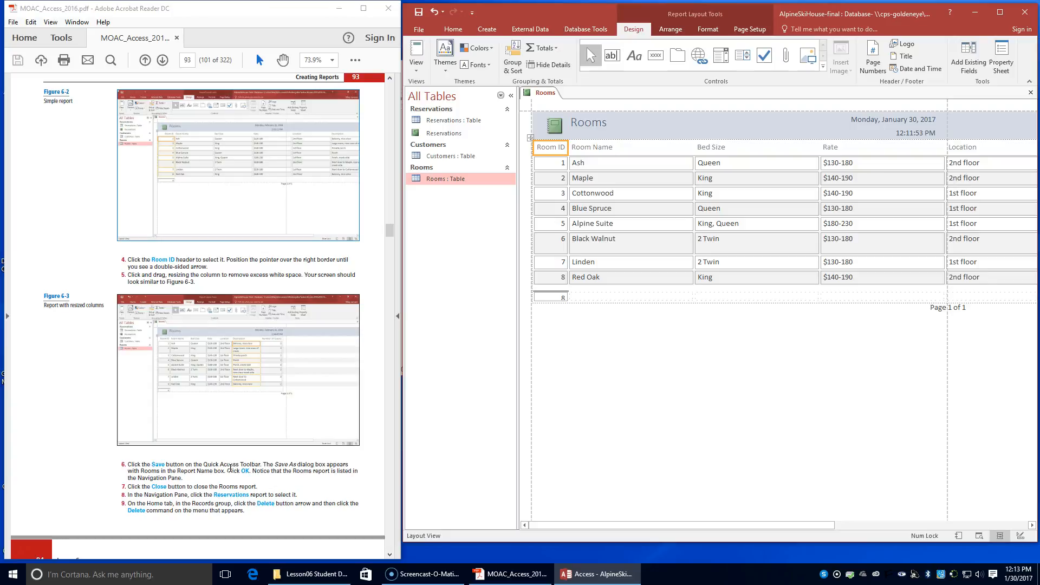
pyautogui.click(420, 15)
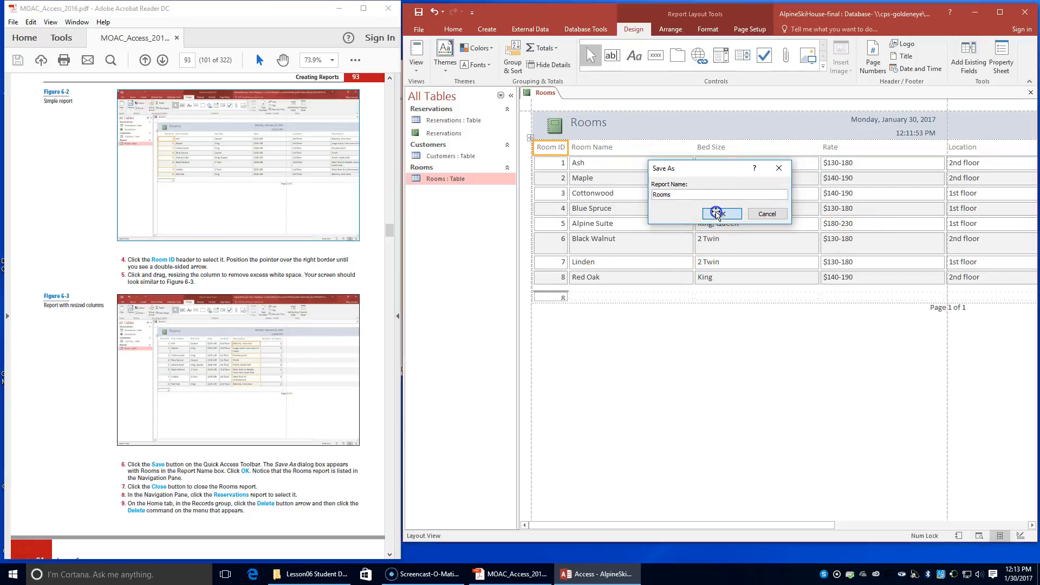
pyautogui.click(720, 213)
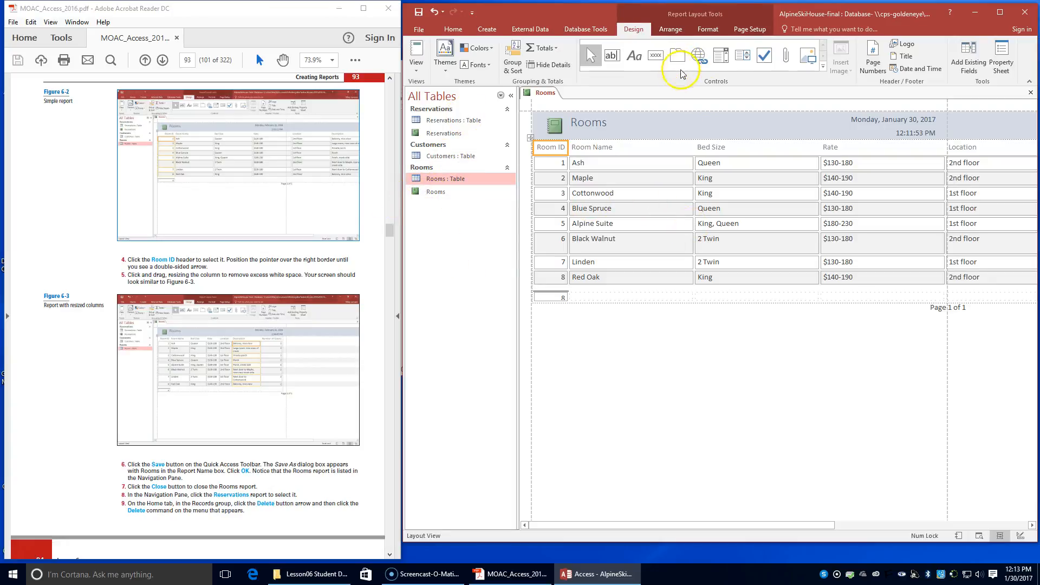
pyautogui.click(1031, 95)
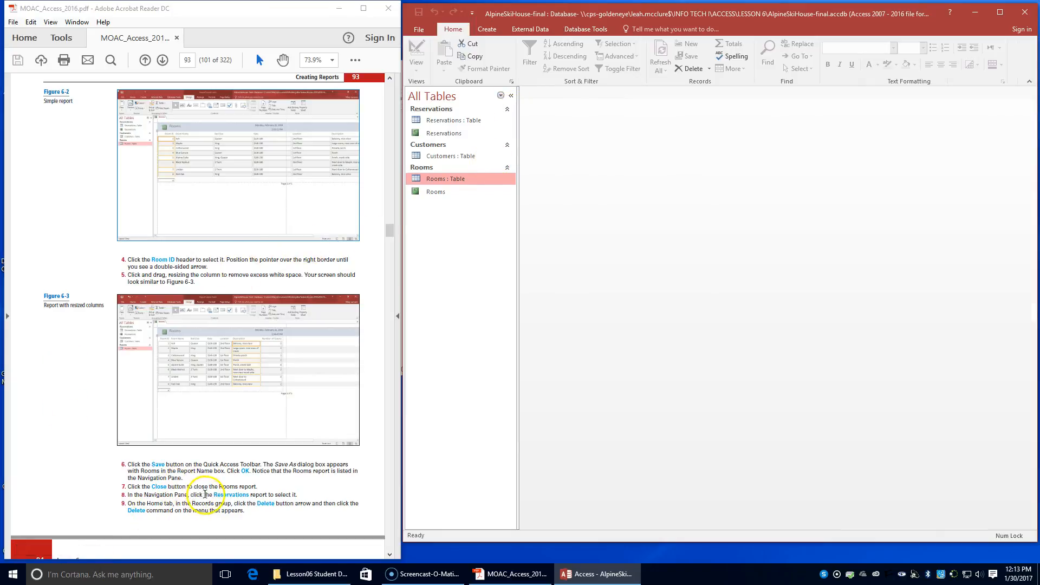
# Step: Permanently delete the Reservations report from the database
pyautogui.click(457, 139)
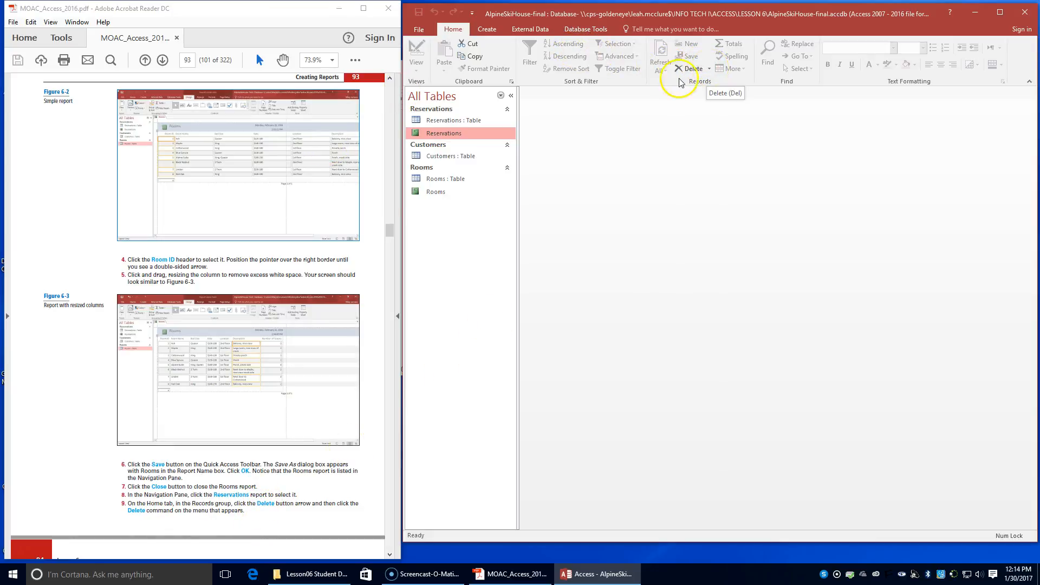
pyautogui.click(709, 70)
pyautogui.click(708, 70)
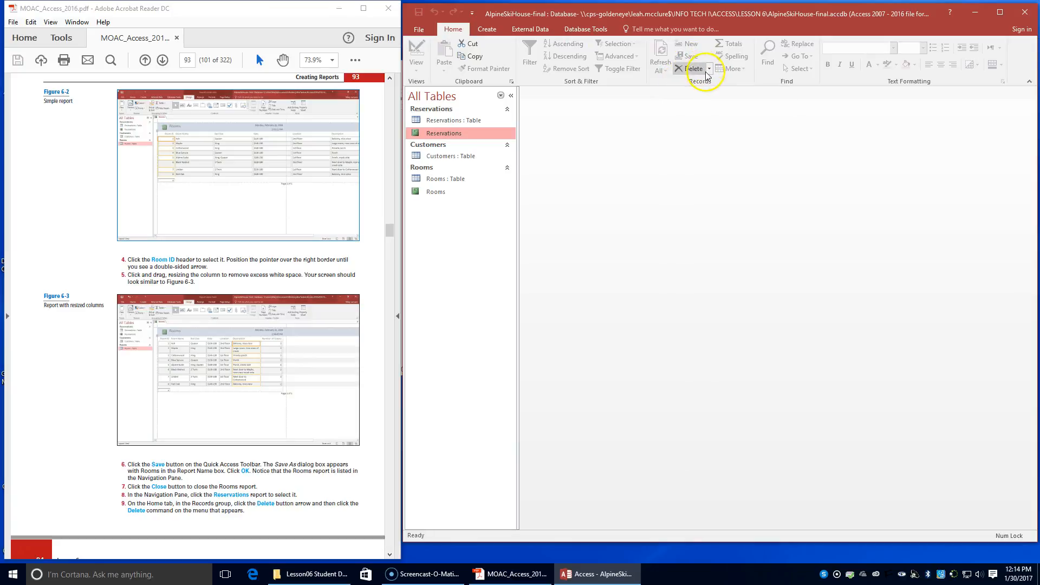
pyautogui.click(695, 70)
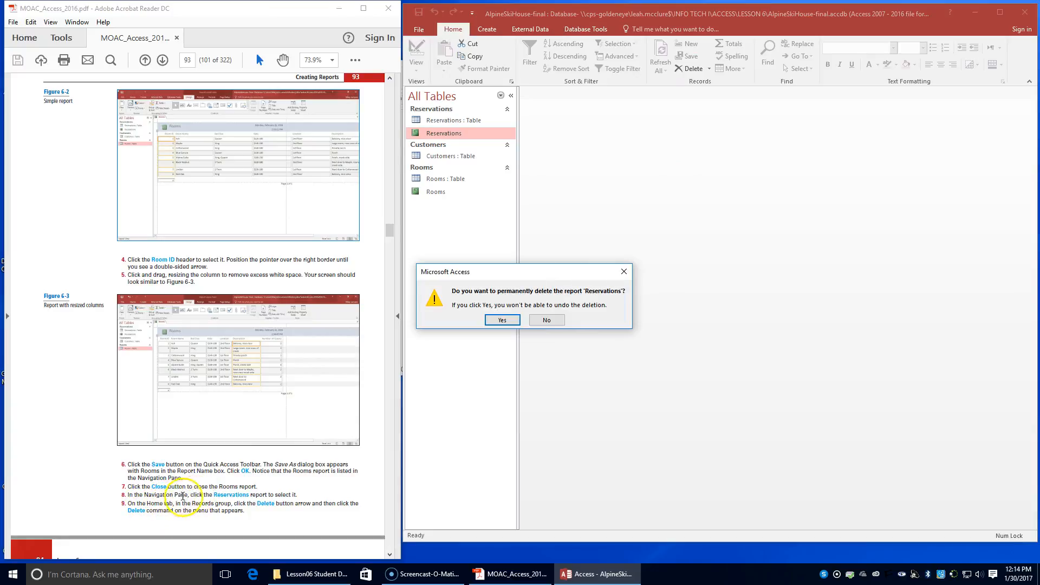
pyautogui.scroll(-5, 198, 494)
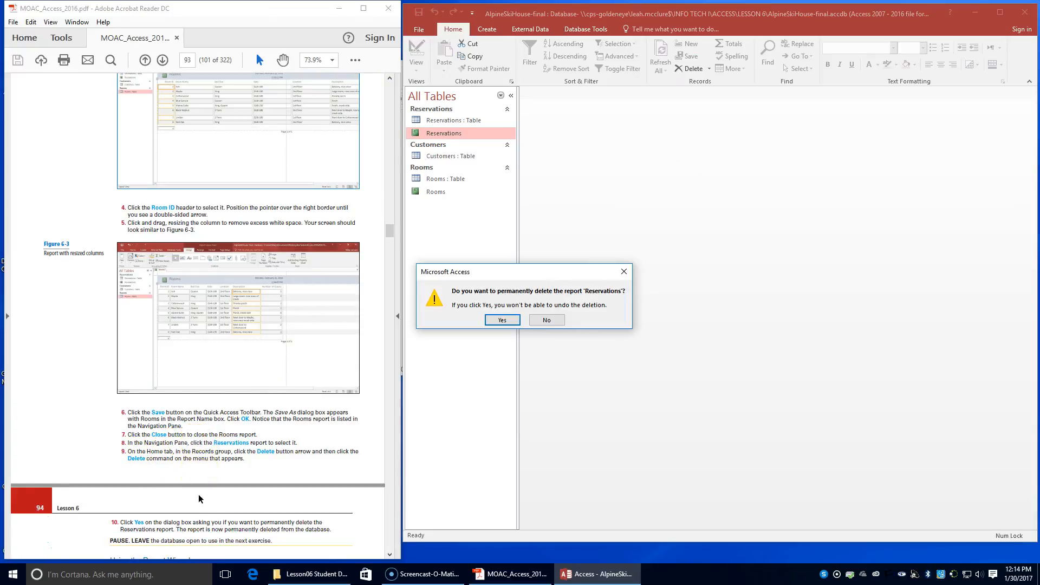
pyautogui.click(504, 321)
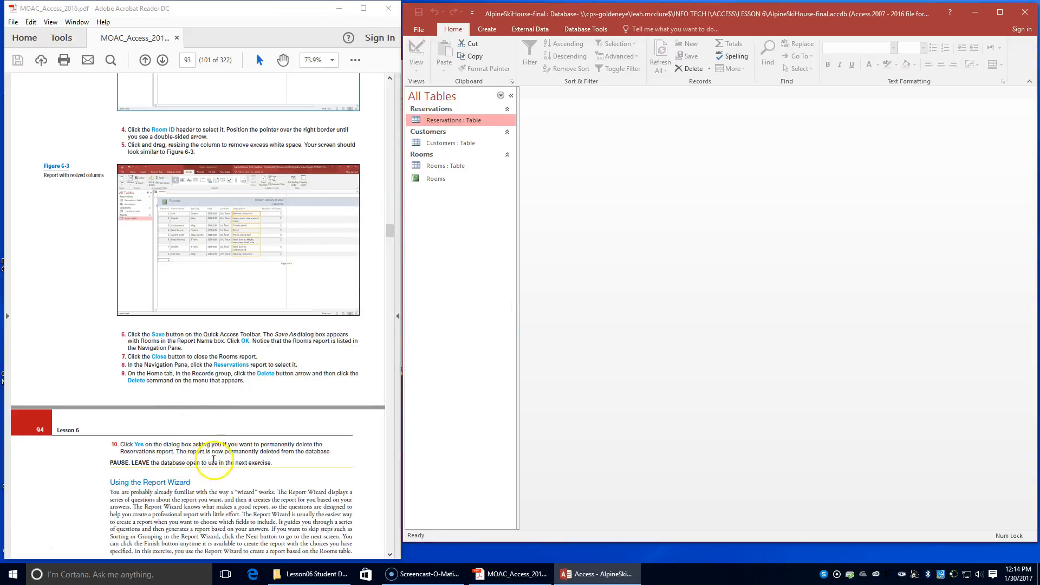
# Step: Start the Report Wizard and choose the Rooms table as the source of its fields
pyautogui.scroll(-5, 217, 461)
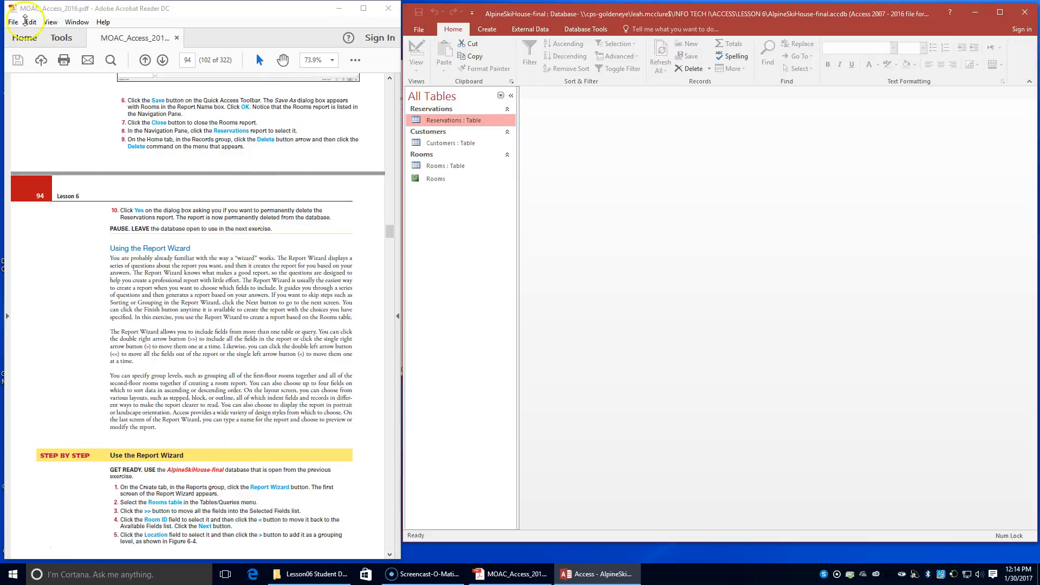
pyautogui.click(487, 29)
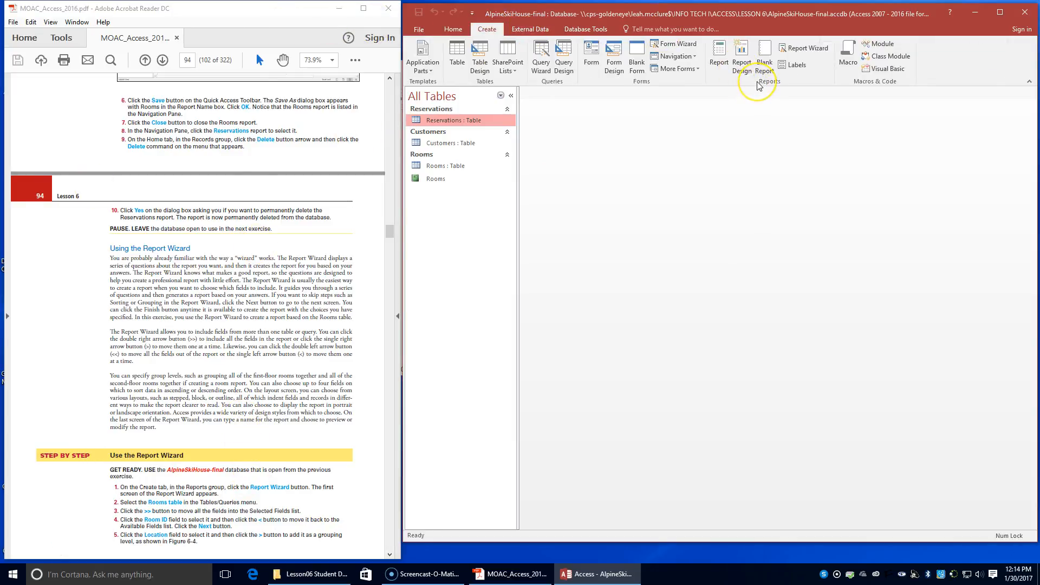
pyautogui.click(806, 48)
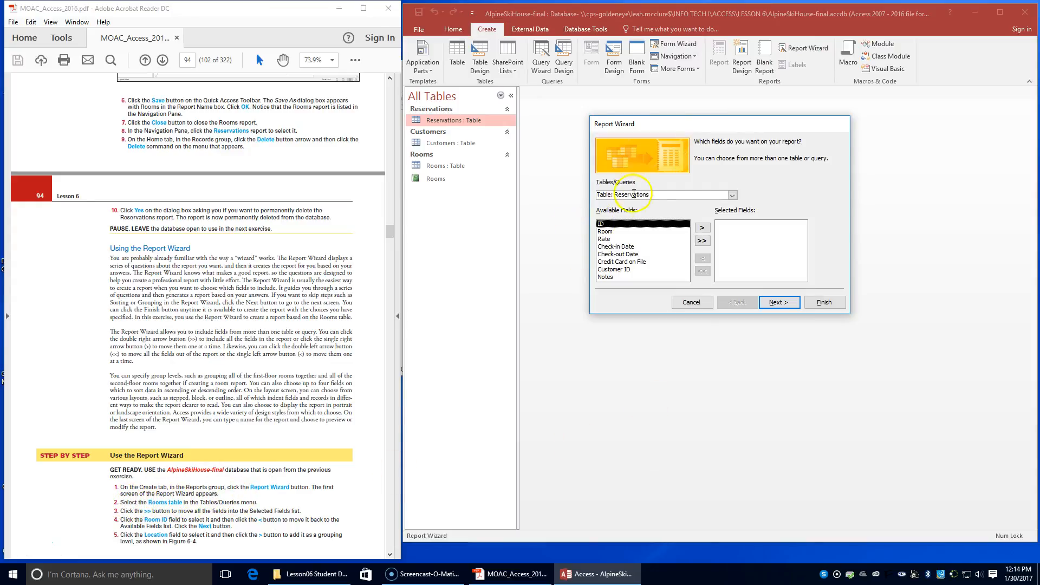
pyautogui.click(732, 195)
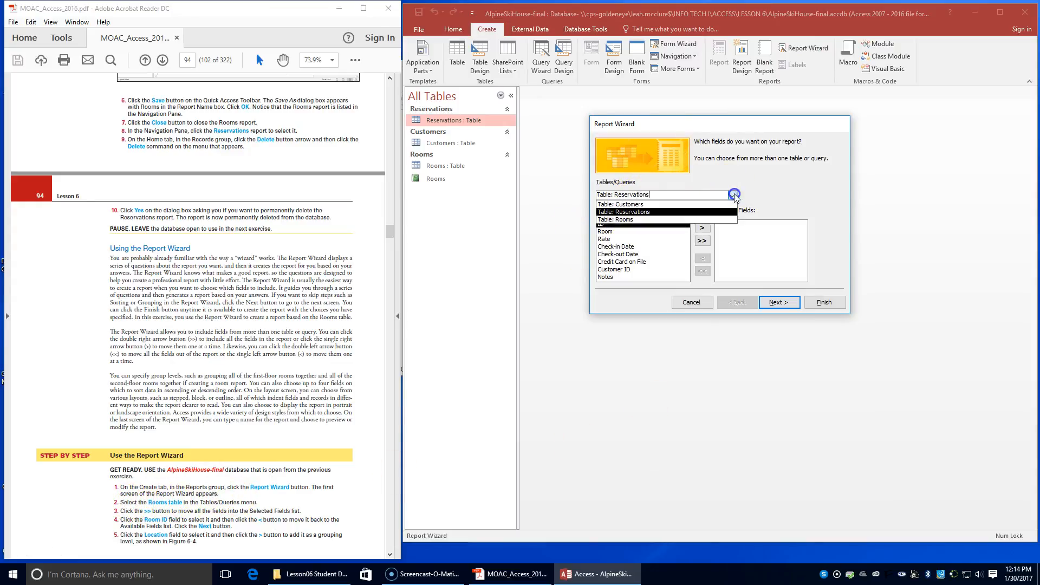
pyautogui.click(703, 219)
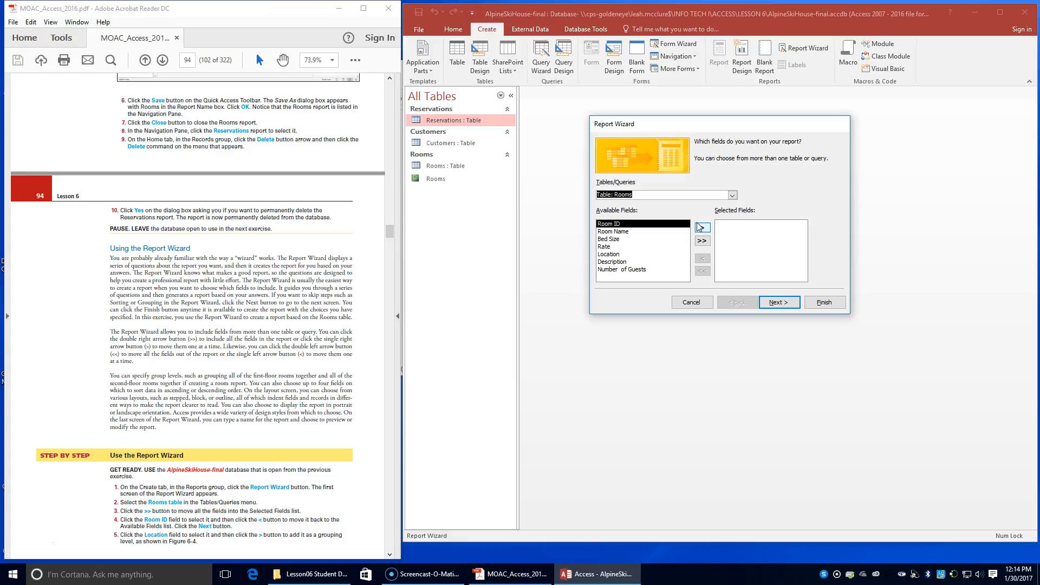
# Step: Include all Rooms fields except Room ID in the wizard's report and continue to the grouping levels
pyautogui.click(701, 245)
pyautogui.click(702, 243)
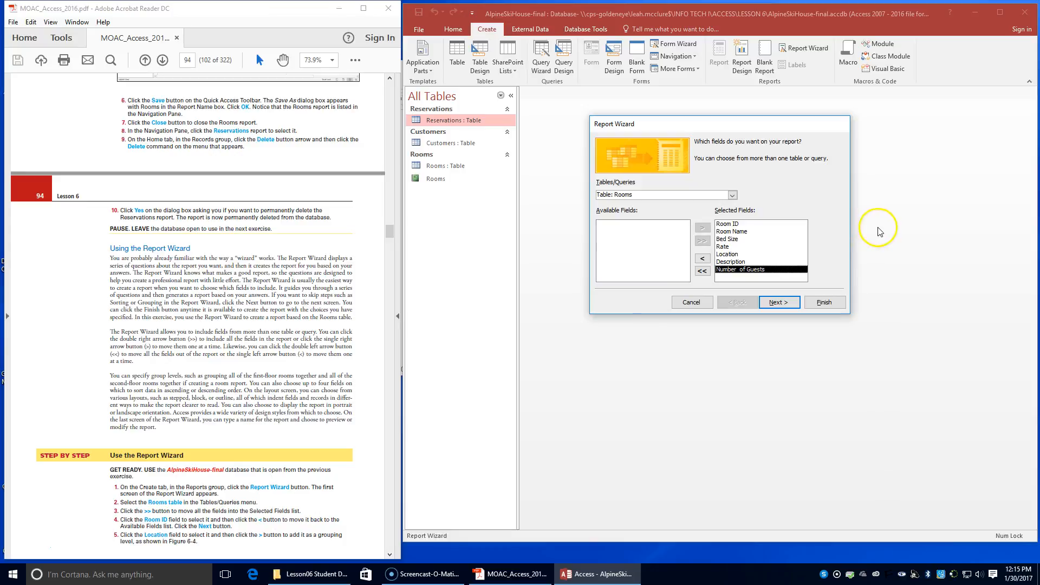
pyautogui.click(731, 223)
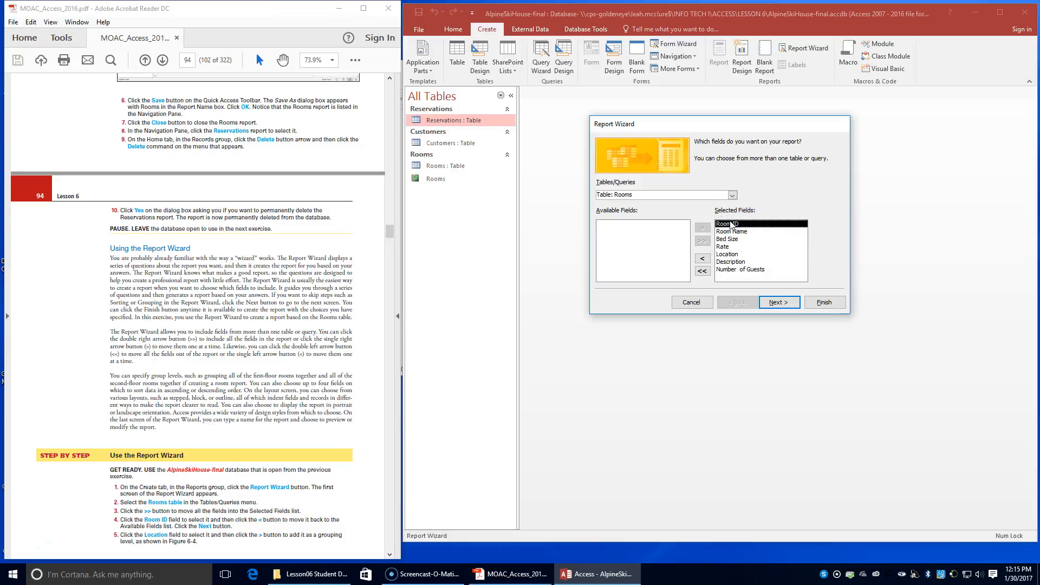
pyautogui.click(701, 259)
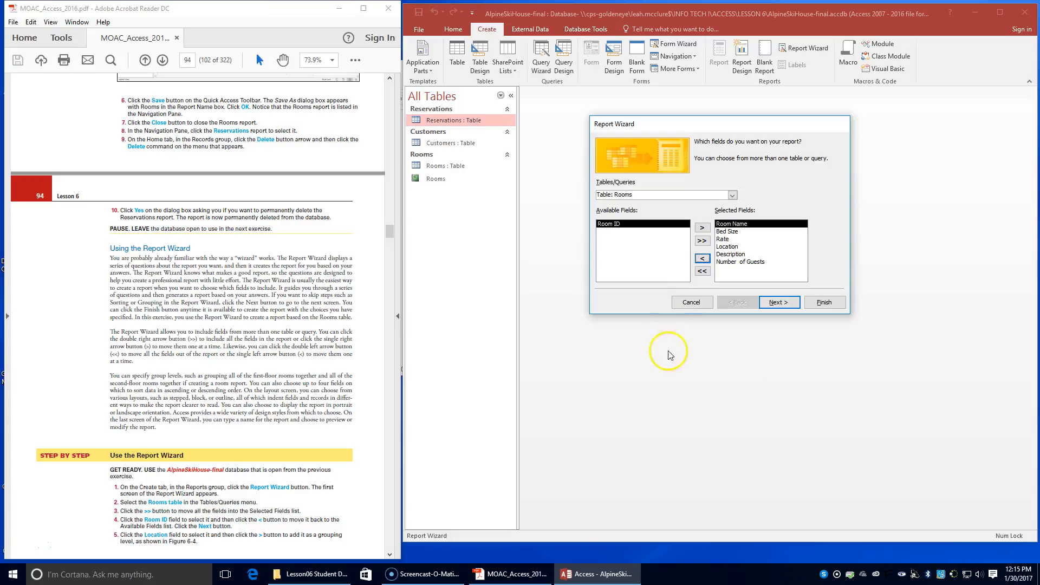
pyautogui.click(775, 303)
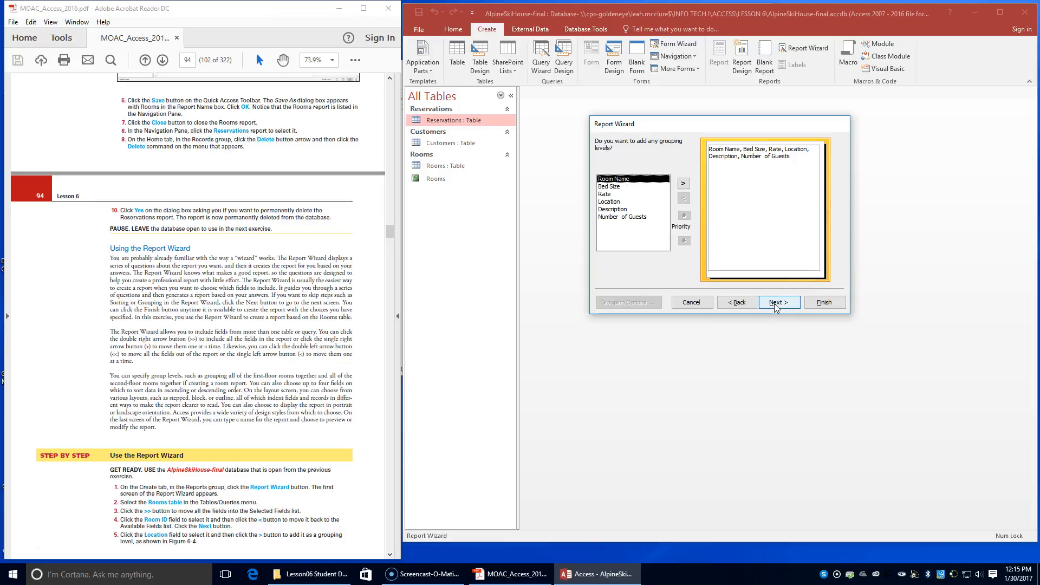
# Step: Add Location as the report's grouping level, compare it with Figure 6-4 in the lesson PDF, and continue to the sort order
pyautogui.click(619, 202)
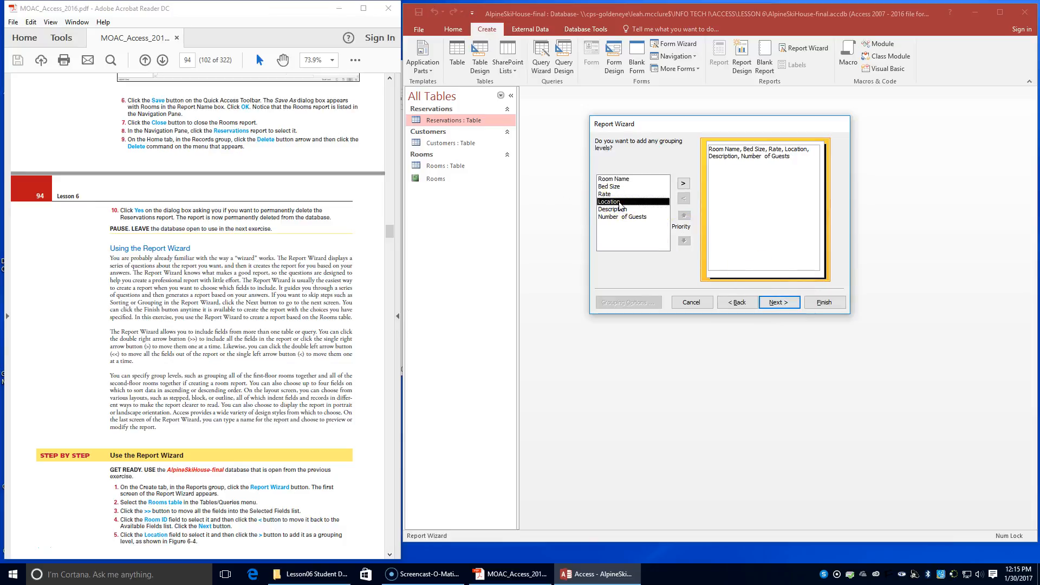
pyautogui.click(684, 184)
pyautogui.click(684, 184)
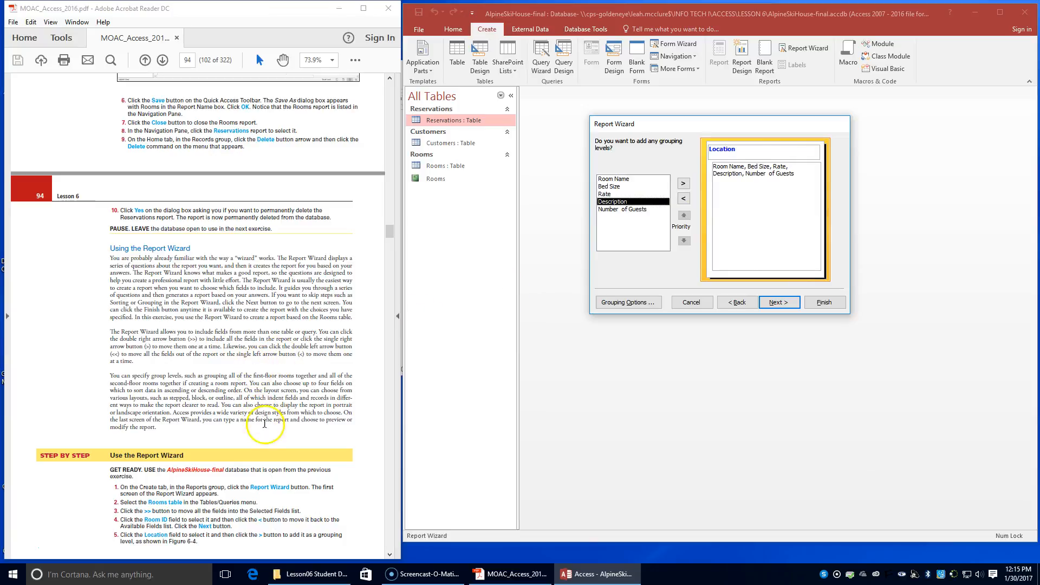
pyautogui.scroll(-1, 262, 425)
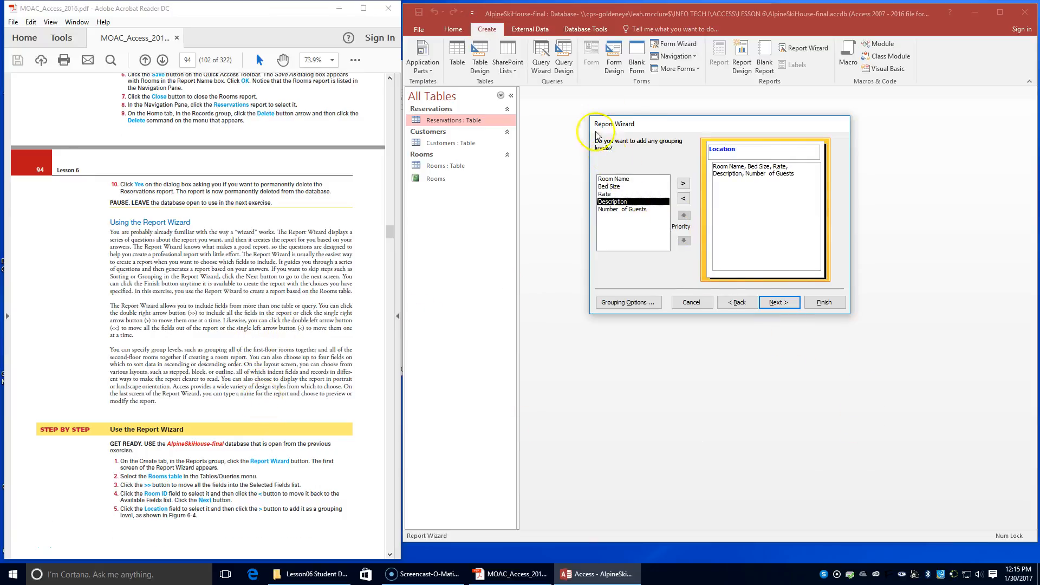
pyautogui.scroll(-7, 262, 542)
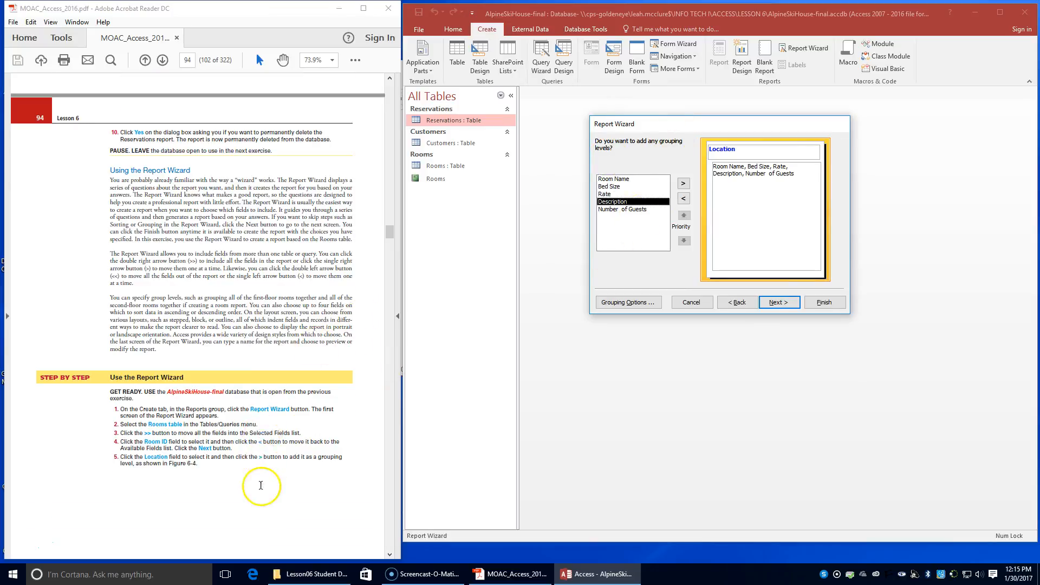
pyautogui.scroll(-1, 259, 543)
pyautogui.scroll(-4, 260, 539)
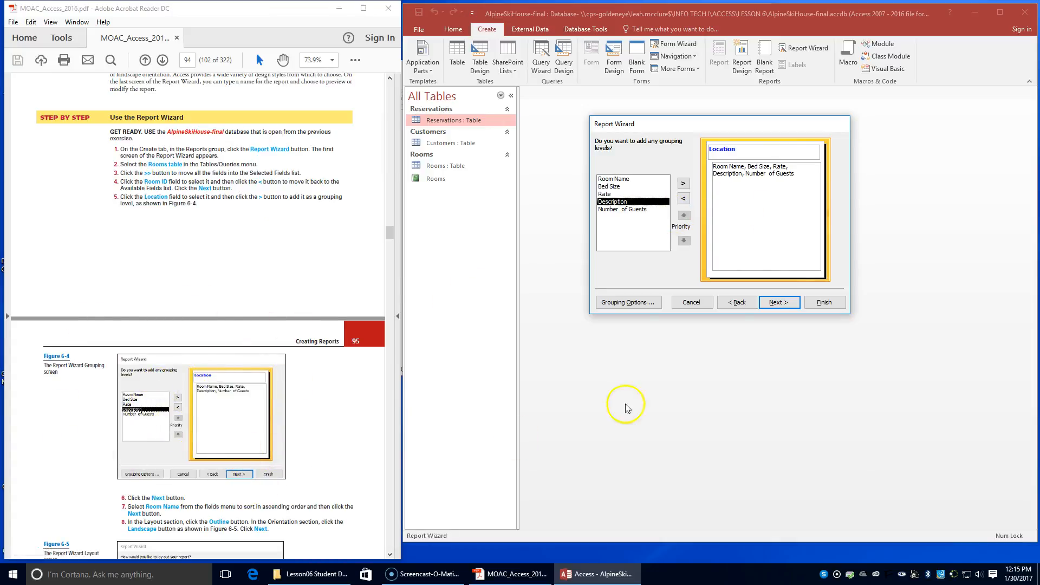
pyautogui.click(775, 303)
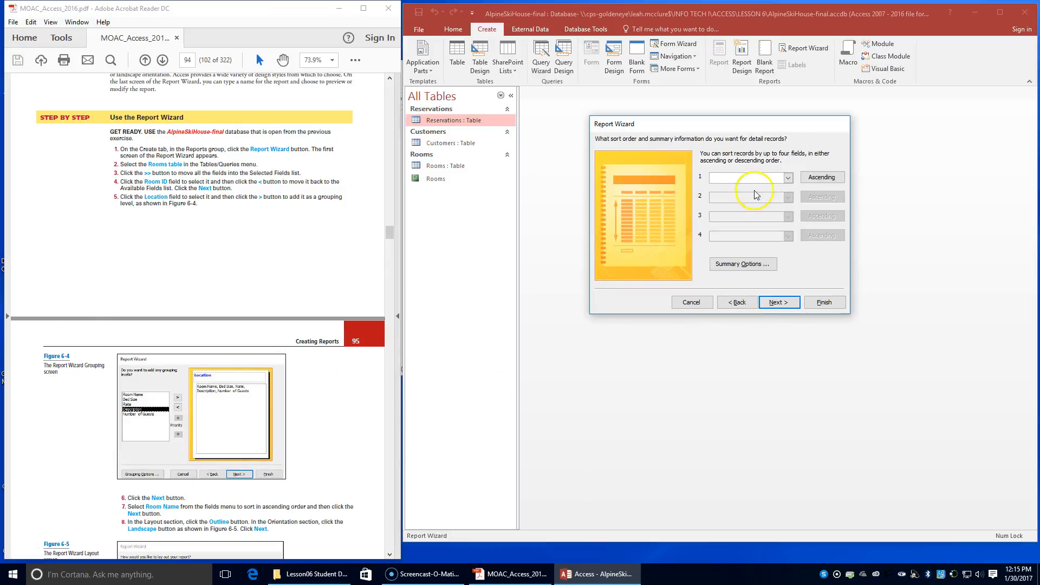
# Step: Sort the report's detail records by Room Name in ascending order and continue to the layout choices
pyautogui.click(789, 179)
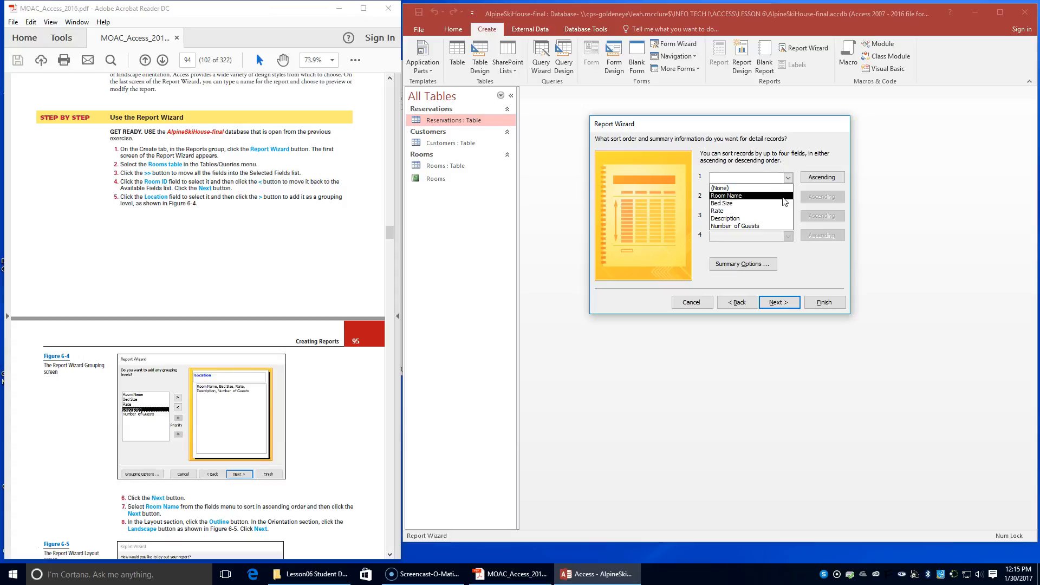
pyautogui.click(784, 196)
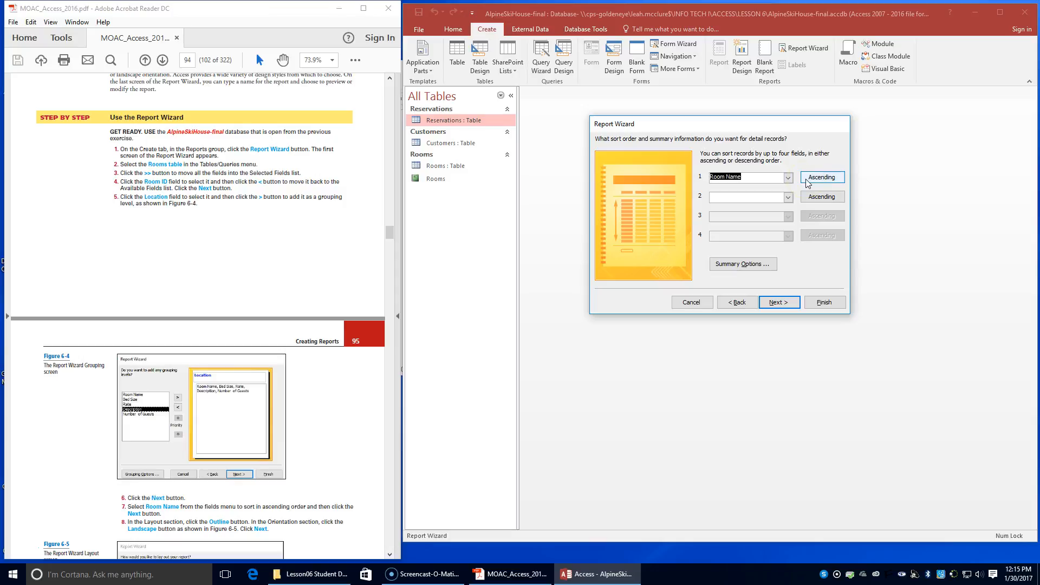
pyautogui.click(786, 306)
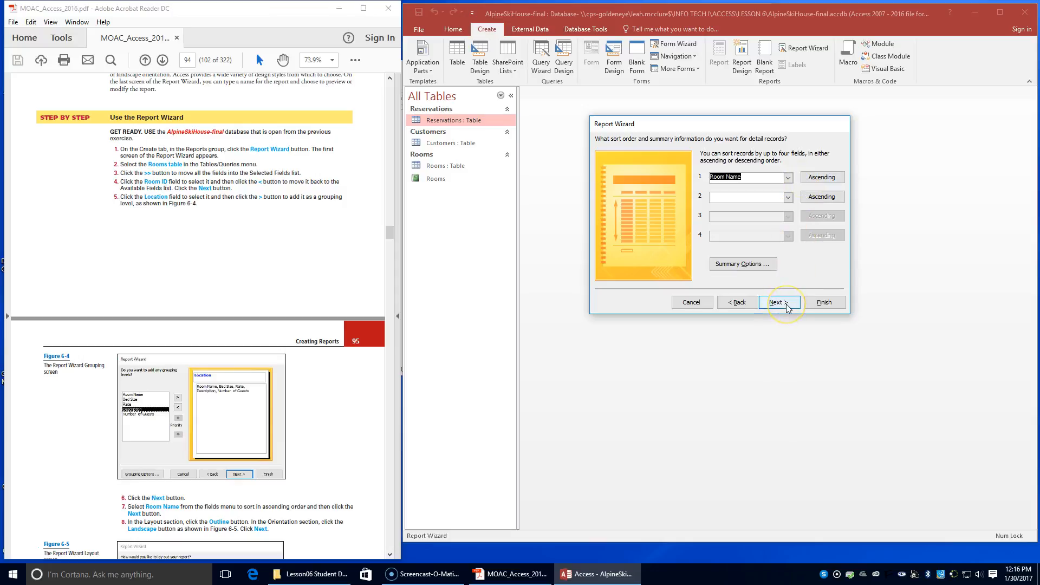
pyautogui.click(785, 304)
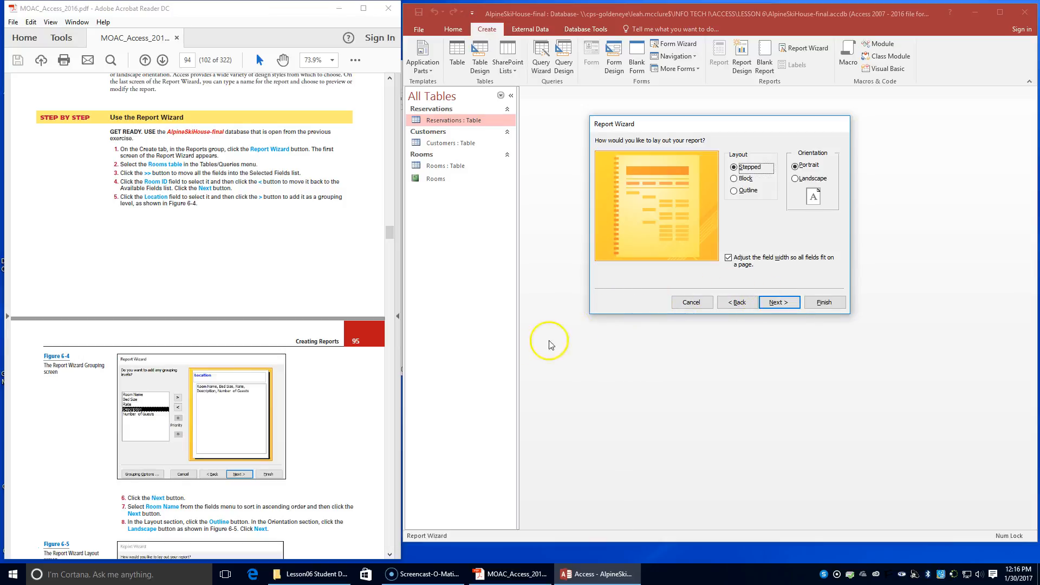
# Step: Give the report an Outline layout with Landscape orientation and continue to the title settings
pyautogui.click(741, 191)
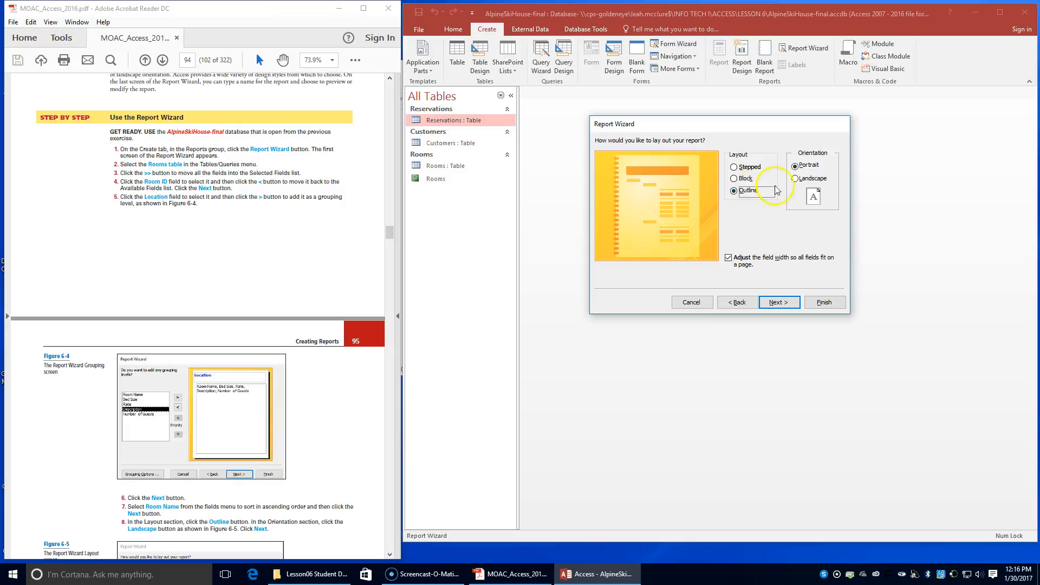
pyautogui.click(821, 179)
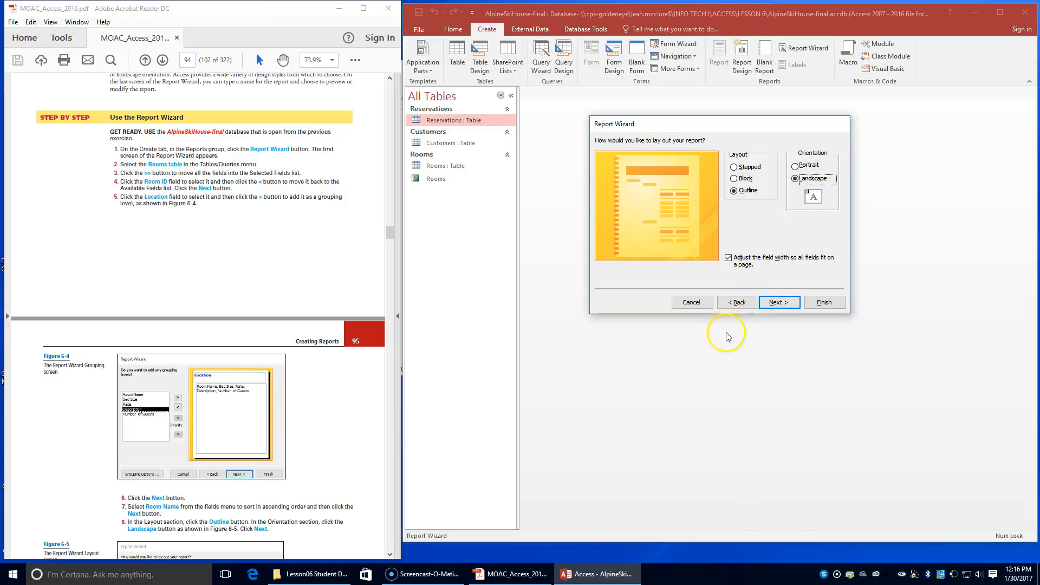
pyautogui.click(795, 304)
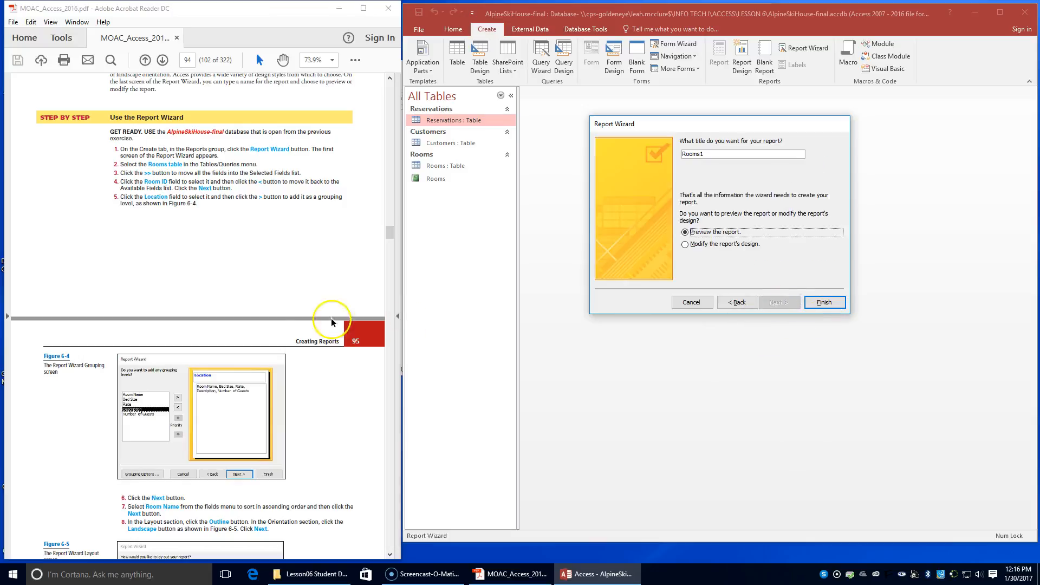
# Step: Title the report Rooms Wizard and finish the wizard with the report previewed
pyautogui.scroll(-3, 243, 494)
pyautogui.scroll(-2, 237, 405)
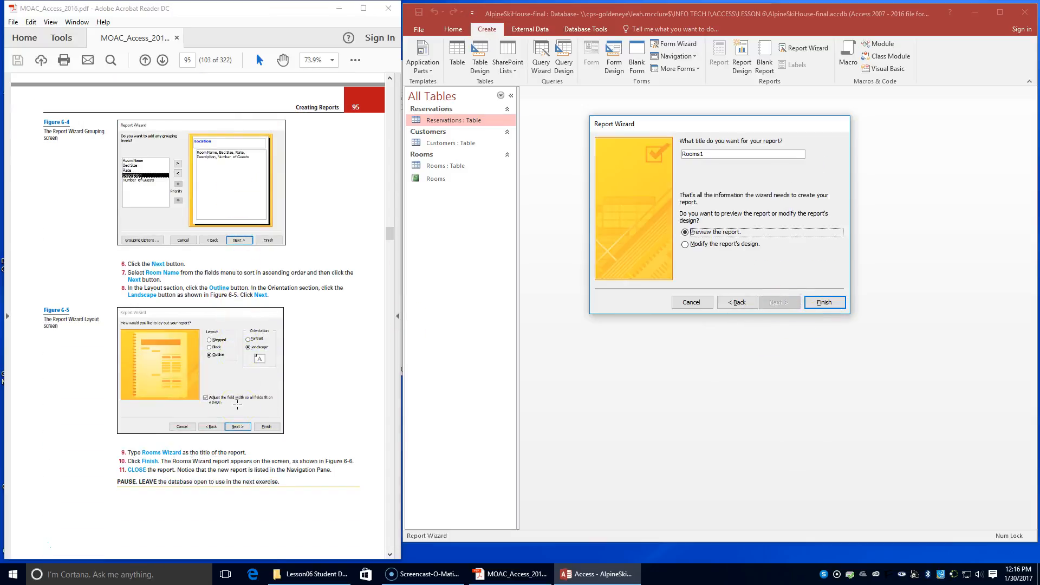
pyautogui.moveTo(720, 155); pyautogui.dragTo(620, 156)
pyautogui.write('Roo')
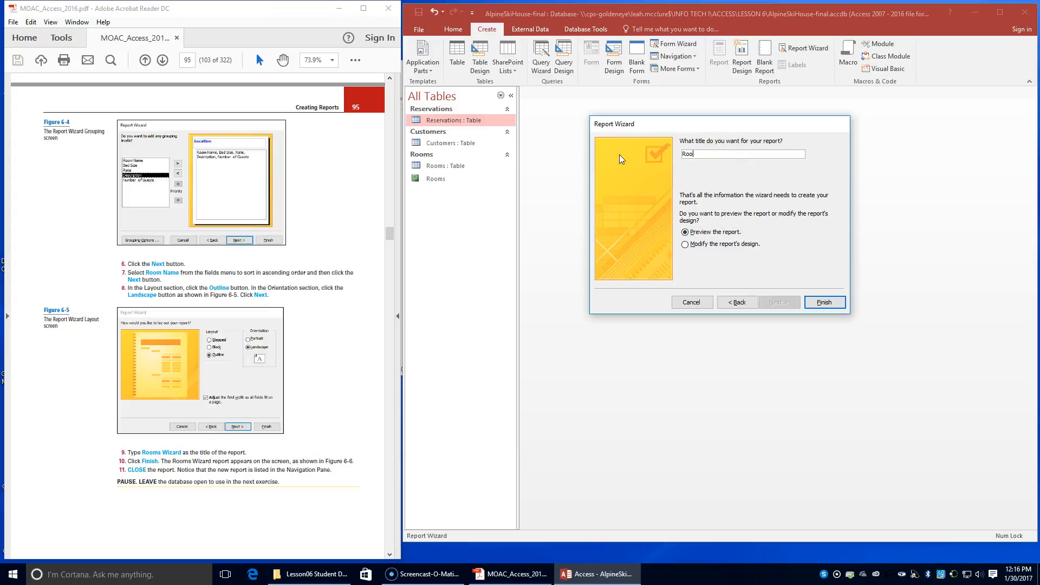
pyautogui.write('ms Wizard')
pyautogui.click(824, 302)
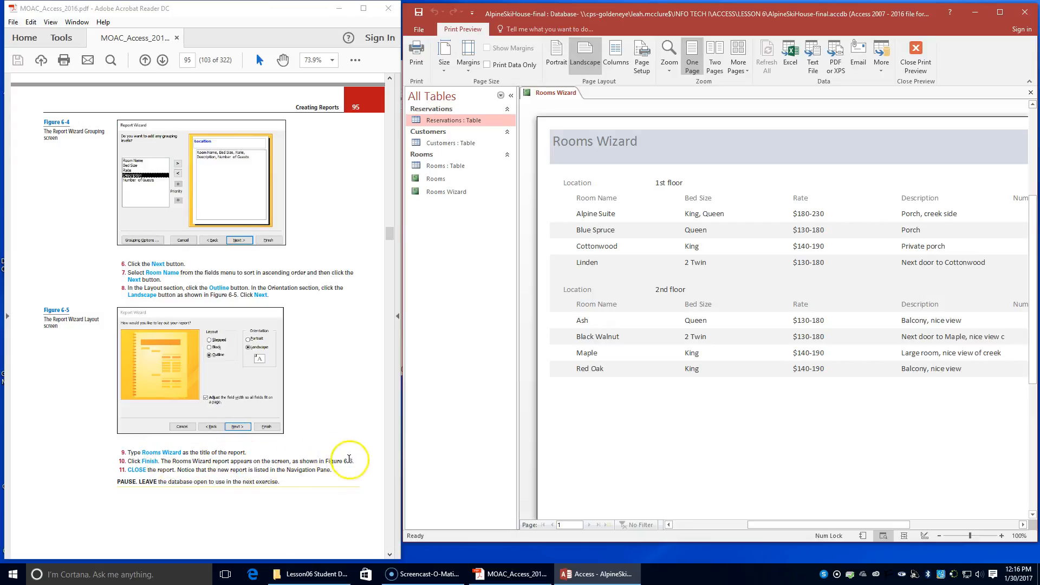
# Step: Examine the previewed Rooms Wizard report's columns and Location grouping against the exercise steps in the lesson PDF
pyautogui.scroll(-1, 358, 494)
pyautogui.scroll(-8, 352, 498)
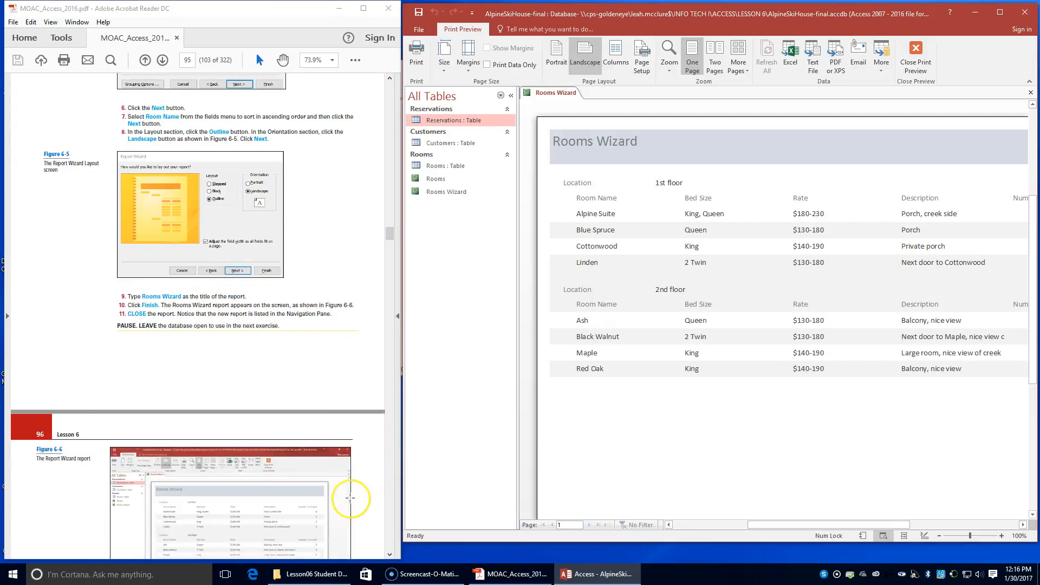
pyautogui.scroll(5, 350, 497)
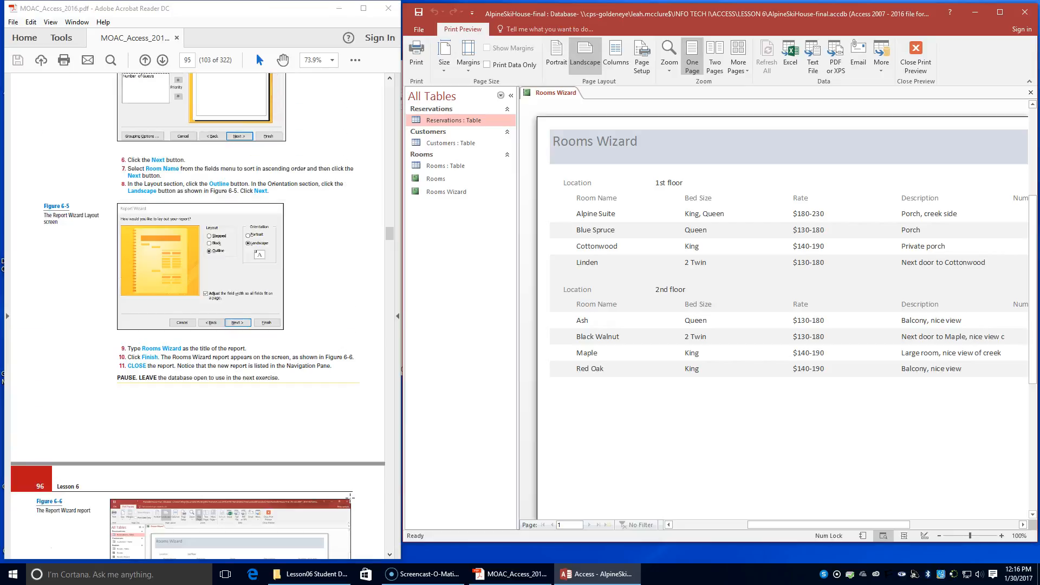
pyautogui.moveTo(774, 524)
pyautogui.mouseDown()
pyautogui.moveTo(824, 515)
pyautogui.moveTo(773, 520)
pyautogui.moveTo(787, 518)
pyautogui.mouseUp()
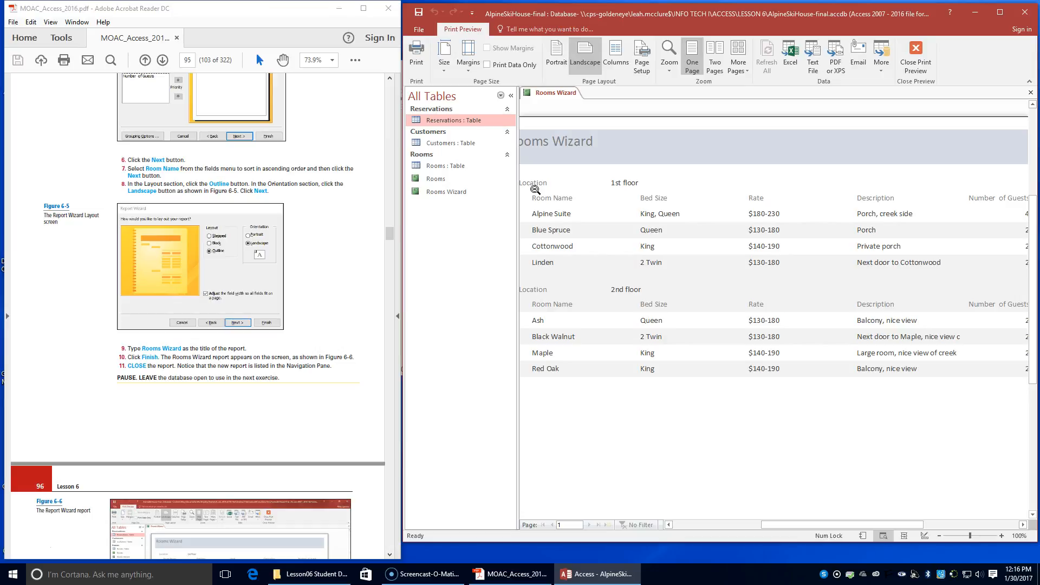
pyautogui.scroll(5, 233, 396)
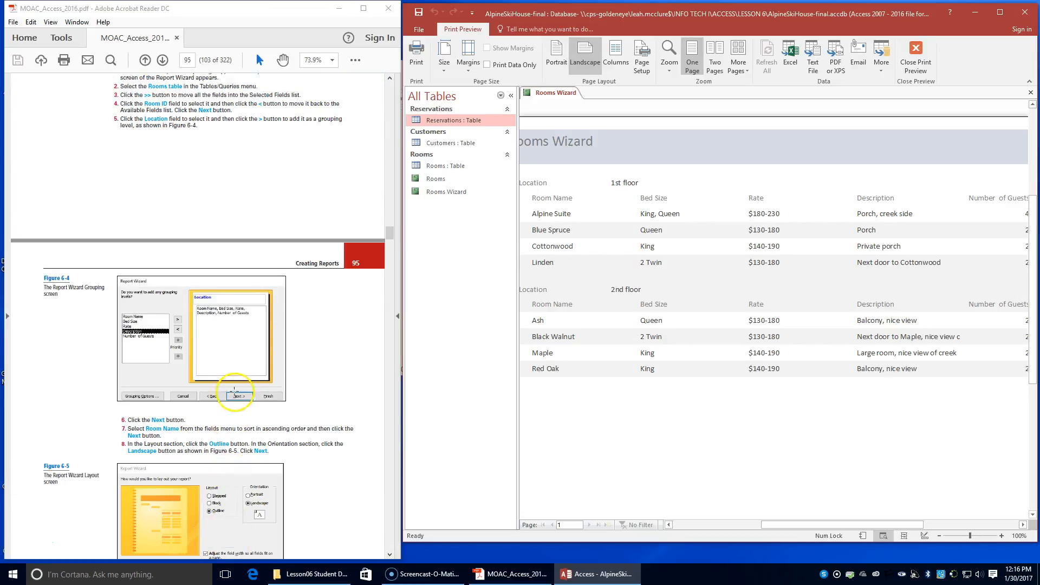
pyautogui.scroll(2, 235, 392)
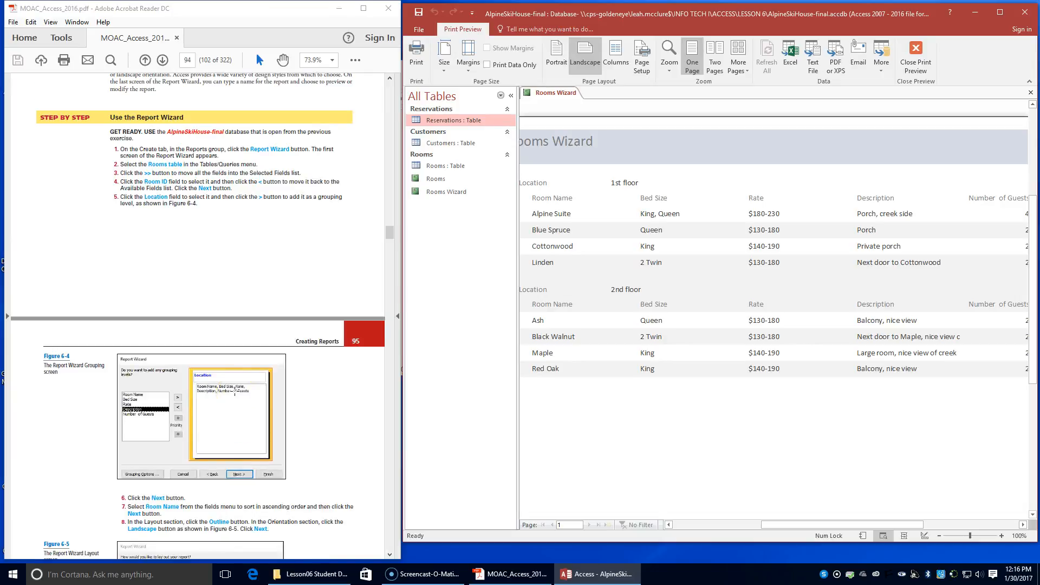
pyautogui.scroll(-2, 235, 390)
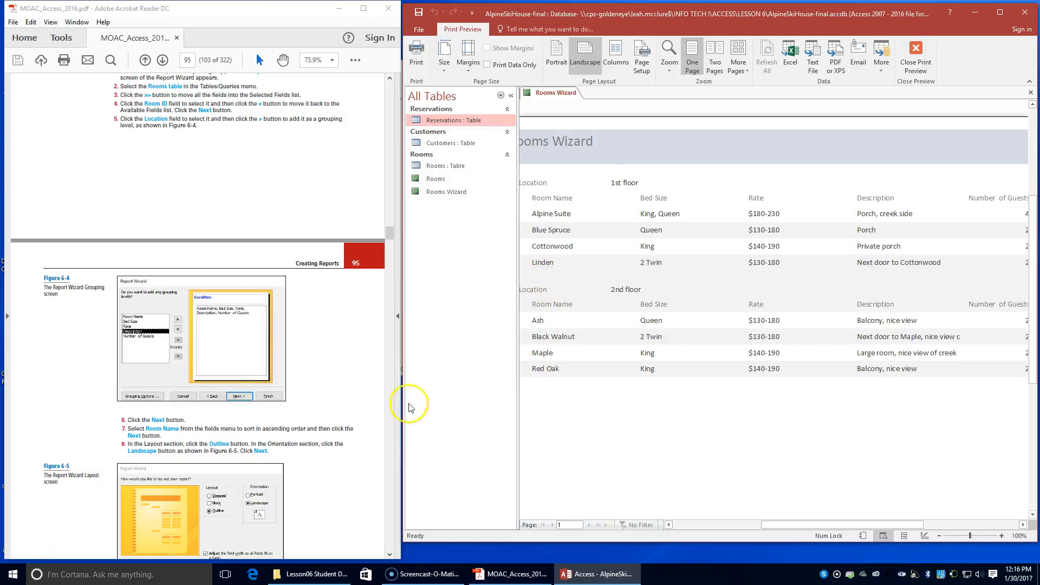
pyautogui.scroll(-2, 252, 459)
pyautogui.scroll(-2, 251, 459)
pyautogui.scroll(-1, 254, 462)
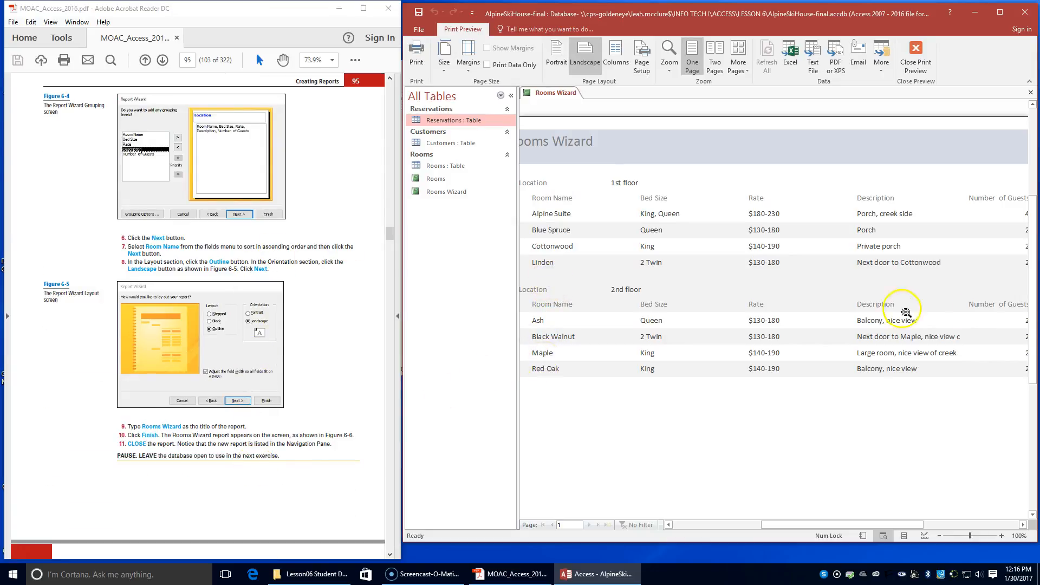
# Step: Close the Rooms Wizard report preview
pyautogui.rightClick(540, 91)
pyautogui.click(556, 115)
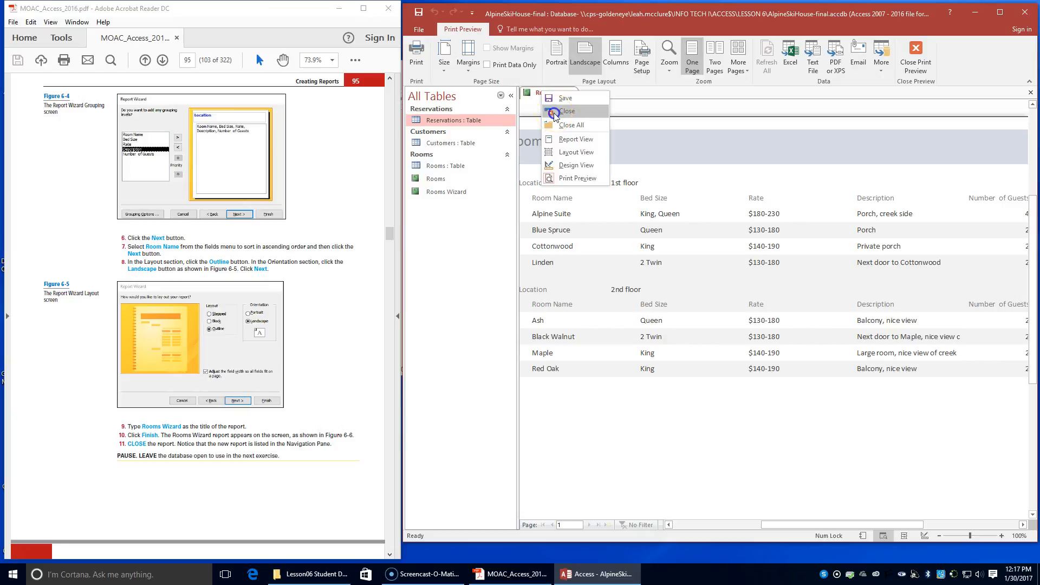
pyautogui.click(556, 115)
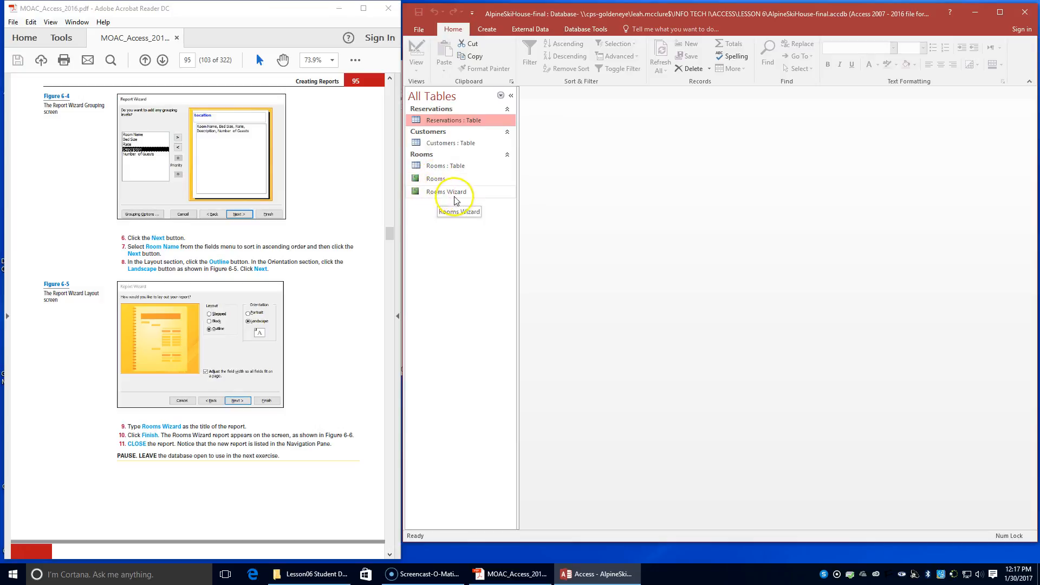
# Step: Read the lesson PDF from Figure 6-6 through Table 6-1 to the Create a Report in Design View exercise
pyautogui.scroll(1, 198, 304)
pyautogui.scroll(-7, 200, 341)
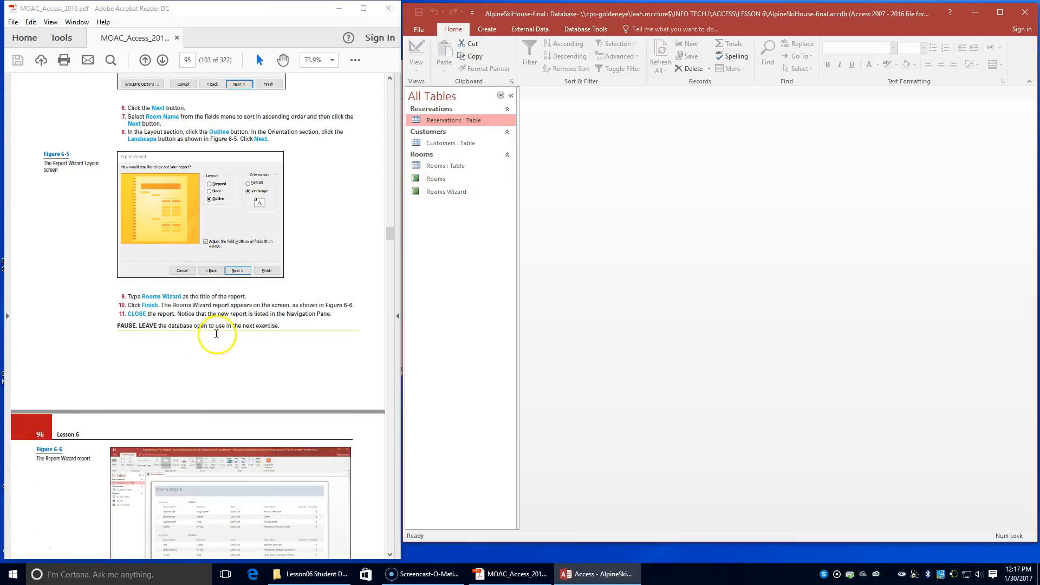
pyautogui.scroll(-3, 225, 332)
pyautogui.scroll(-3, 225, 332)
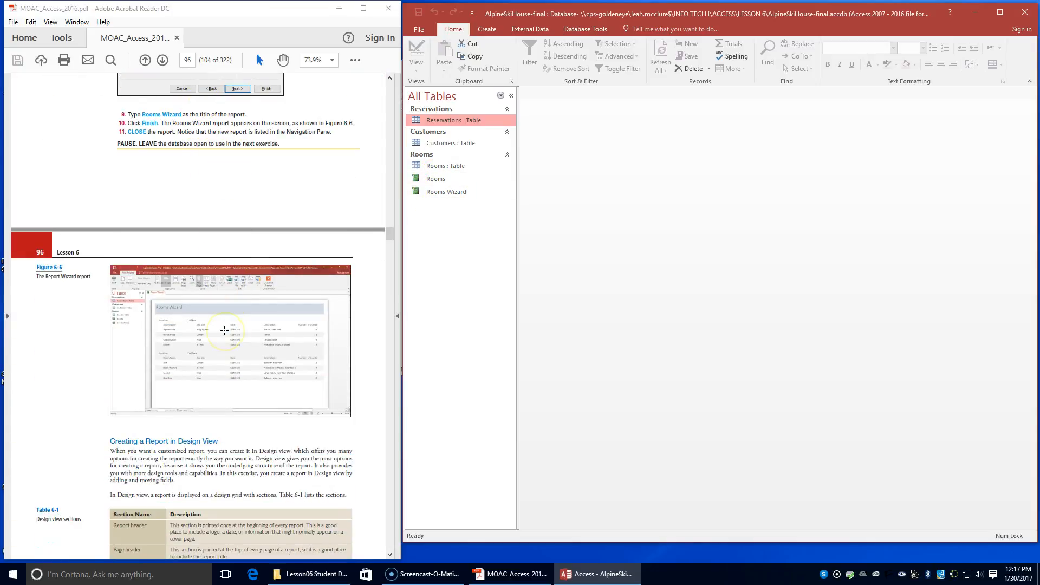
pyautogui.scroll(-12, 224, 330)
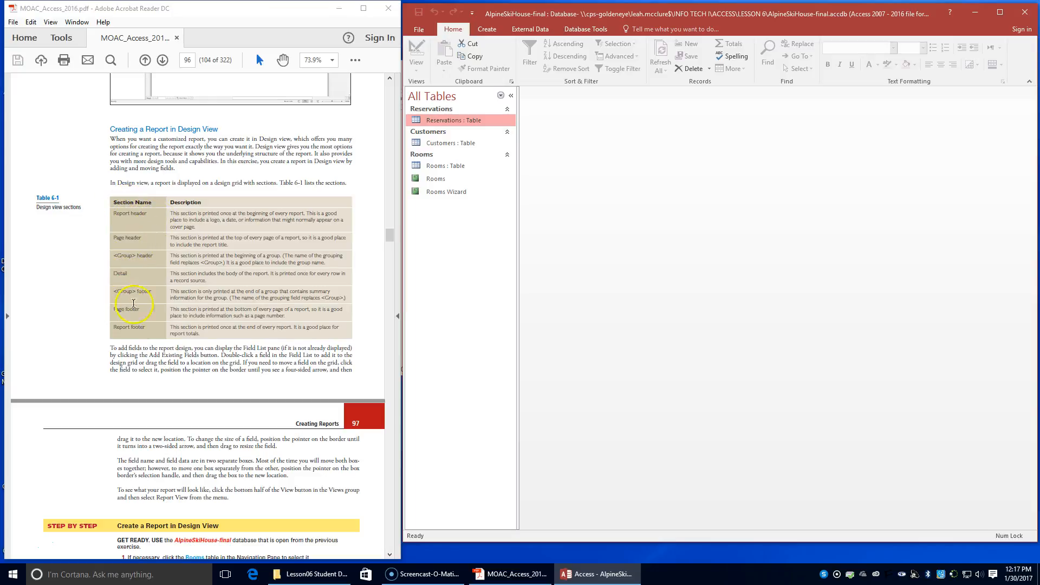
pyautogui.scroll(-1, 173, 349)
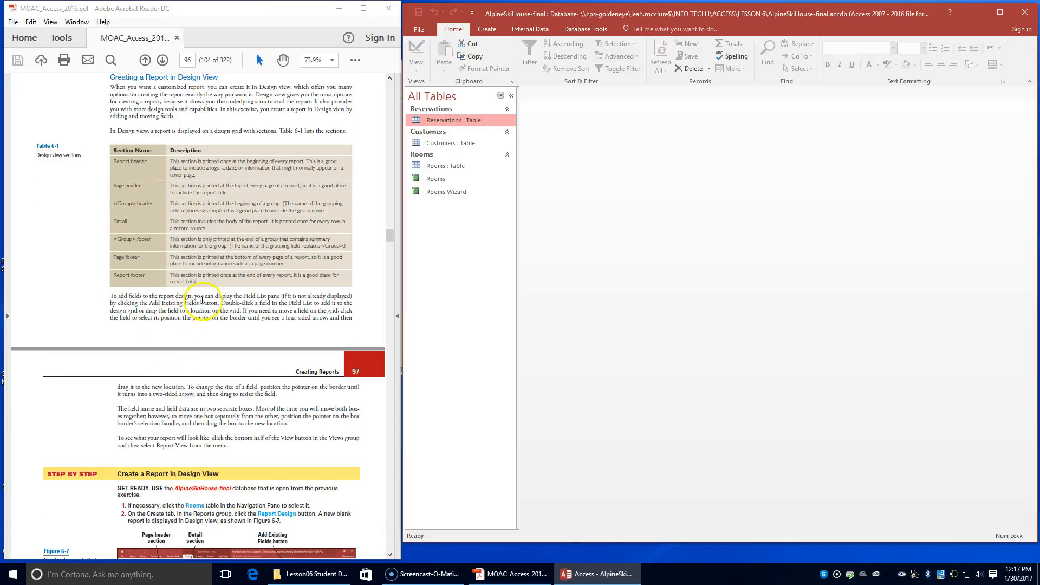
pyautogui.scroll(-1, 200, 316)
pyautogui.scroll(-2, 201, 317)
pyautogui.scroll(-2, 201, 313)
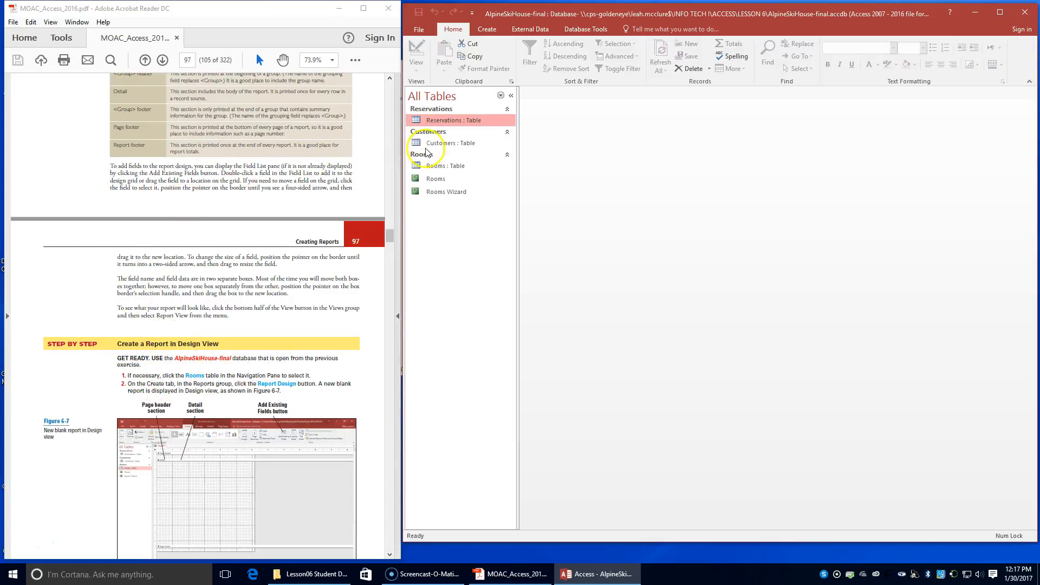
# Step: Create a new blank report in Design view with the Rooms table selected
pyautogui.click(441, 165)
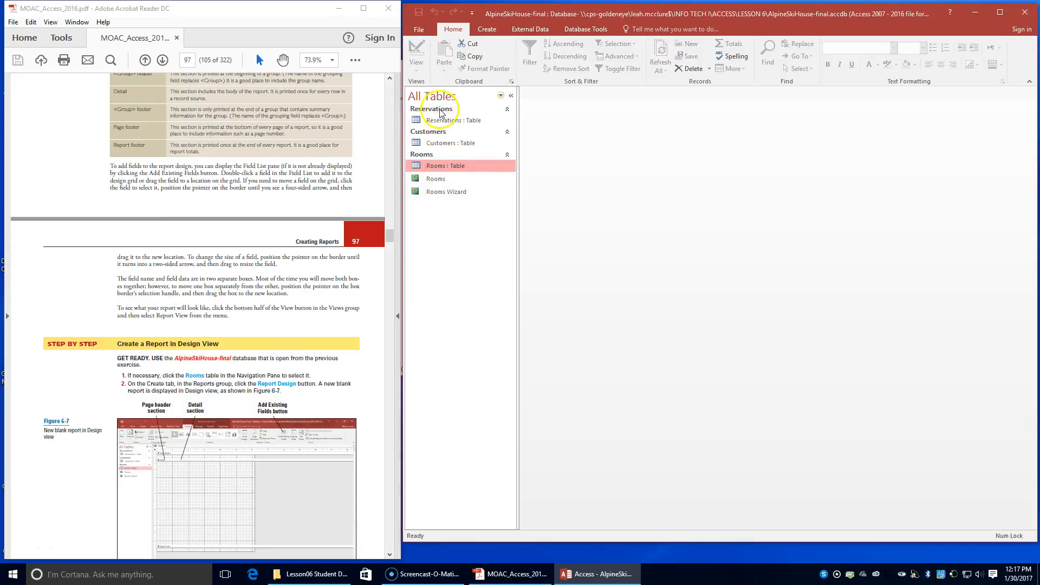
pyautogui.click(493, 31)
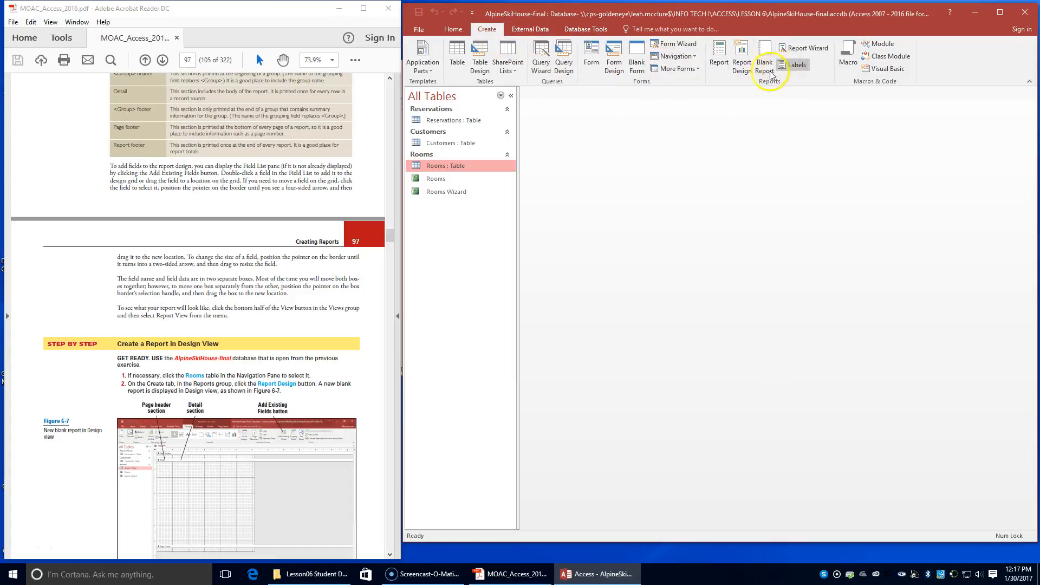
pyautogui.click(740, 72)
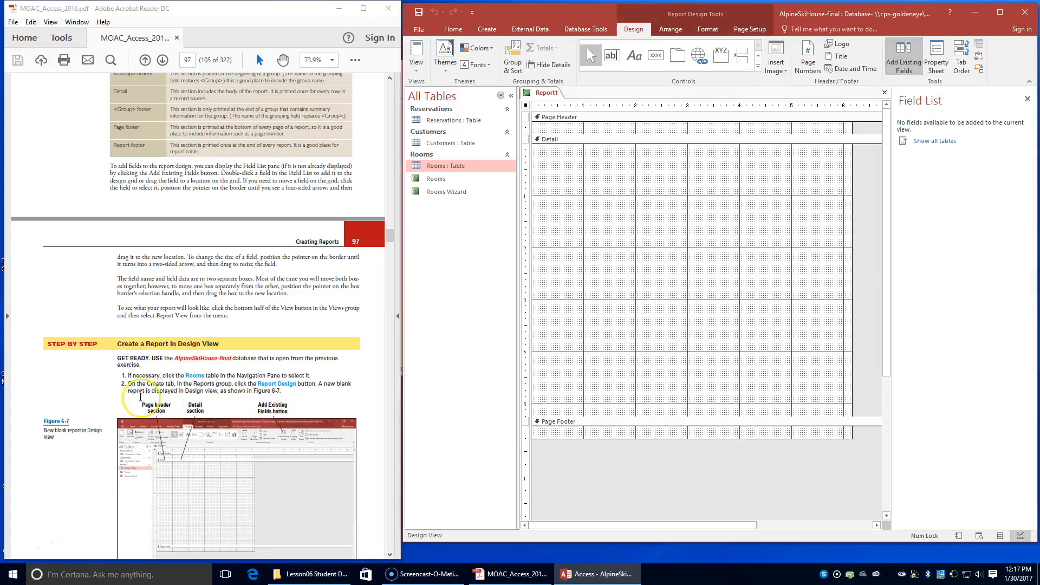
# Step: Show all tables in the Field List and expand the Rooms table's fields, following exercise steps 3 and 4
pyautogui.scroll(-1, 140, 397)
pyautogui.scroll(-4, 140, 397)
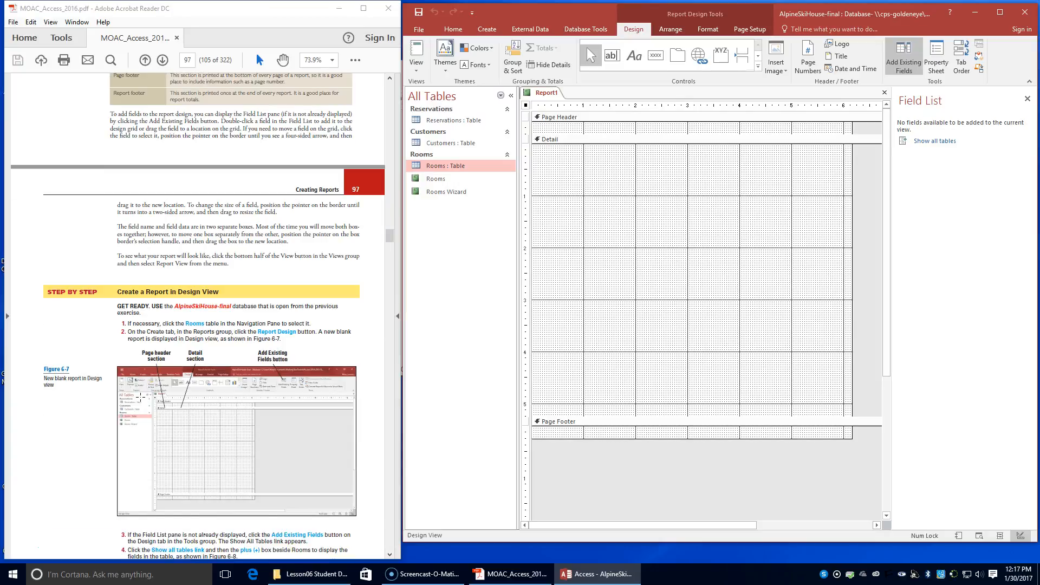
pyautogui.scroll(-1, 141, 397)
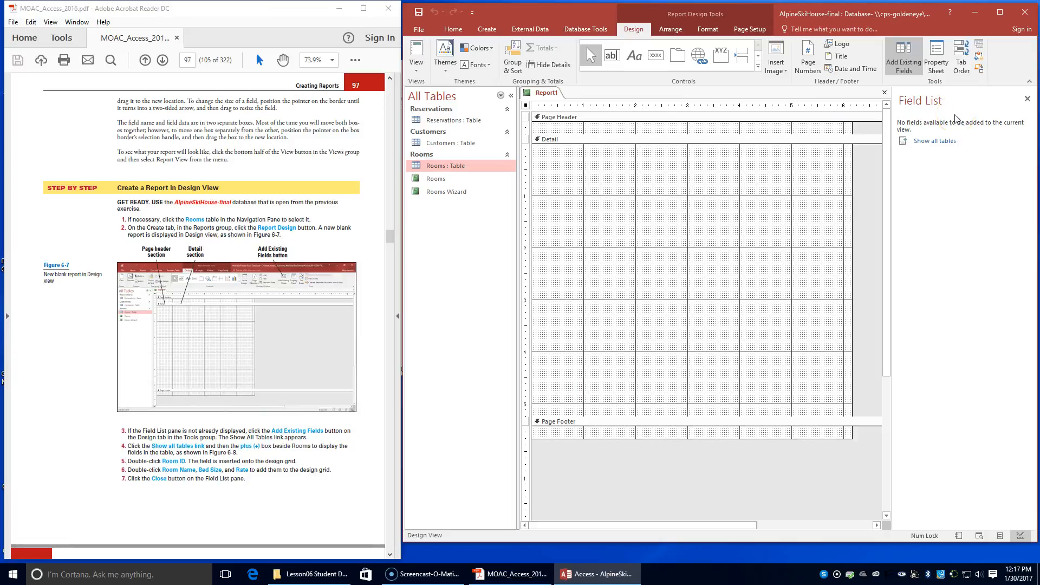
pyautogui.click(934, 141)
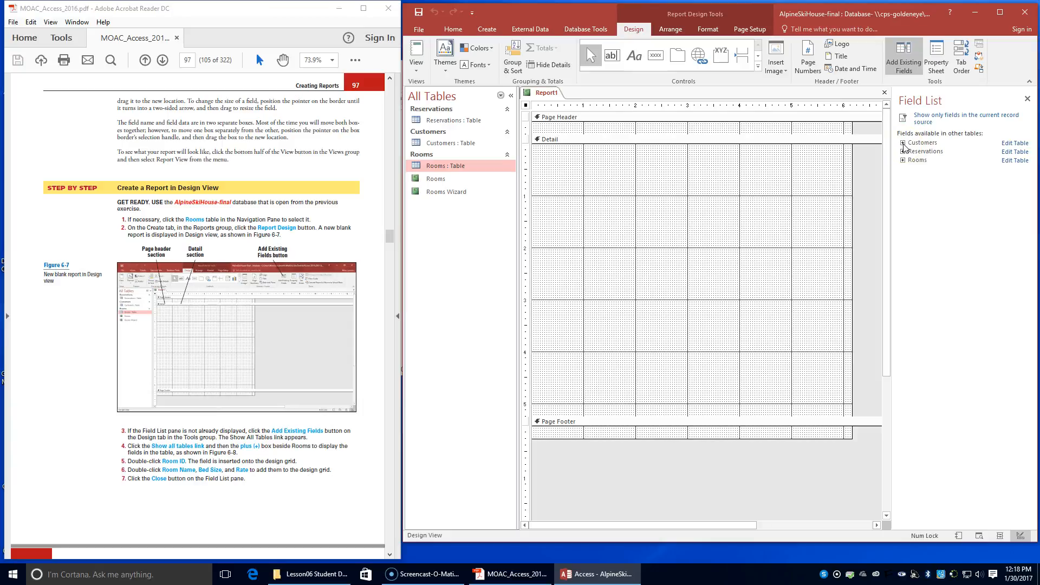
pyautogui.click(902, 161)
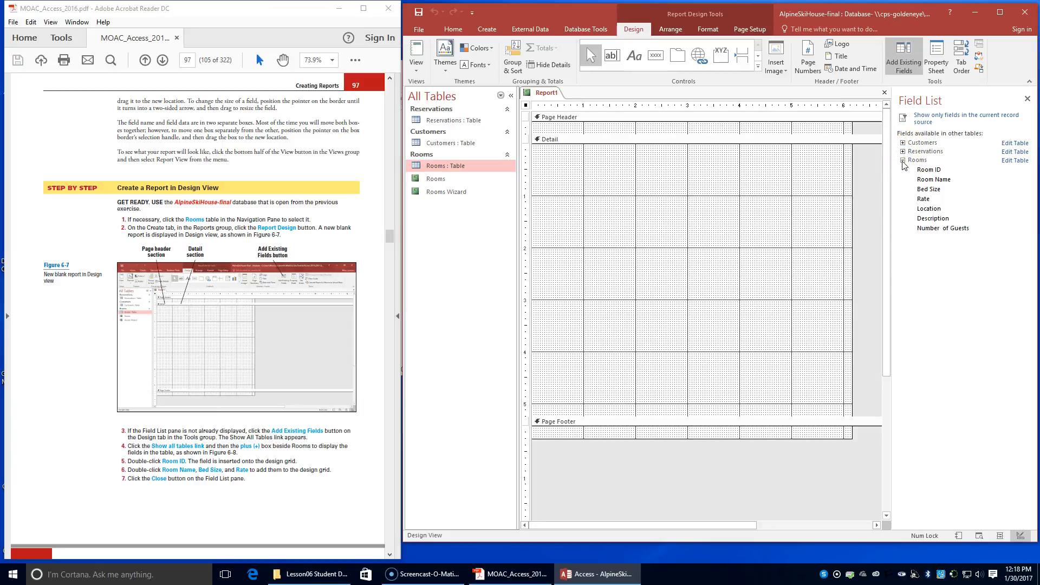
# Step: Add the Room ID, Room Name, Bed Size and Rate fields to the Detail section and close the Field List
pyautogui.click(928, 170)
pyautogui.doubleClick(930, 170)
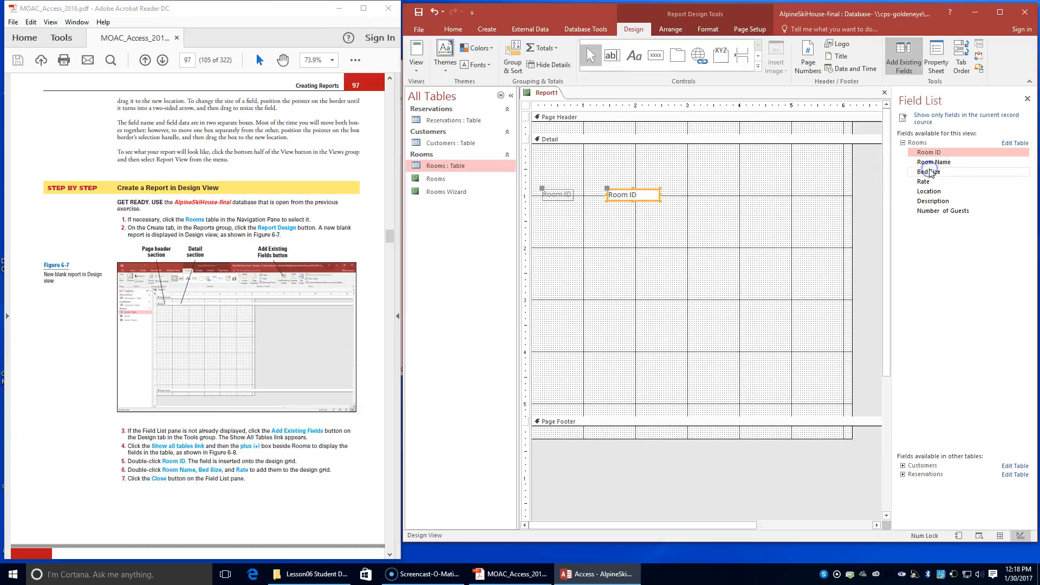
pyautogui.click(927, 164)
pyautogui.doubleClick(928, 163)
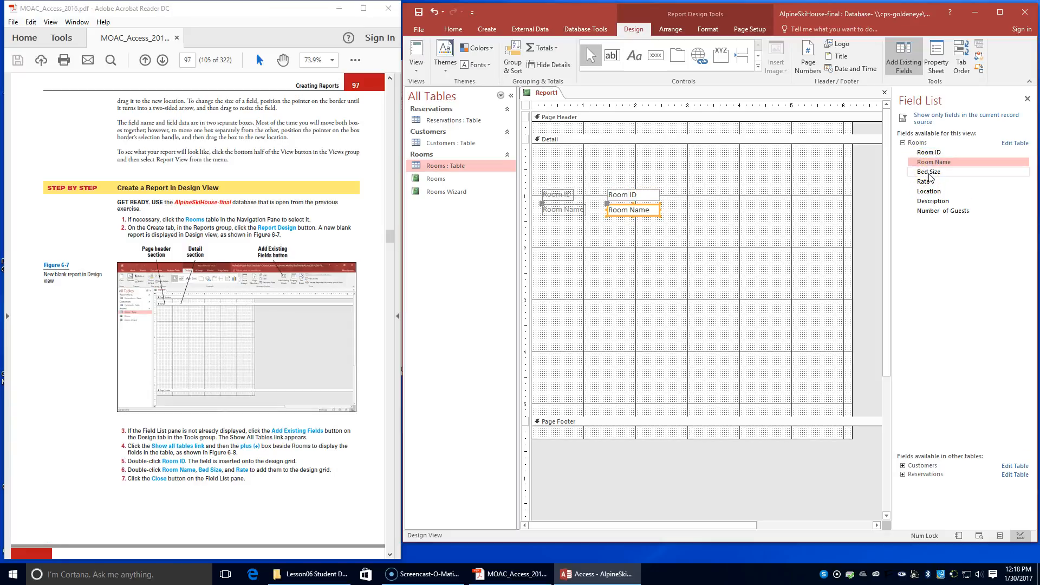
pyautogui.doubleClick(928, 173)
pyautogui.doubleClick(927, 182)
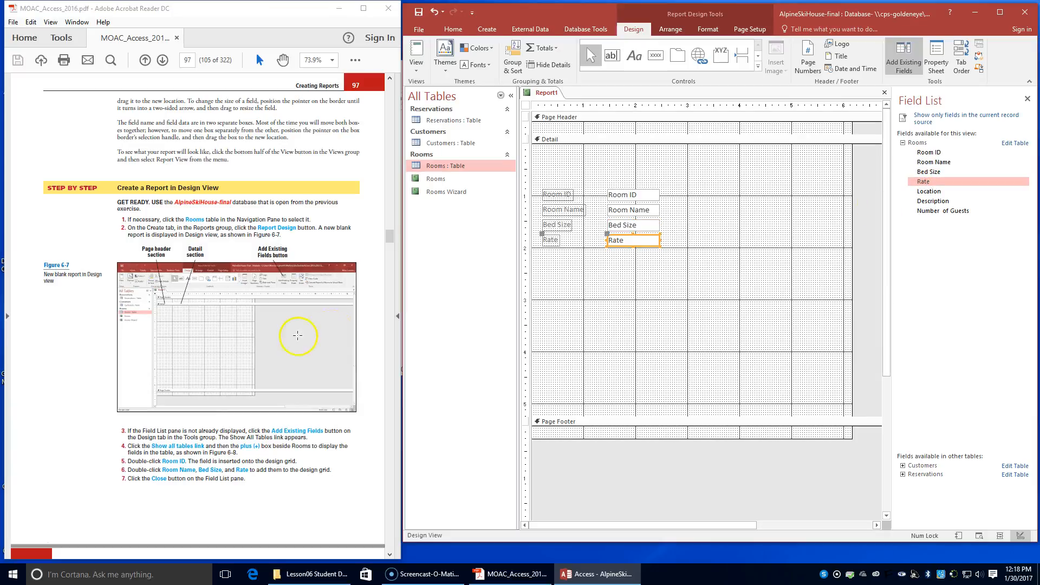
pyautogui.click(1027, 101)
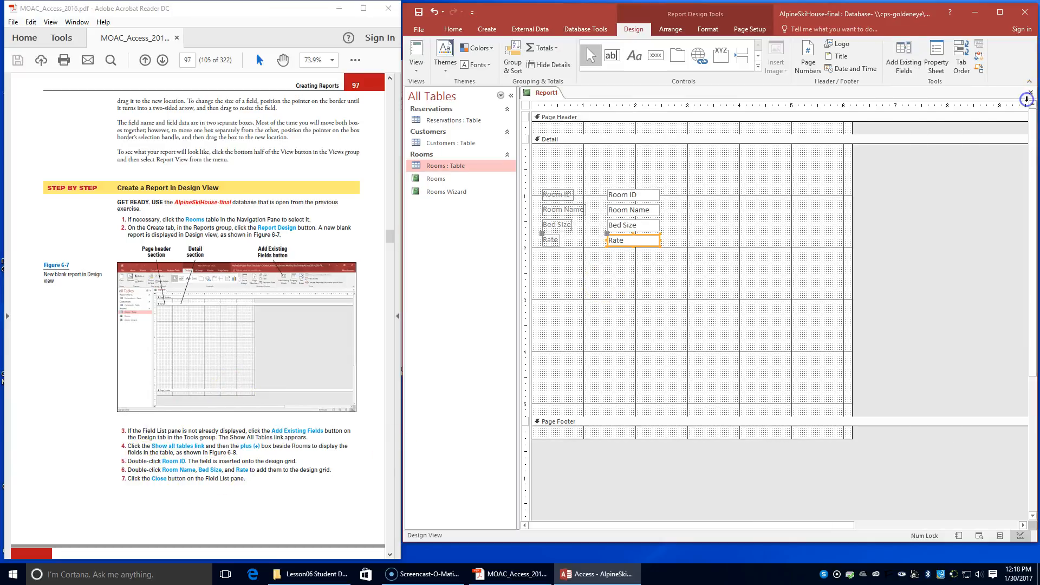
# Step: Move the Bed Size label and field level with Room ID, starting the label at about the 4-inch mark
pyautogui.scroll(-5, 181, 378)
pyautogui.scroll(-3, 180, 377)
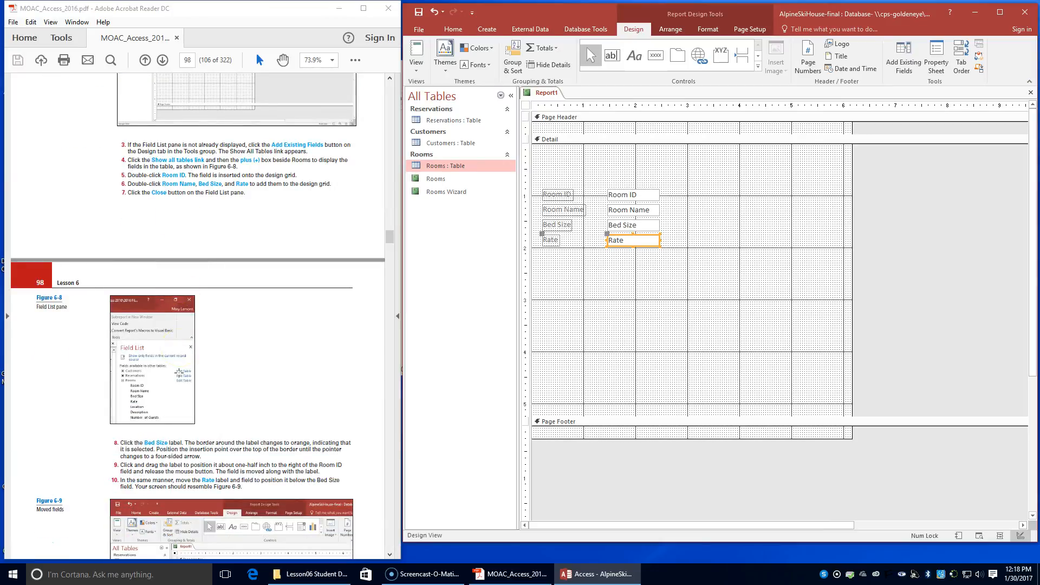
pyautogui.scroll(-1, 179, 372)
pyautogui.click(550, 228)
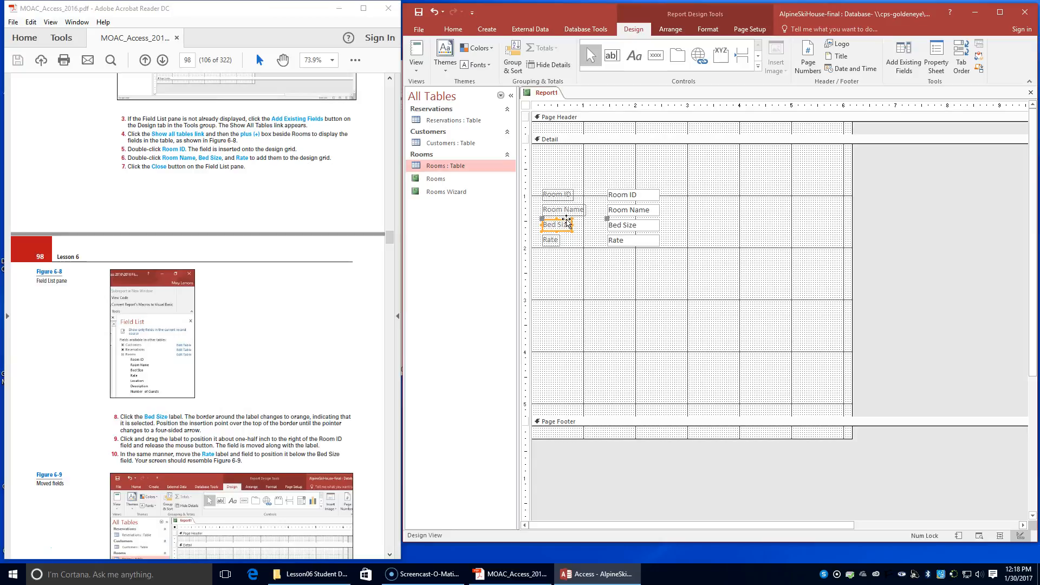
pyautogui.click(559, 255)
pyautogui.moveTo(561, 222); pyautogui.dragTo(708, 191)
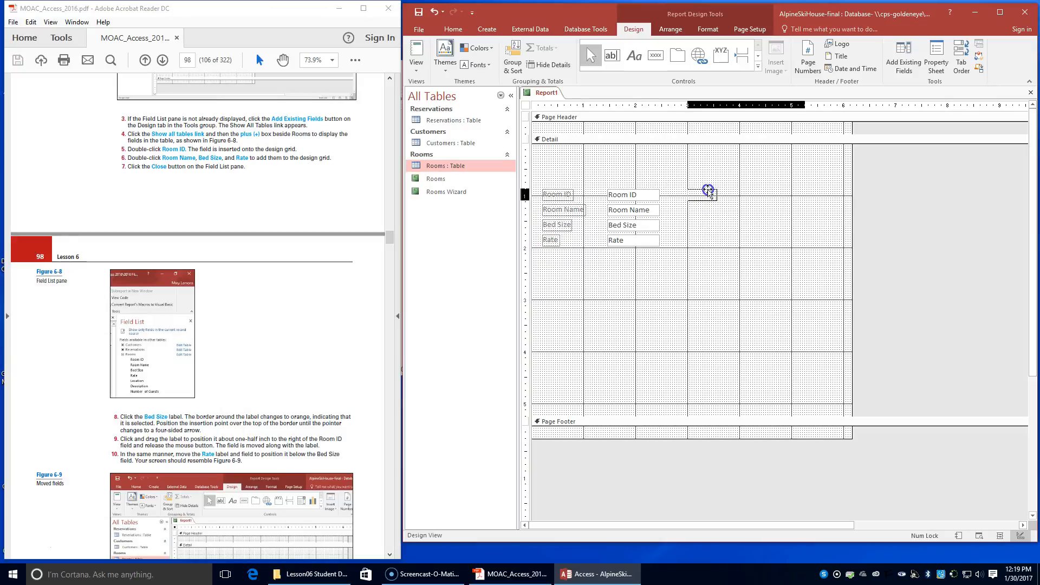
pyautogui.moveTo(708, 191); pyautogui.dragTo(760, 189)
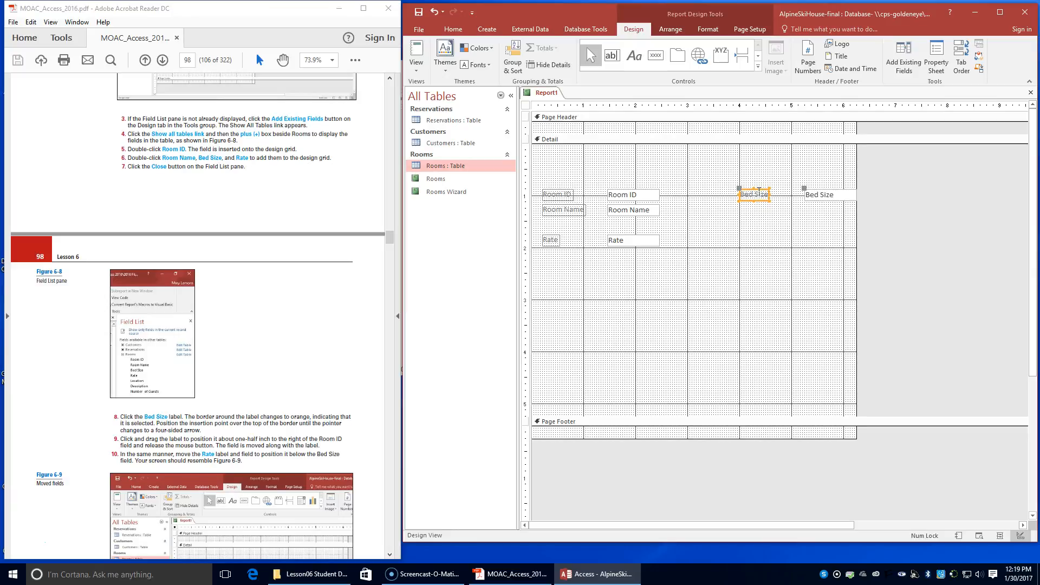
pyautogui.click(781, 192)
# Step: Move the Rate label and field directly below Bed Size, starting the label at about the 4-inch mark
pyautogui.scroll(-3, 270, 452)
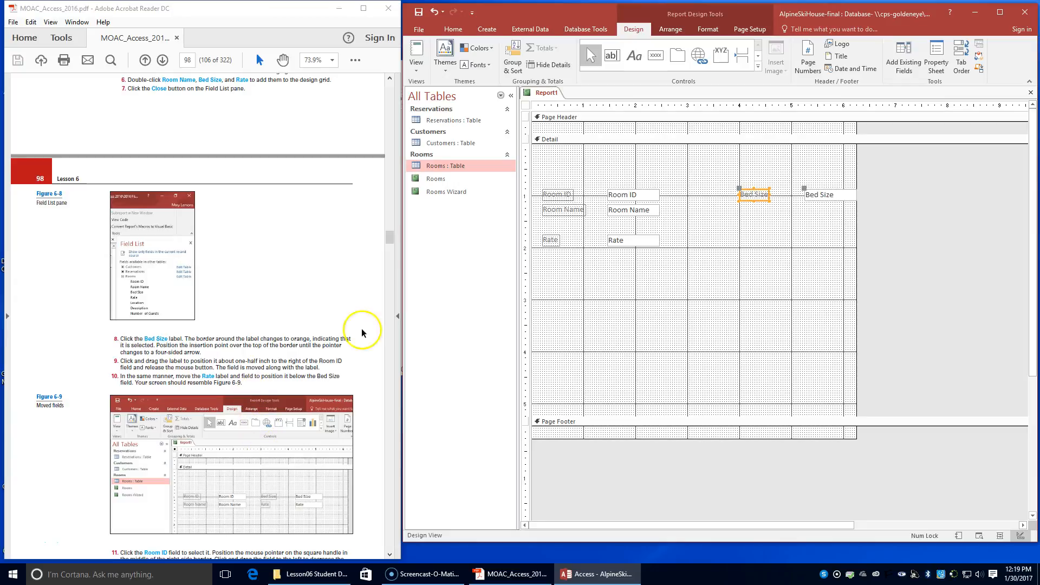
pyautogui.click(550, 238)
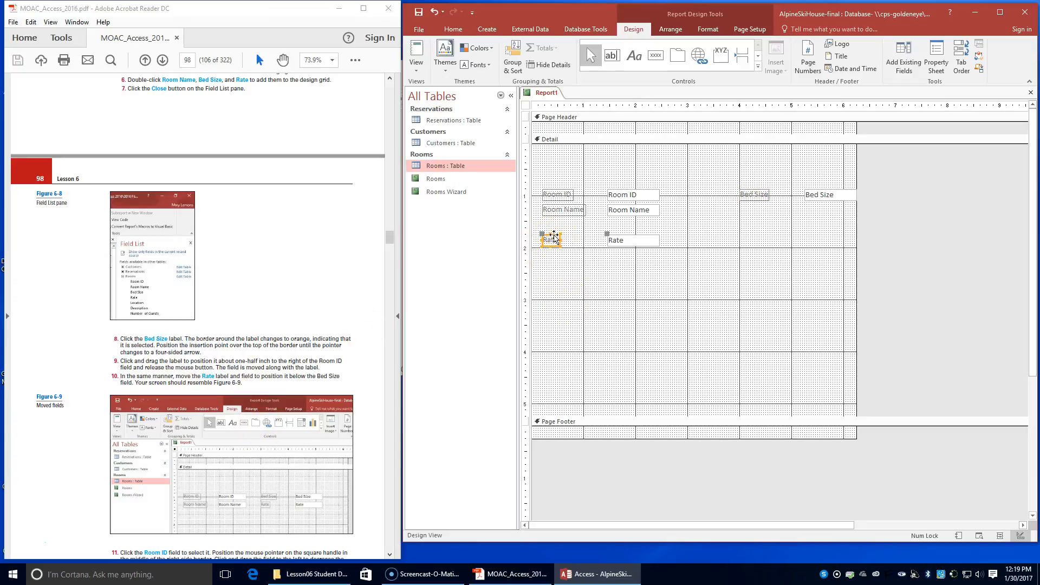
pyautogui.moveTo(553, 236); pyautogui.dragTo(752, 208)
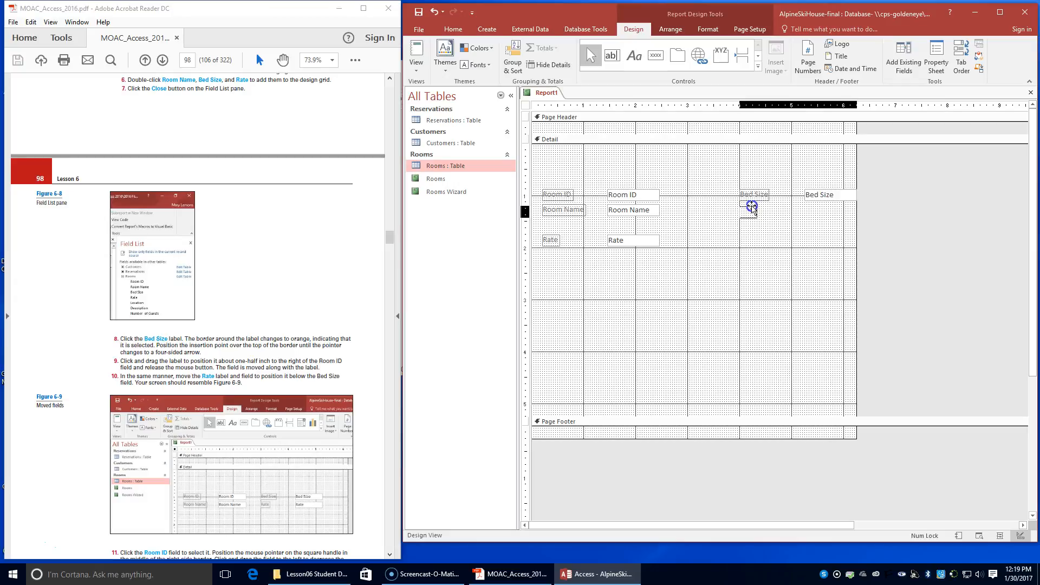
pyautogui.moveTo(751, 207); pyautogui.dragTo(750, 205)
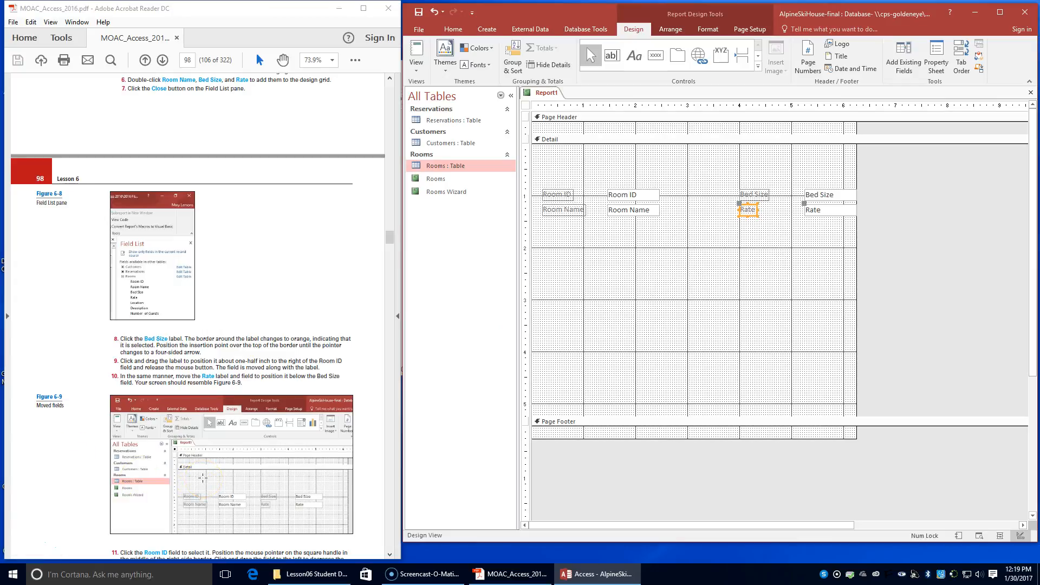
# Step: Shift the Bed Size and Rate labels with their fields closer to Room ID, starting the labels at about the 3-inch mark
pyautogui.scroll(-1, 202, 477)
pyautogui.scroll(3, 203, 477)
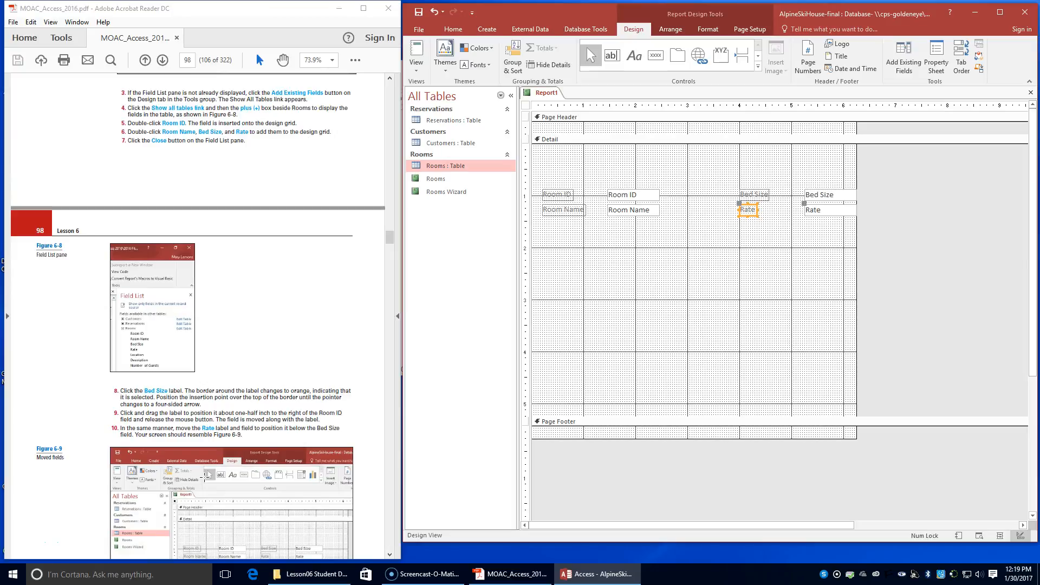
pyautogui.click(757, 193)
pyautogui.moveTo(759, 191); pyautogui.dragTo(700, 206)
pyautogui.click(749, 204)
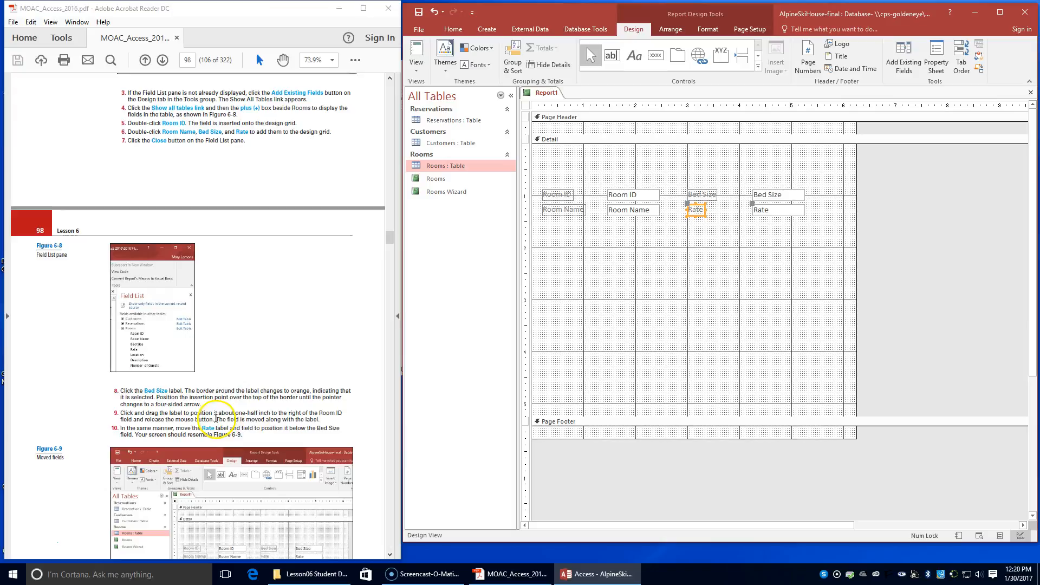
# Step: Narrow the Room ID field by about one-quarter inch from its right edge, following exercise step 11
pyautogui.scroll(-4, 216, 418)
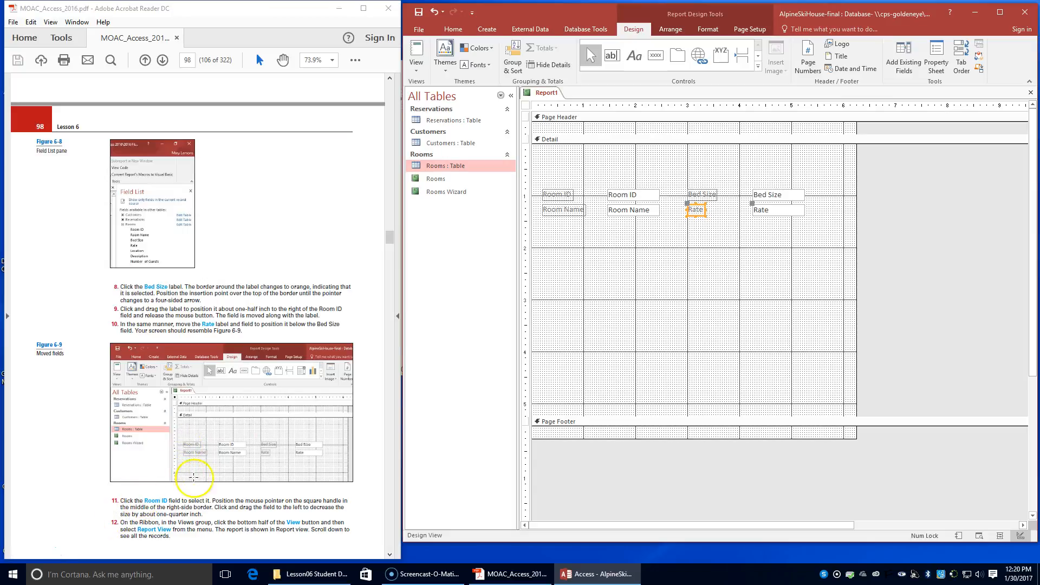
pyautogui.click(556, 195)
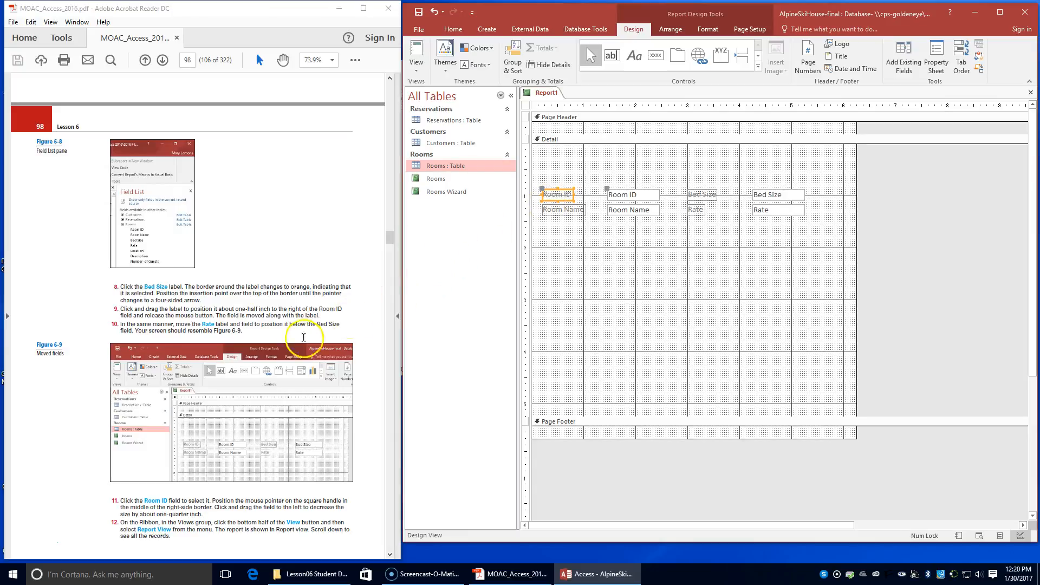
pyautogui.scroll(-1, 254, 397)
pyautogui.click(631, 195)
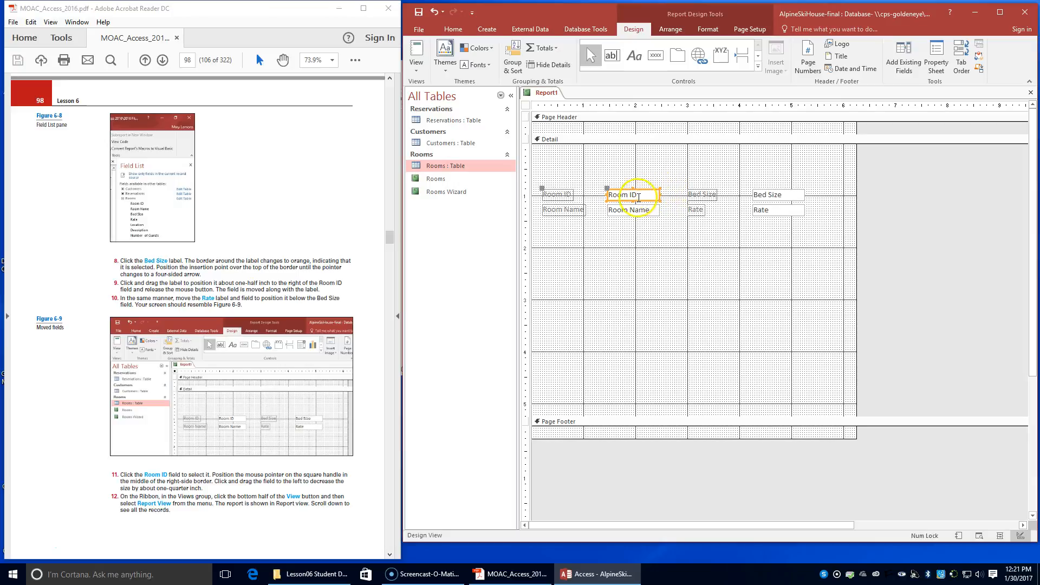
pyautogui.moveTo(660, 194); pyautogui.dragTo(649, 196)
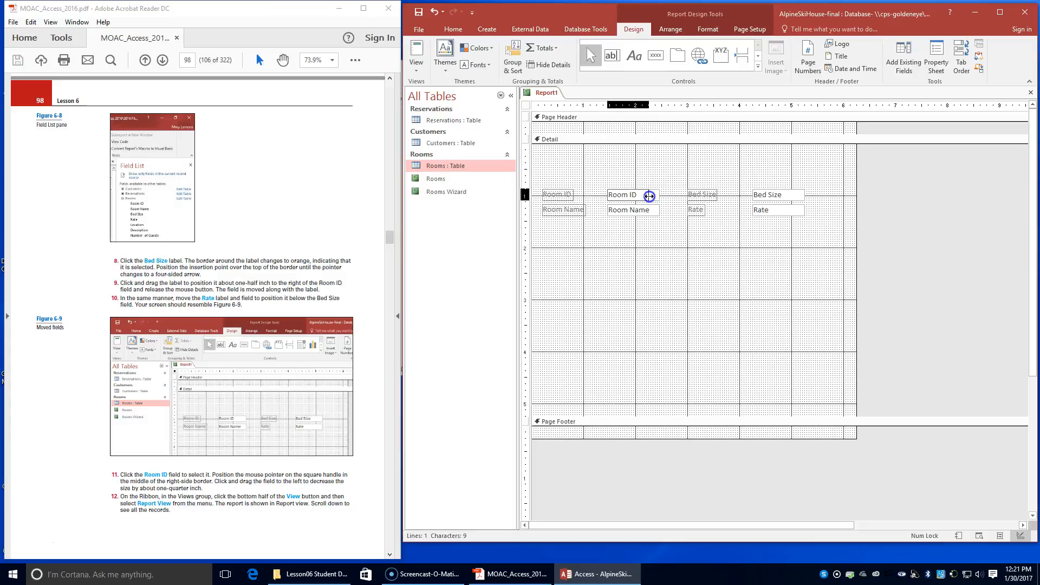
pyautogui.moveTo(648, 196); pyautogui.dragTo(649, 196)
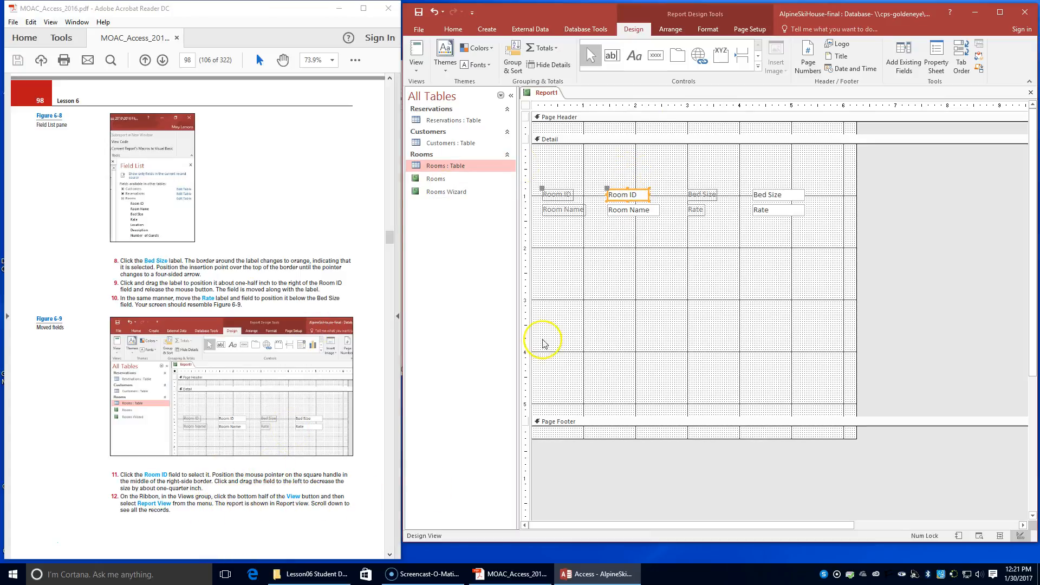
# Step: Display the report in Report View and look through the room records
pyautogui.click(416, 72)
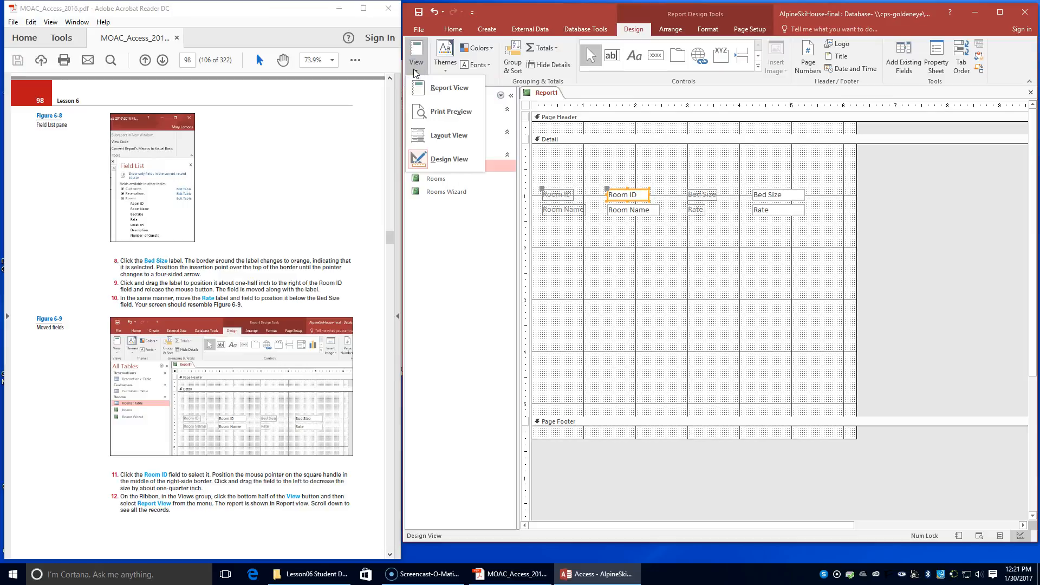
pyautogui.click(424, 92)
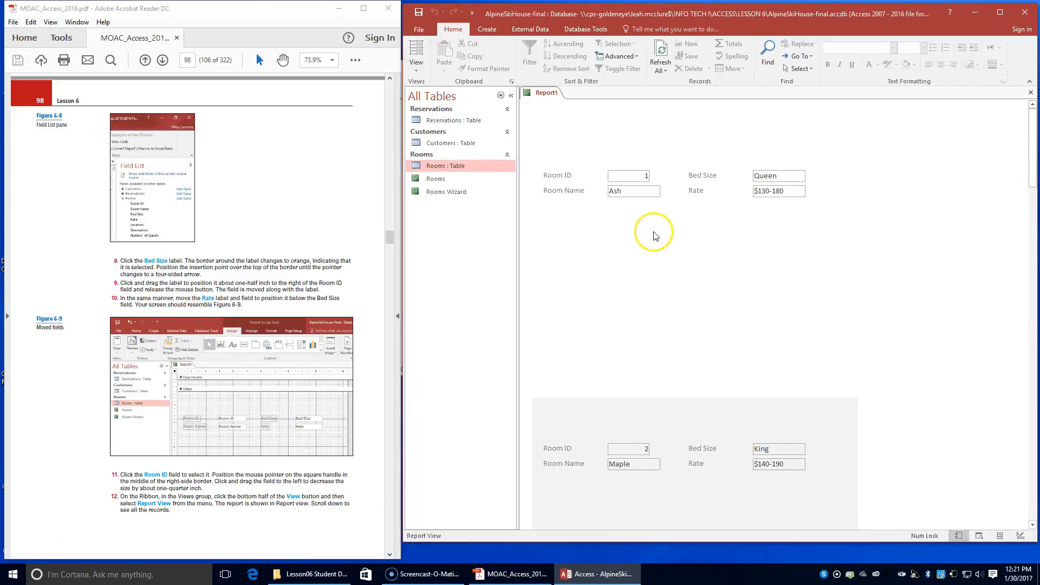
pyautogui.scroll(-5, 656, 236)
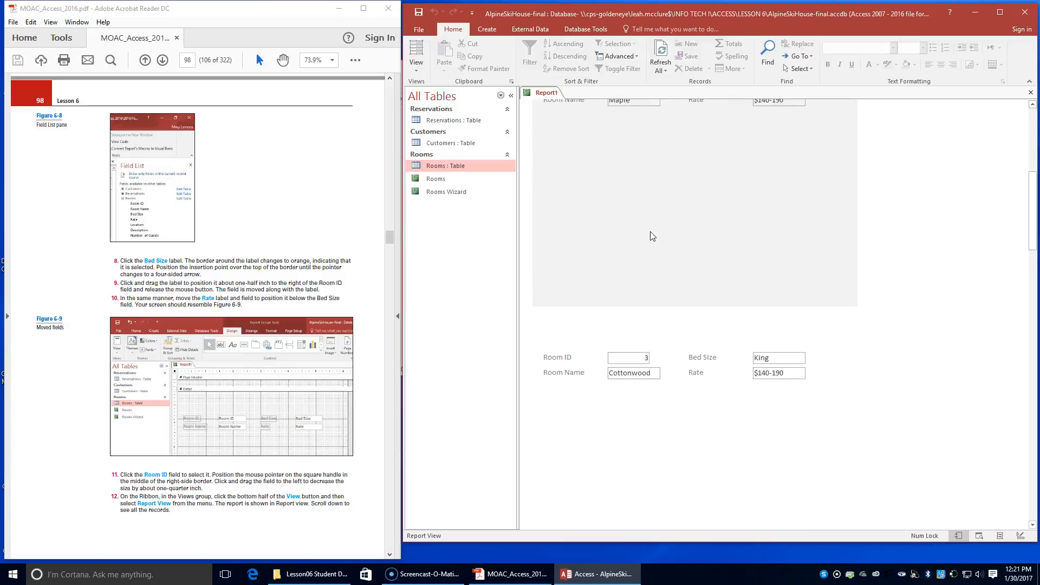
pyautogui.scroll(-8, 652, 236)
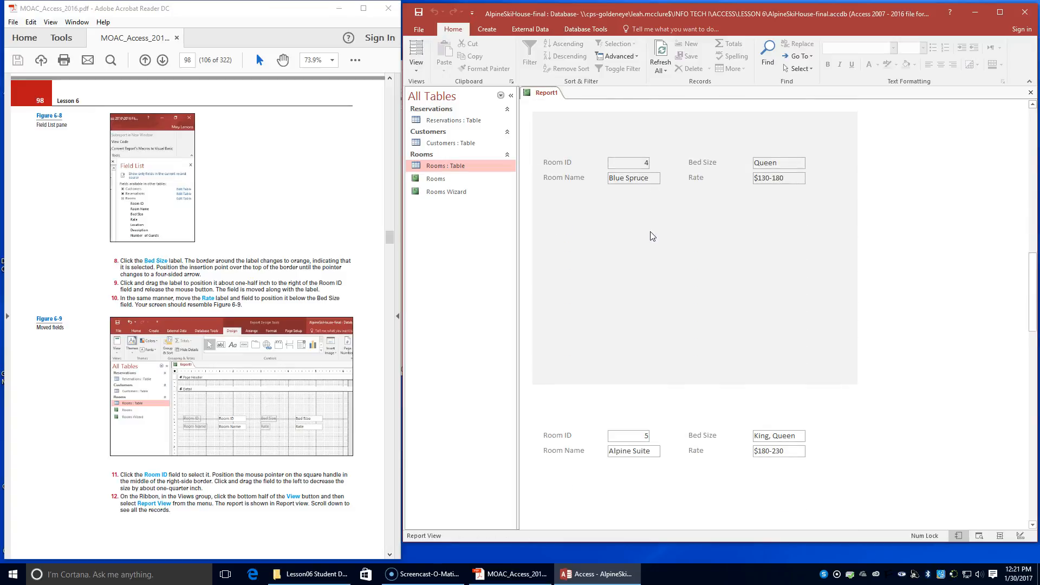
# Step: Save the report as Report Design and close it
pyautogui.scroll(-5, 165, 450)
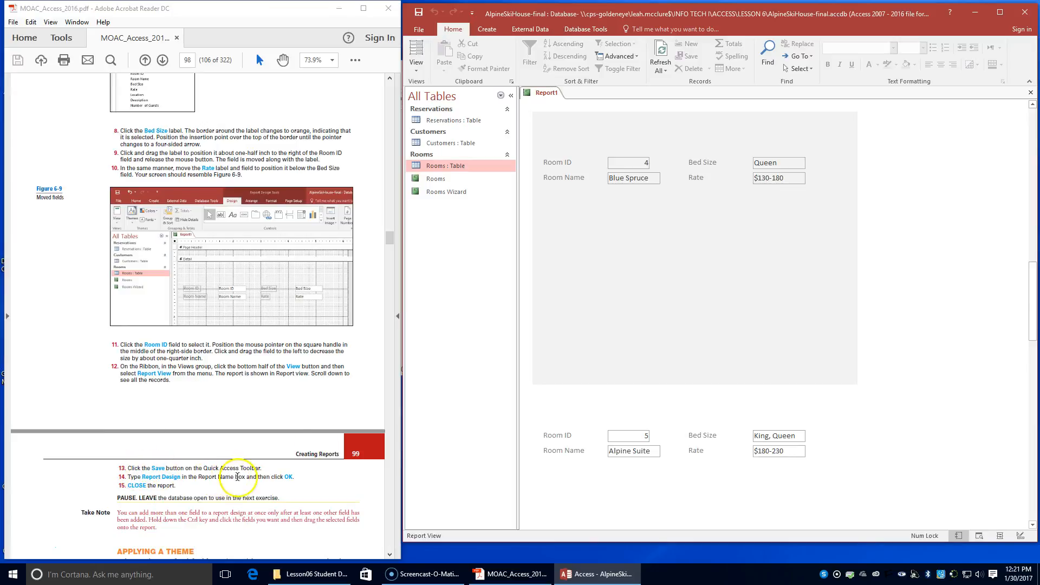
pyautogui.click(417, 12)
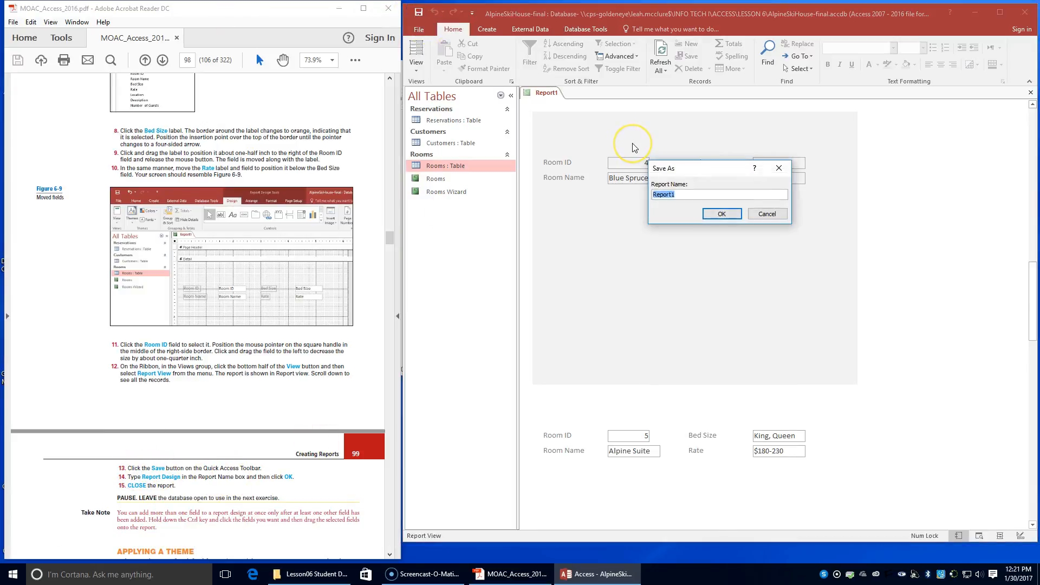
pyautogui.write('Re')
pyautogui.press('Return')
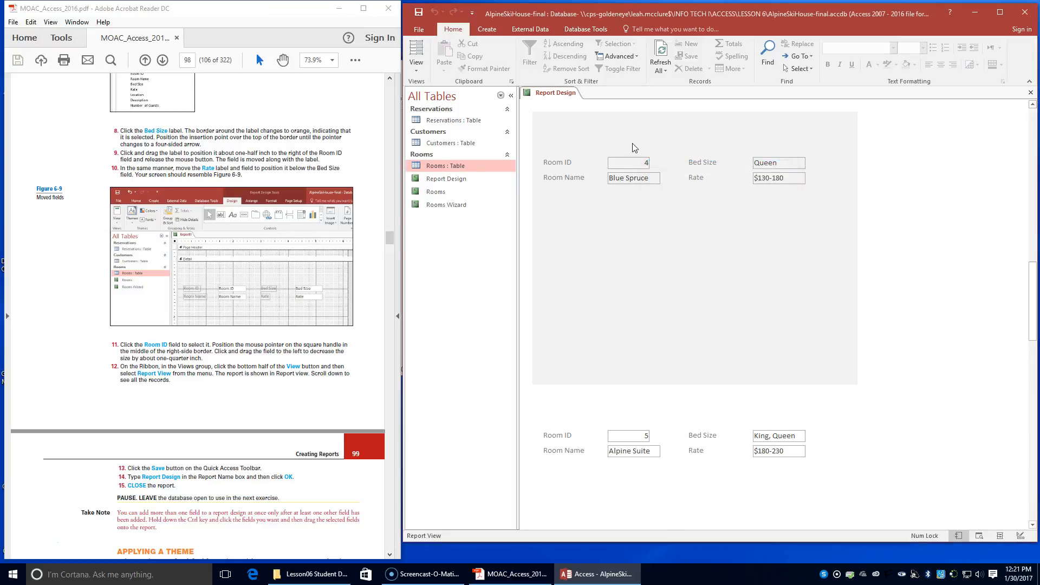
pyautogui.rightClick(564, 93)
pyautogui.click(583, 115)
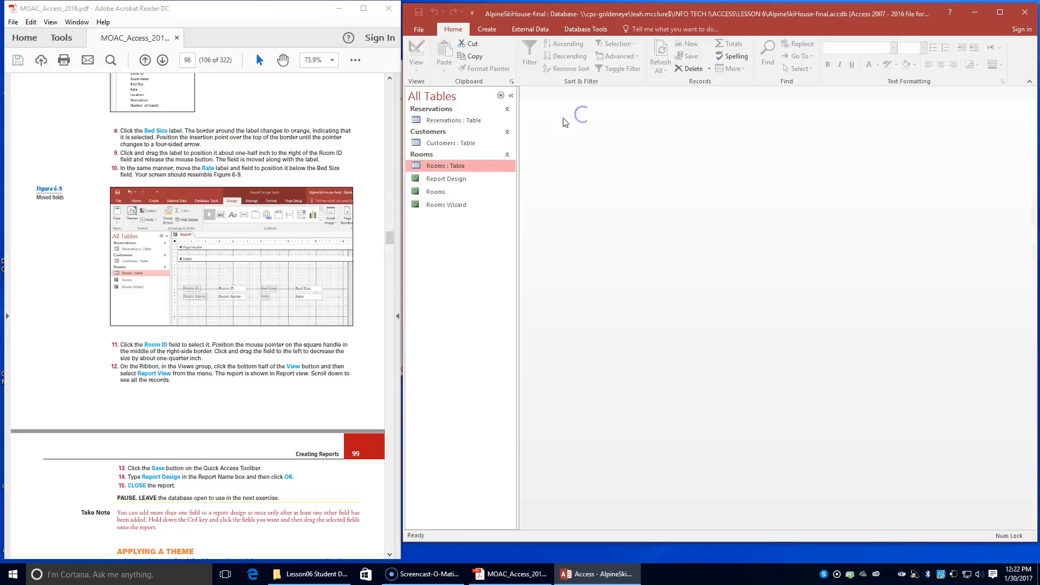
# Step: Open the Rooms report in Layout View, following the Apply a Theme exercise
pyautogui.scroll(-1, 225, 342)
pyautogui.scroll(-3, 225, 343)
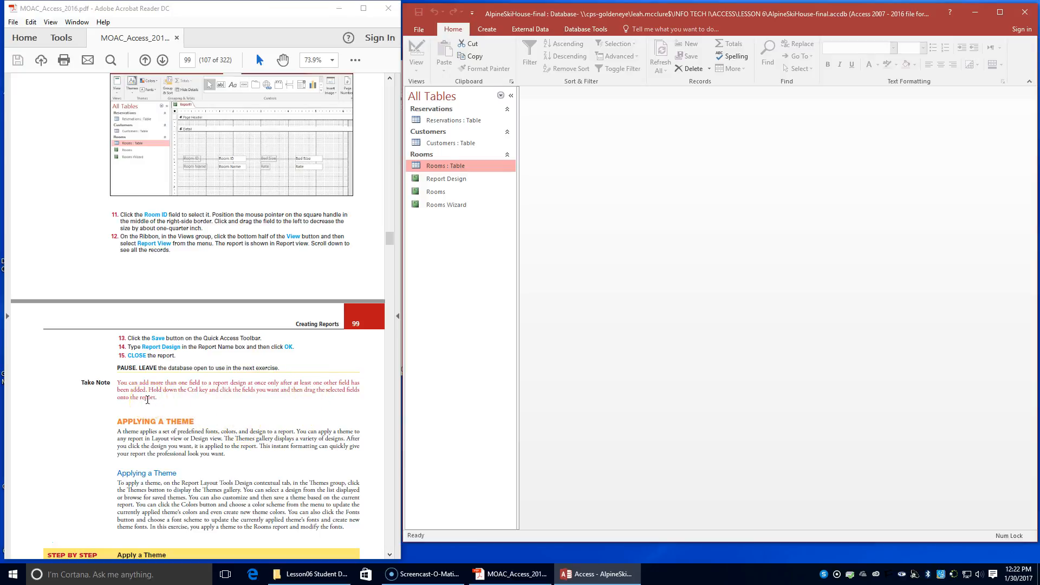
pyautogui.scroll(-4, 147, 400)
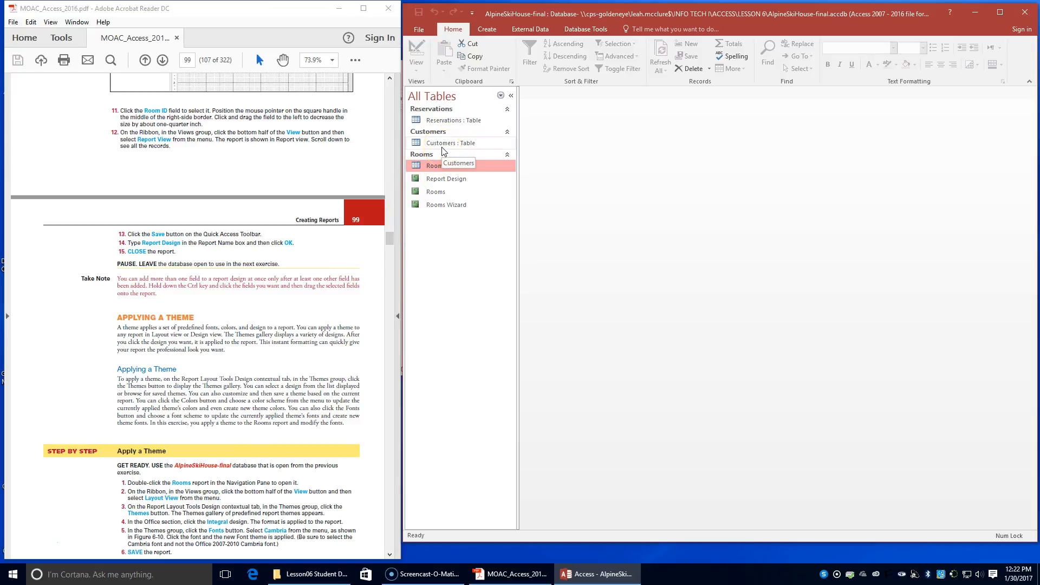
pyautogui.doubleClick(437, 194)
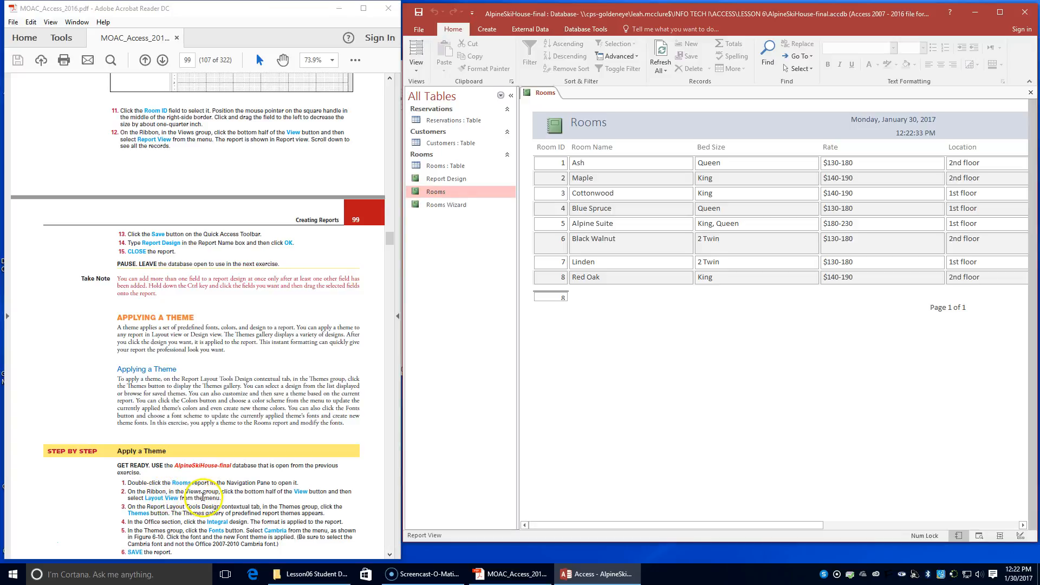
pyautogui.click(417, 69)
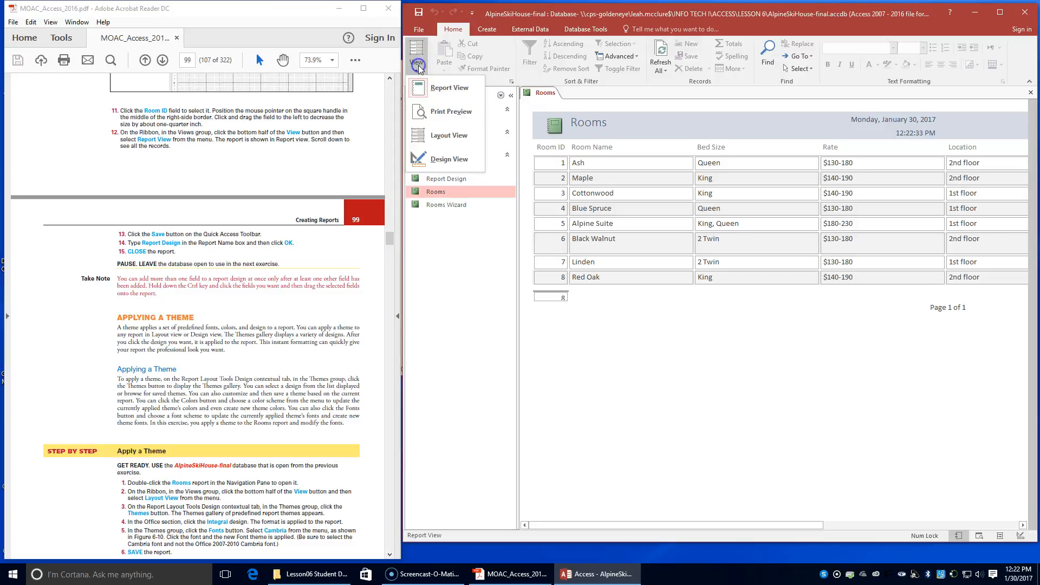
pyautogui.click(428, 136)
pyautogui.click(426, 193)
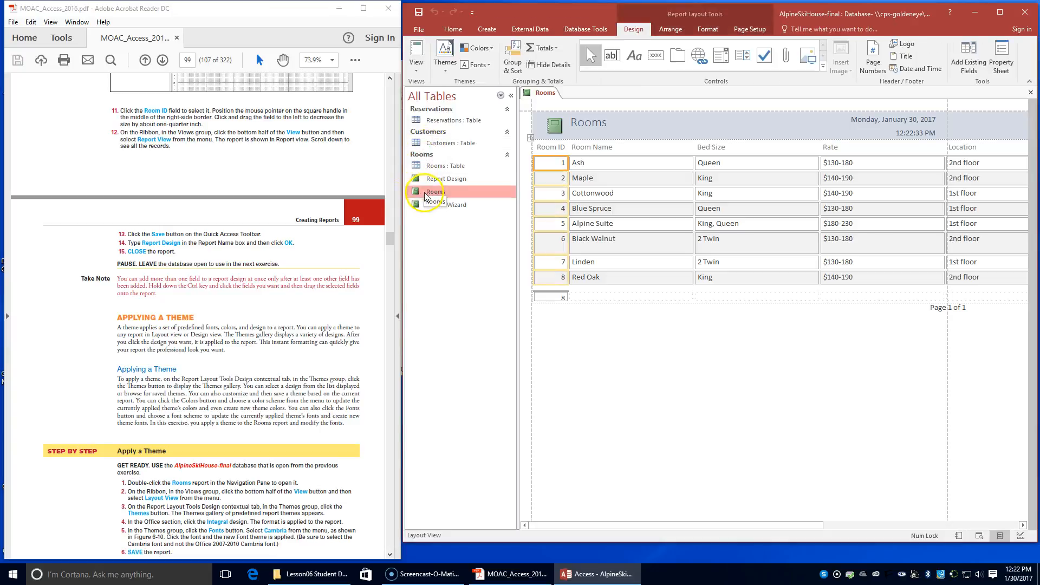
# Step: Apply the Integral theme from the Office section to the Rooms report
pyautogui.scroll(-1, 295, 384)
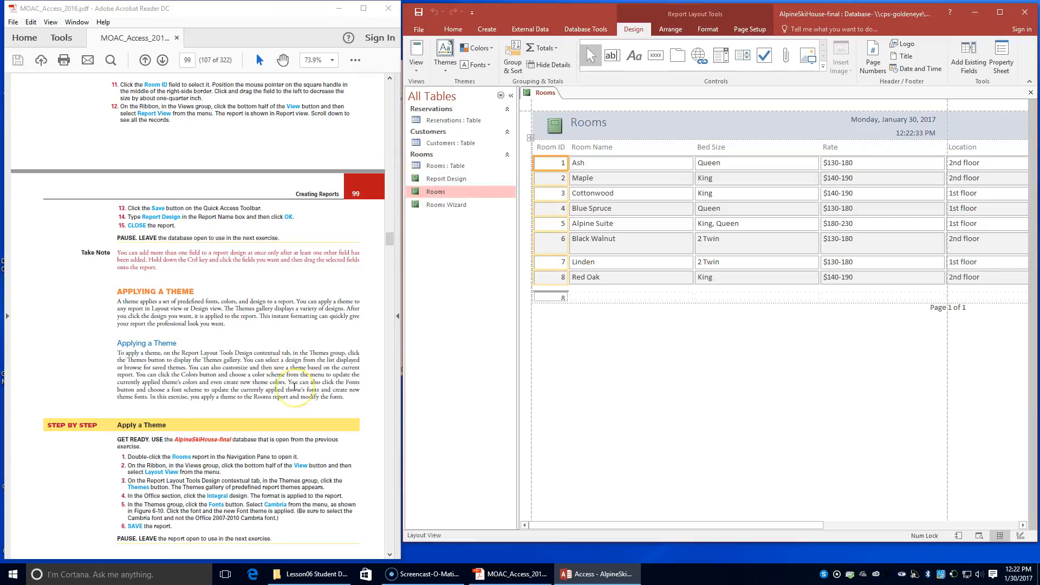
pyautogui.scroll(-2, 294, 387)
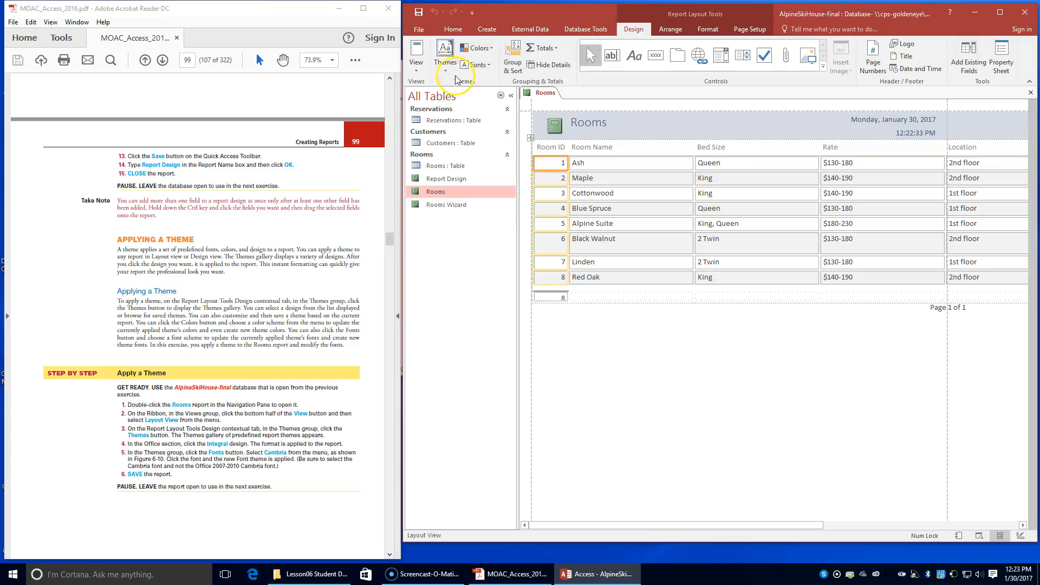
pyautogui.click(440, 64)
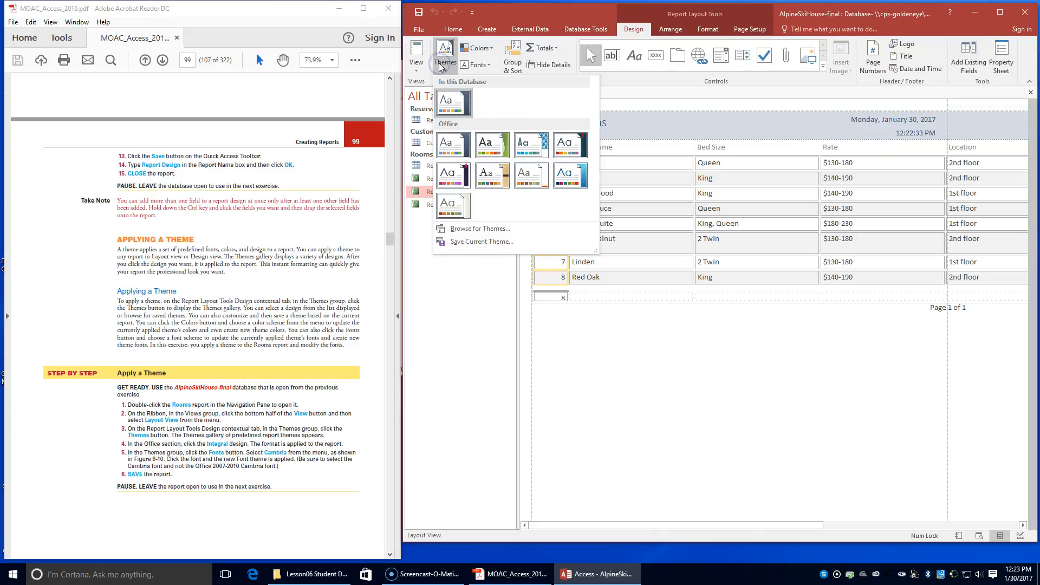
pyautogui.click(540, 147)
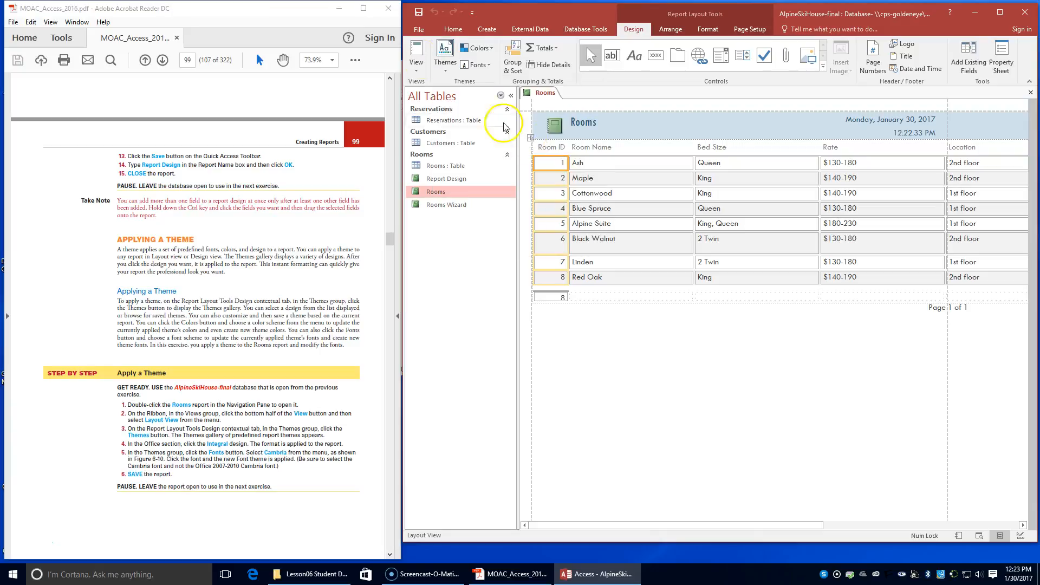
pyautogui.click(443, 69)
pyautogui.click(530, 136)
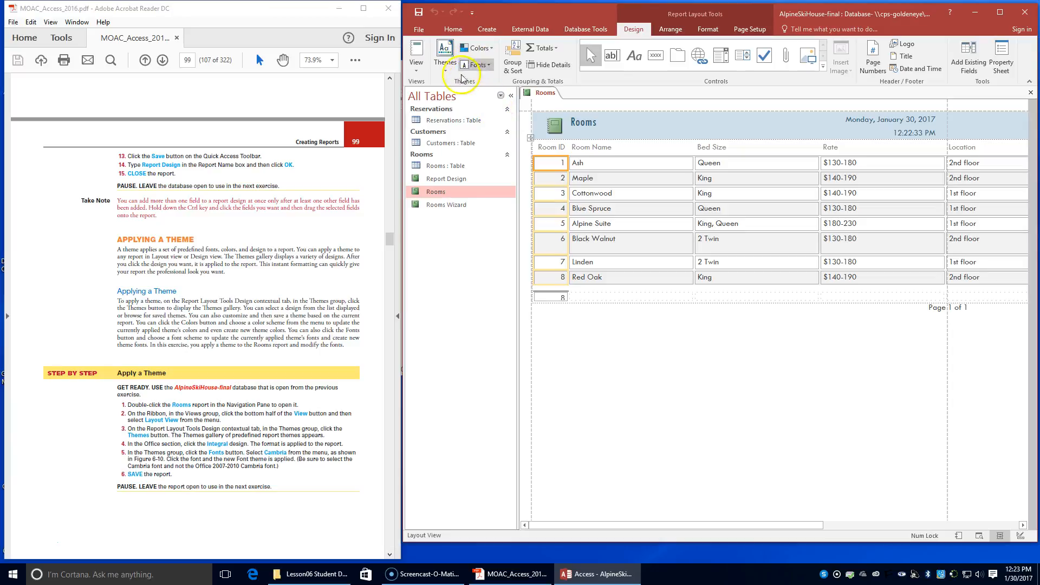
# Step: Set the Rooms report's theme fonts to the Cambria set
pyautogui.click(488, 67)
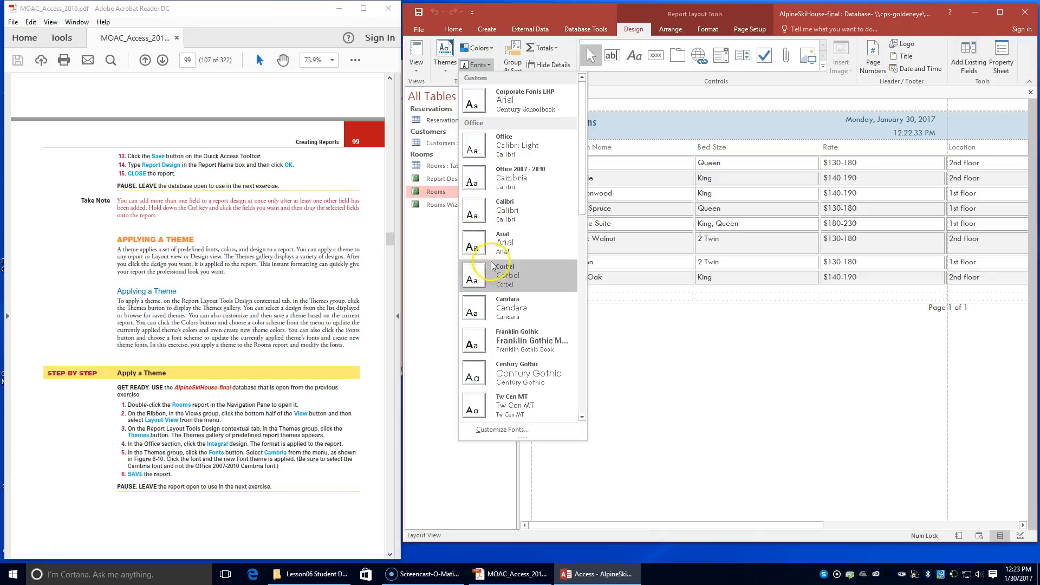
pyautogui.scroll(-1, 494, 282)
pyautogui.scroll(-4, 494, 282)
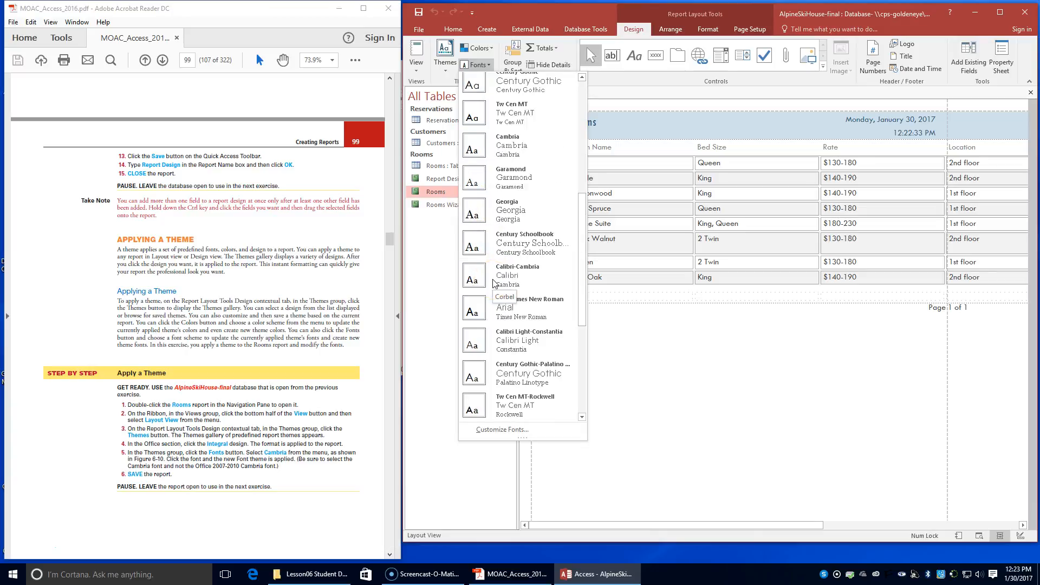
pyautogui.scroll(-1, 494, 282)
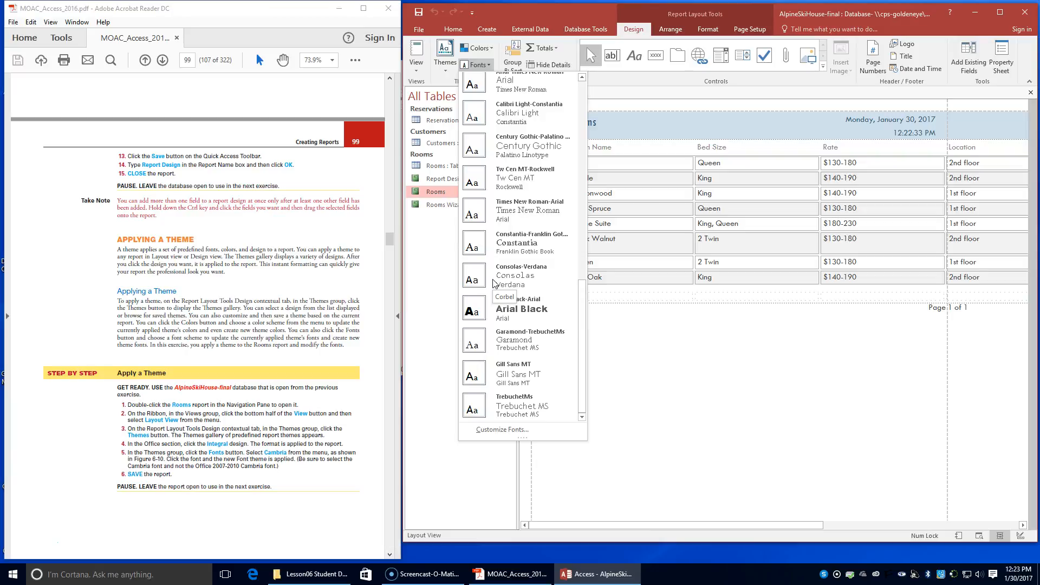
pyautogui.scroll(3, 493, 271)
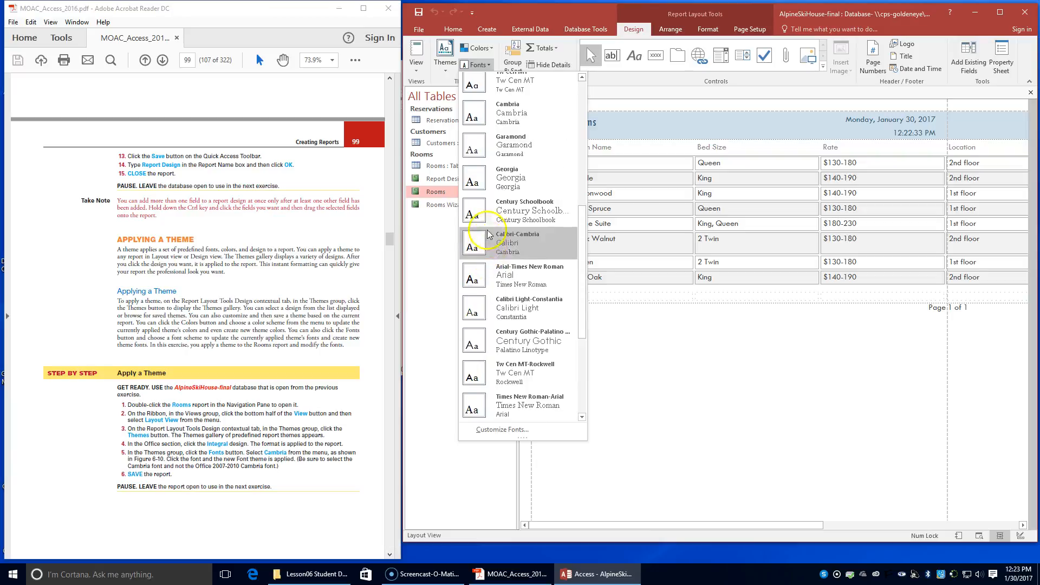
pyautogui.click(516, 108)
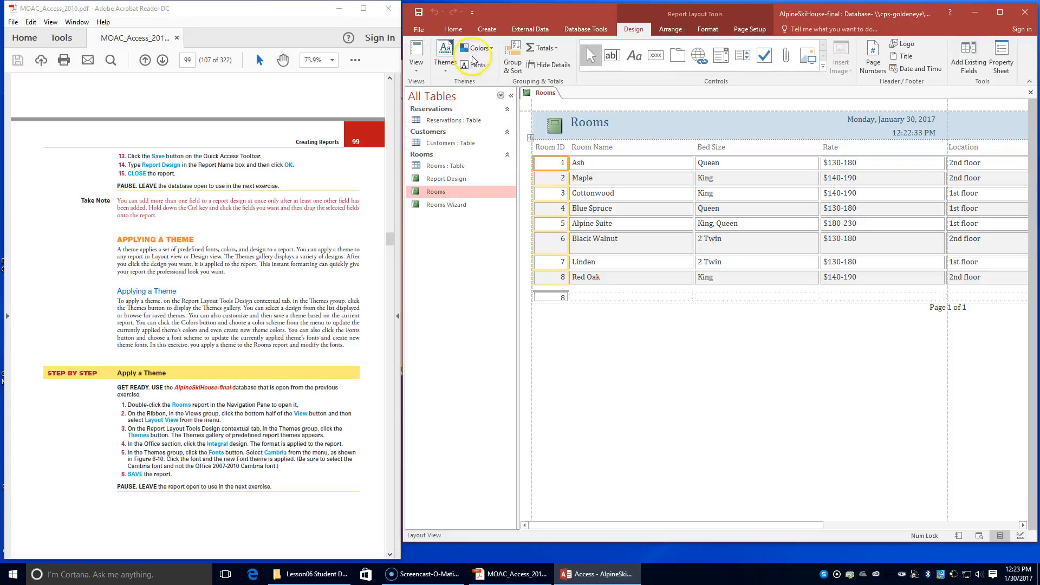
# Step: Reapply the Cambria theme font set to the Rooms report, not the Office 2007-2010 set
pyautogui.click(487, 65)
pyautogui.scroll(-6, 525, 215)
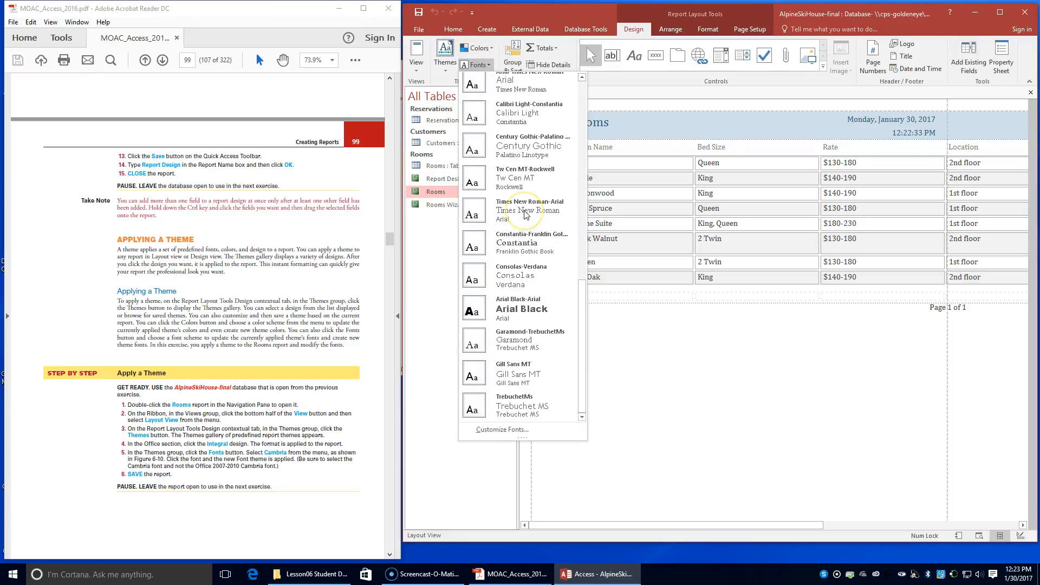
pyautogui.scroll(6, 525, 215)
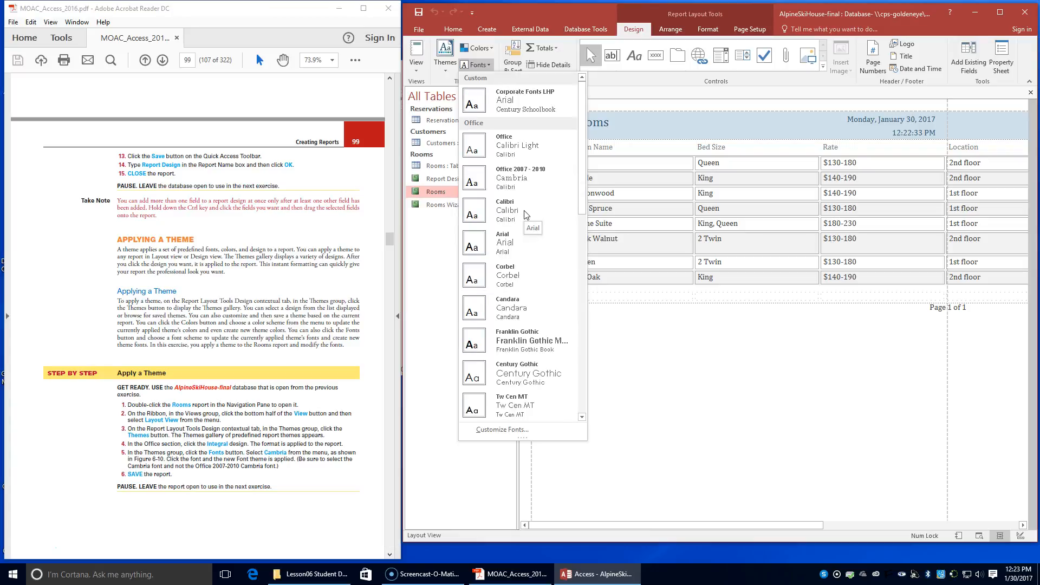
pyautogui.scroll(-5, 524, 215)
pyautogui.click(479, 336)
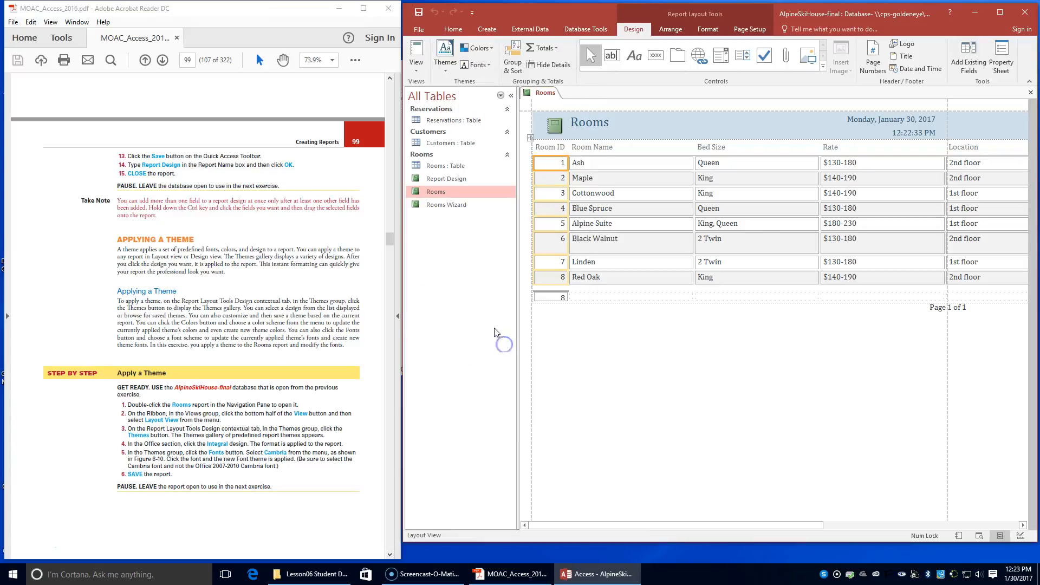
# Step: Save the Rooms report with its applied theme and fonts
pyautogui.click(418, 11)
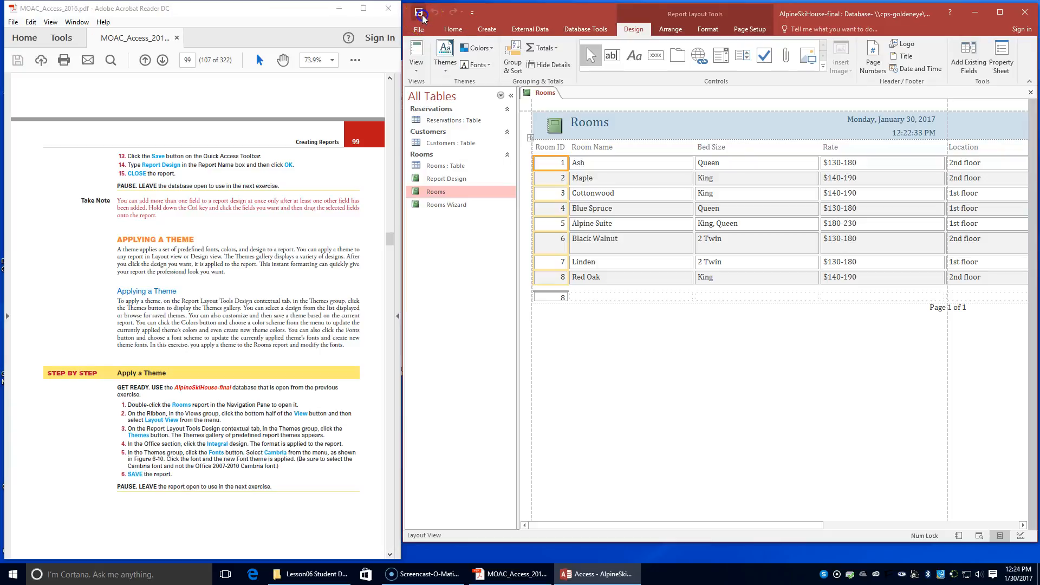
pyautogui.rightClick(541, 96)
pyautogui.click(548, 102)
# Step: Go to the Group and Sort Data within a Report exercise and set the Rooms report to Layout View
pyautogui.scroll(-5, 287, 321)
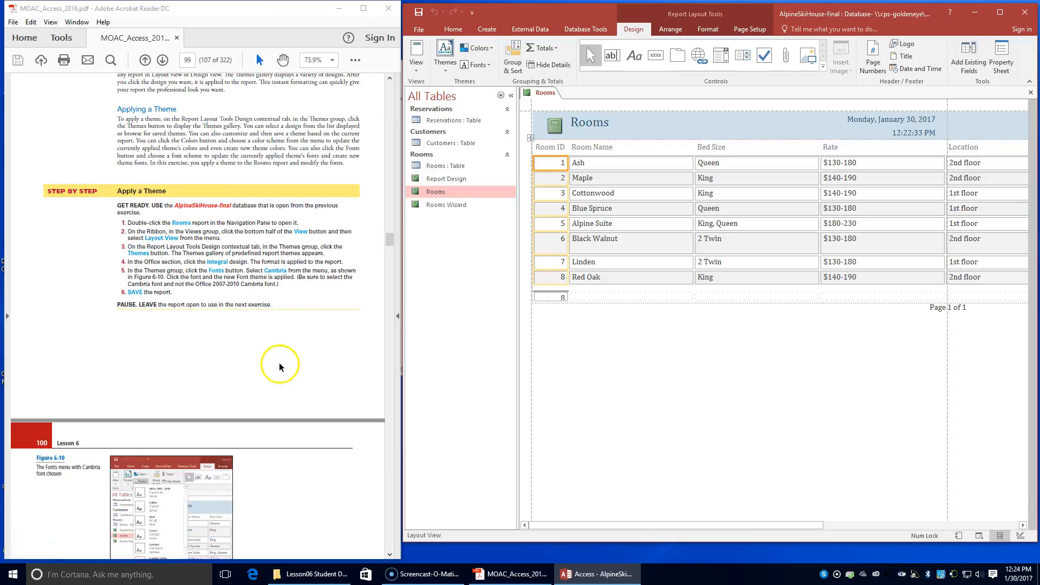
pyautogui.scroll(-7, 280, 366)
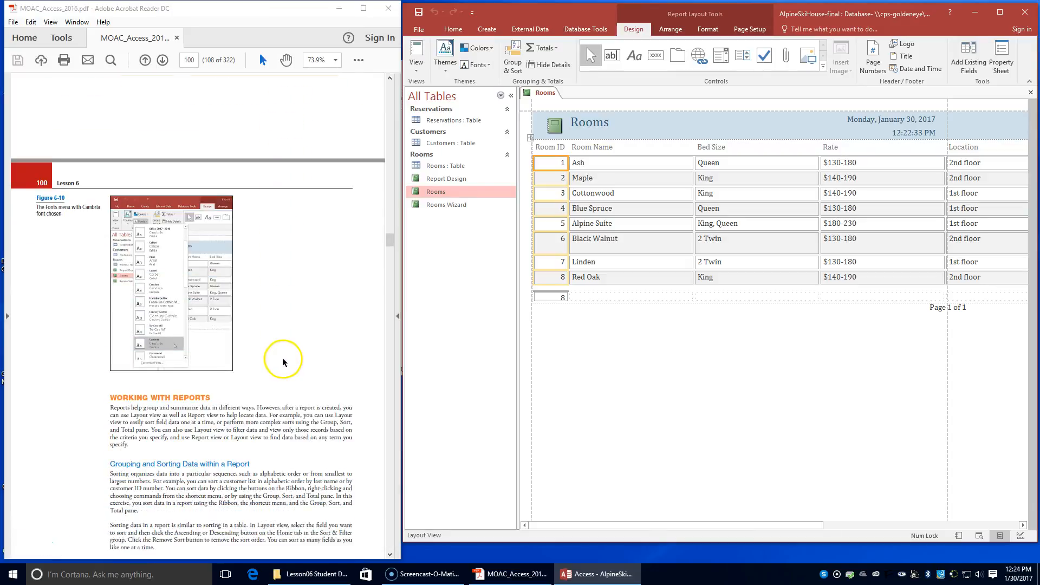
pyautogui.scroll(-5, 282, 358)
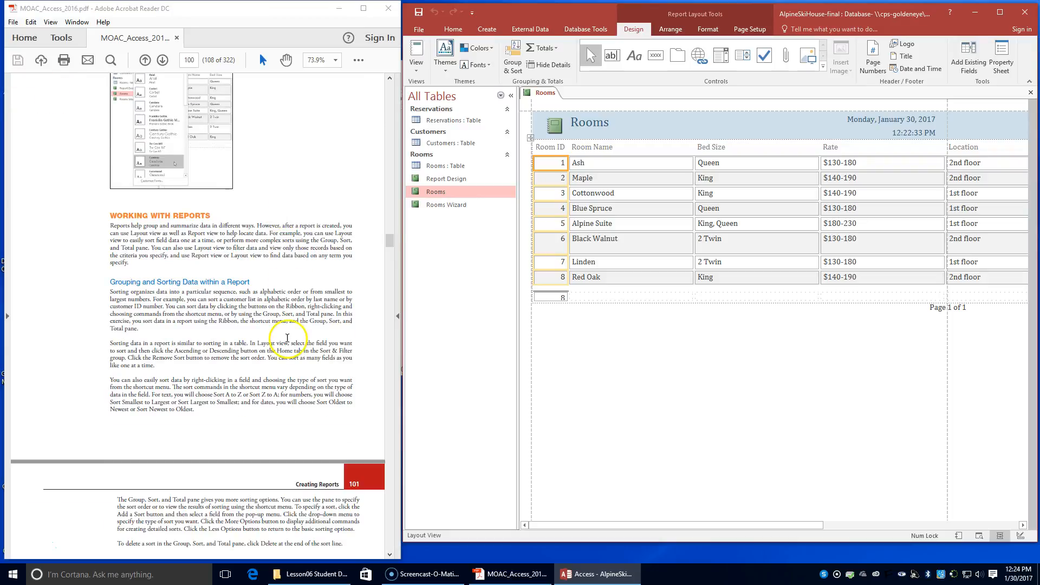
pyautogui.scroll(-2, 287, 337)
pyautogui.scroll(-2, 287, 337)
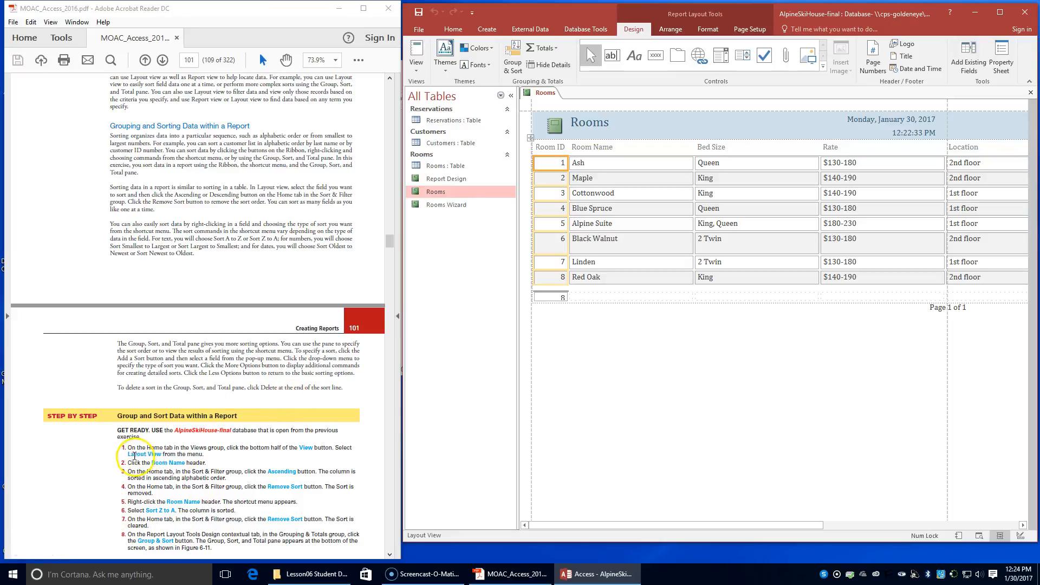
pyautogui.click(421, 70)
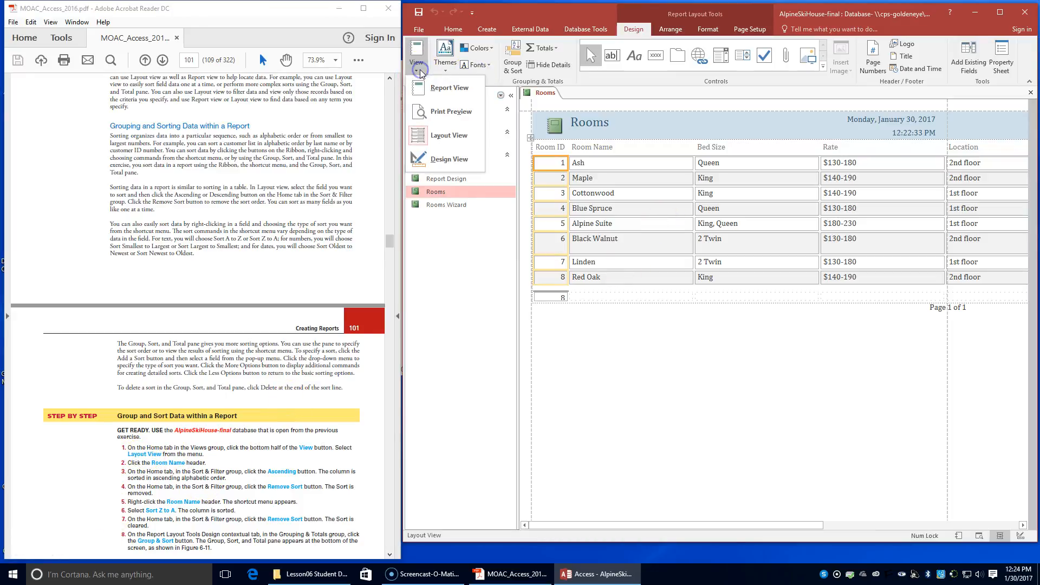
pyautogui.click(428, 136)
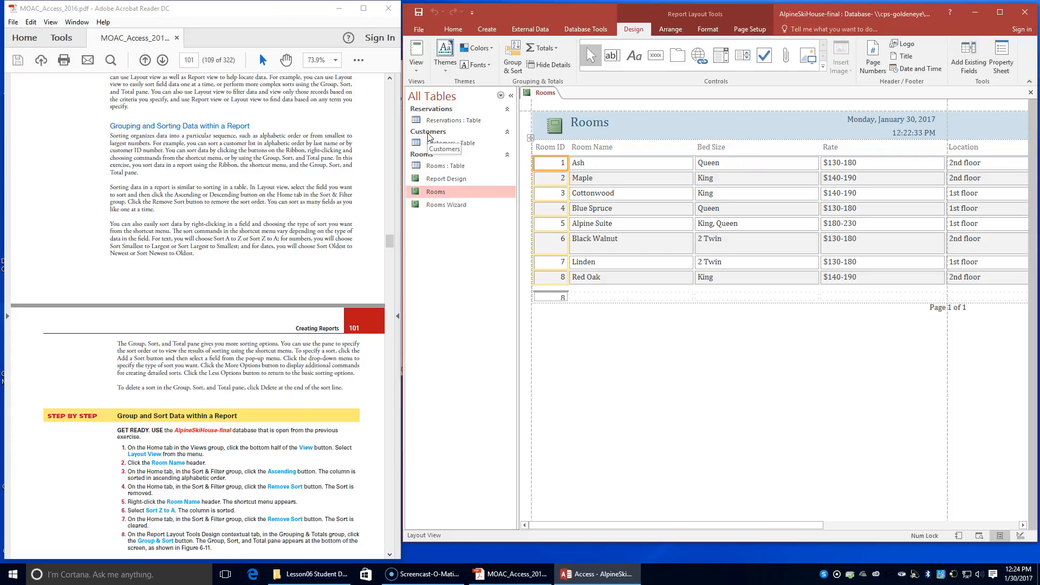
# Step: Sort the Rooms report by Room Name in ascending order, and remove that sort
pyautogui.click(598, 147)
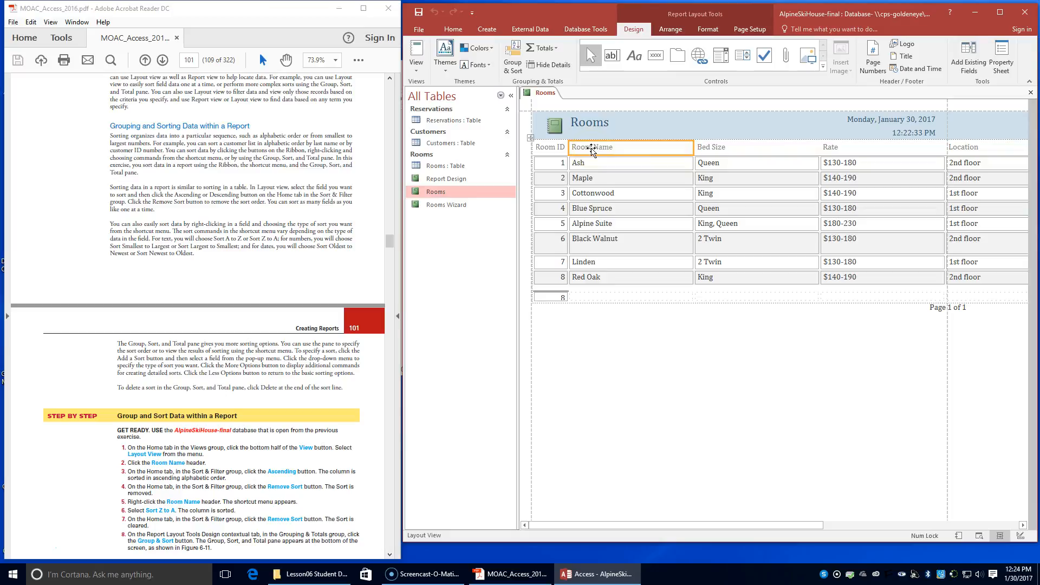
pyautogui.click(453, 30)
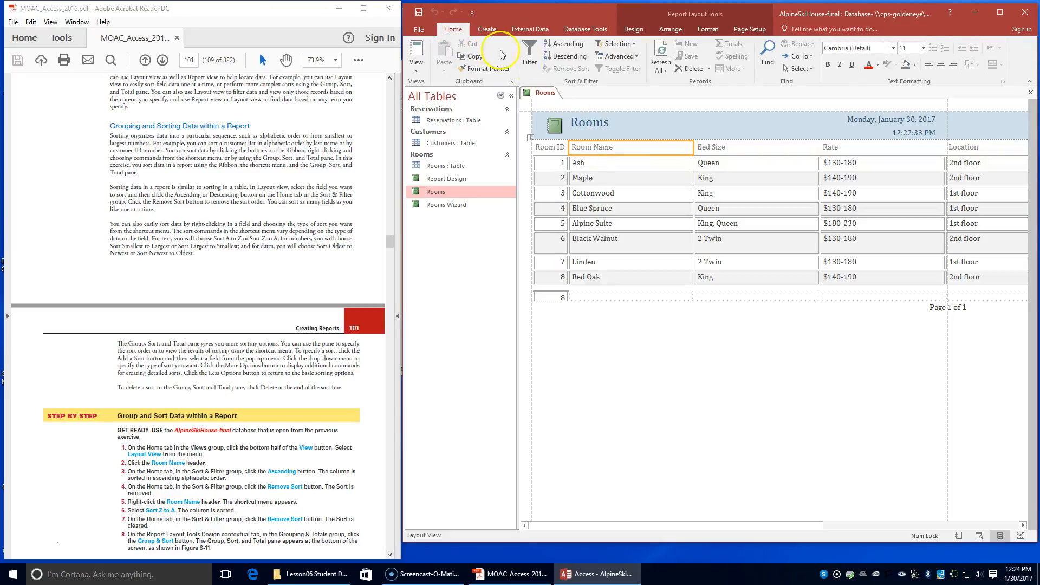
pyautogui.click(573, 47)
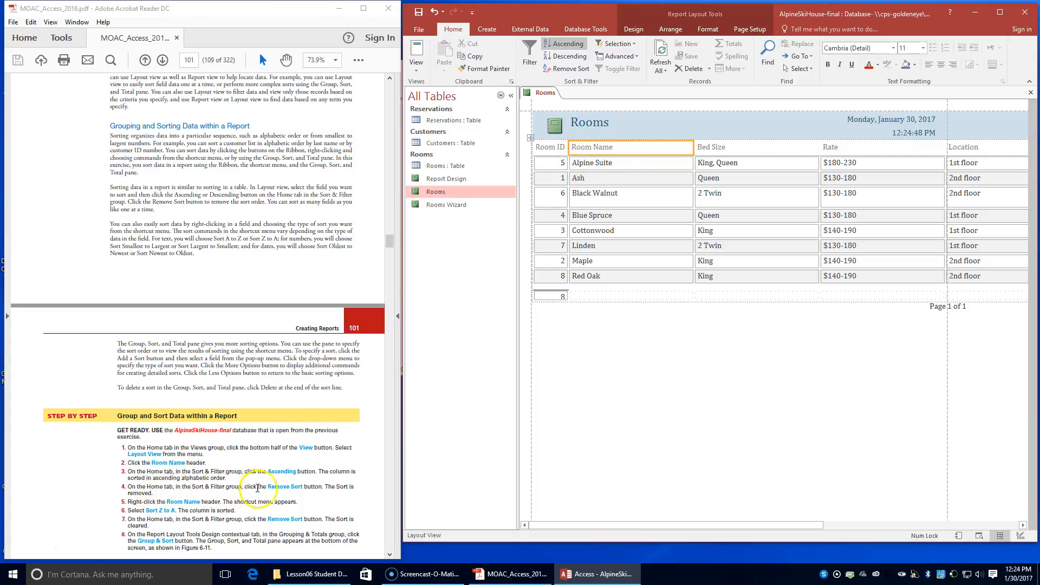
pyautogui.click(571, 71)
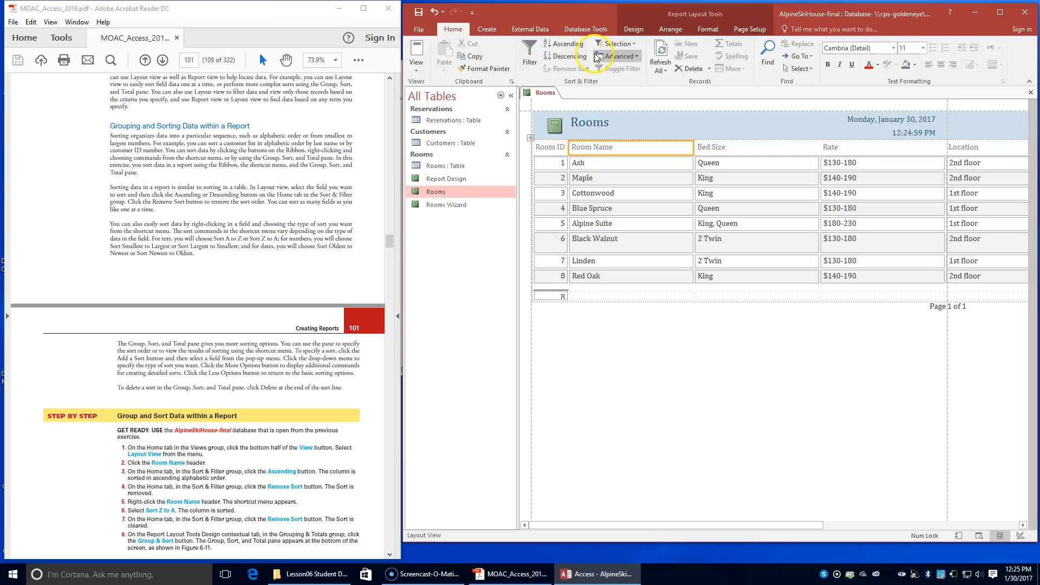
# Step: Sort the Room Name column from Z to A, and clear that sort
pyautogui.rightClick(604, 152)
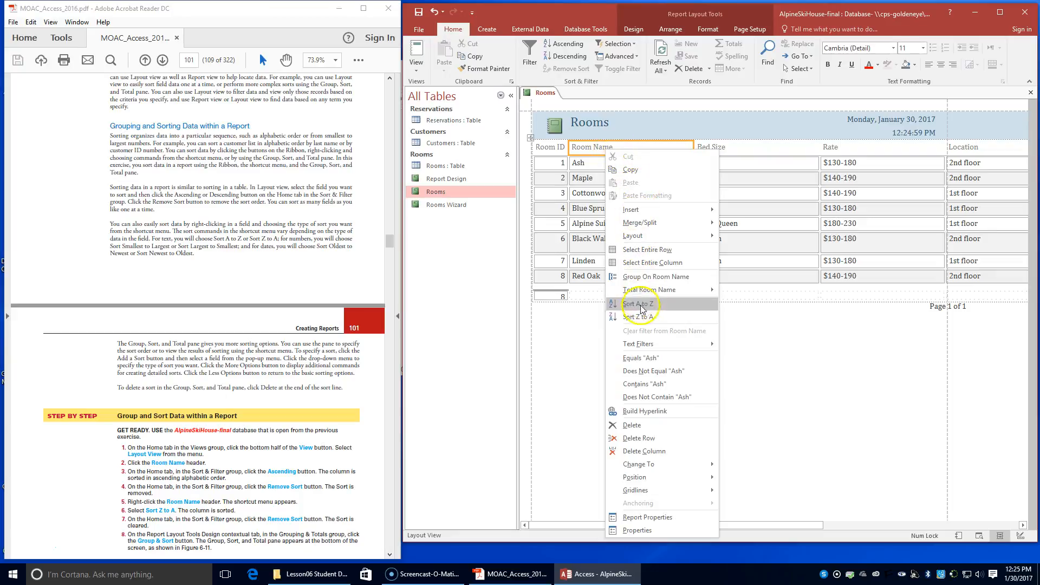
pyautogui.click(643, 321)
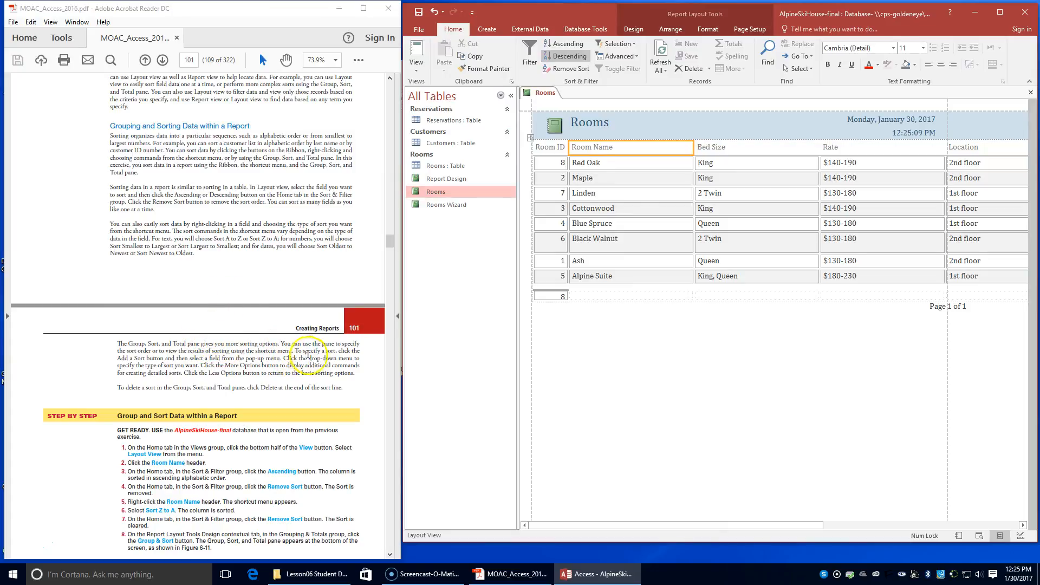
pyautogui.click(560, 69)
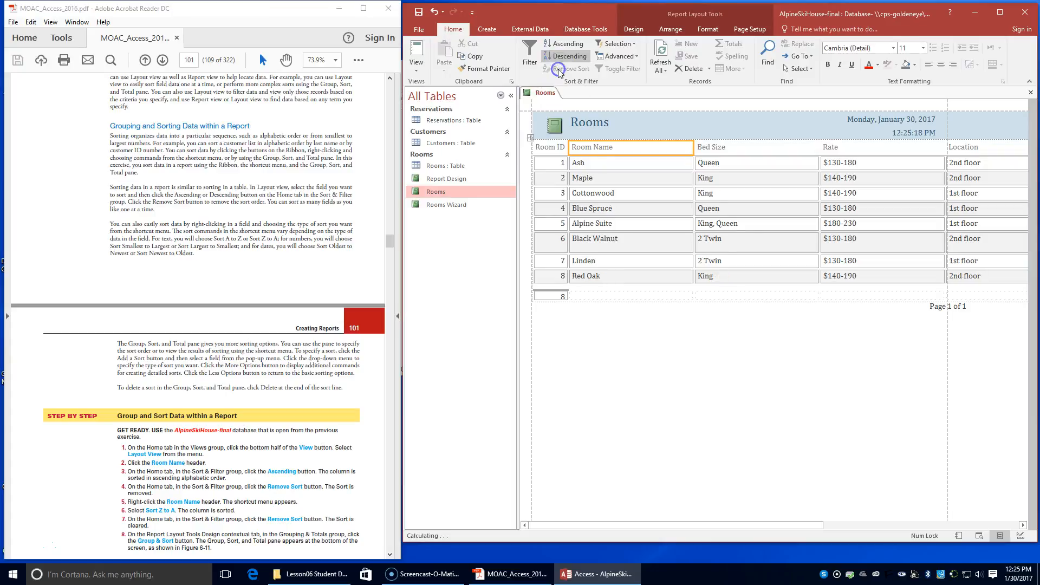
# Step: Show the Group, Sort, and Total pane and add a sort by Room Name with Z on top
pyautogui.scroll(-4, 201, 286)
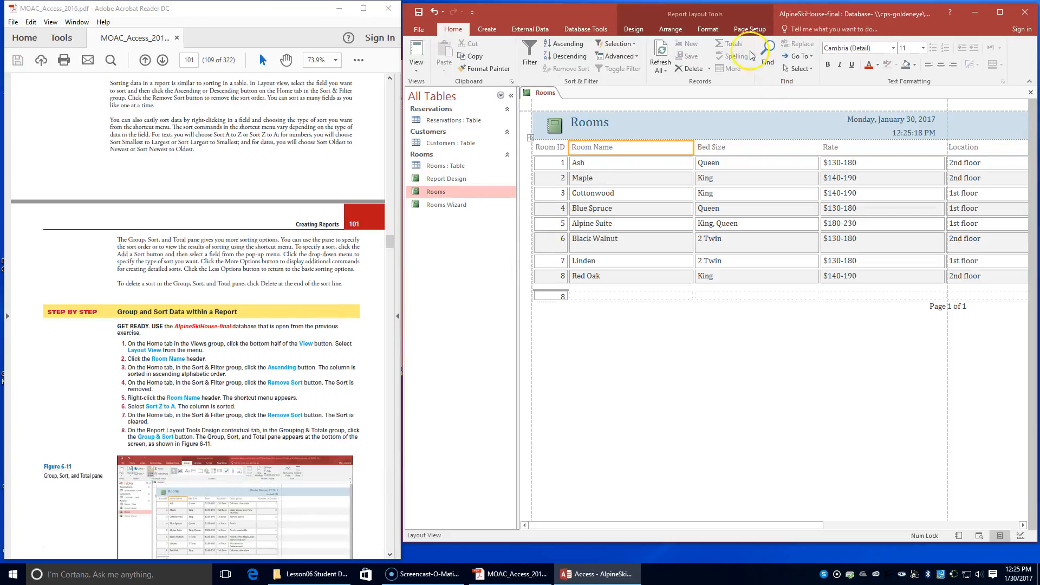
pyautogui.click(639, 29)
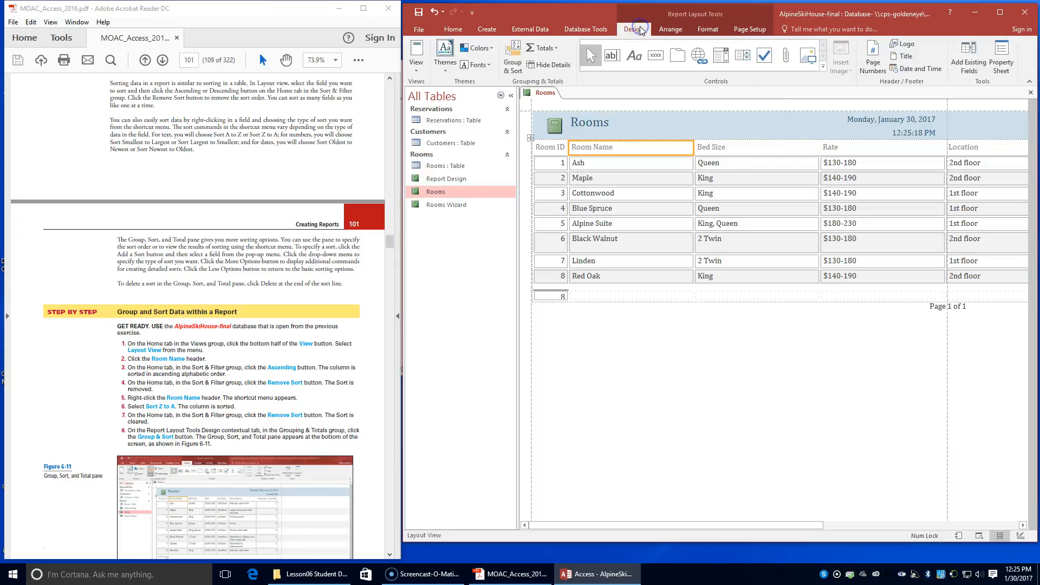
pyautogui.click(516, 67)
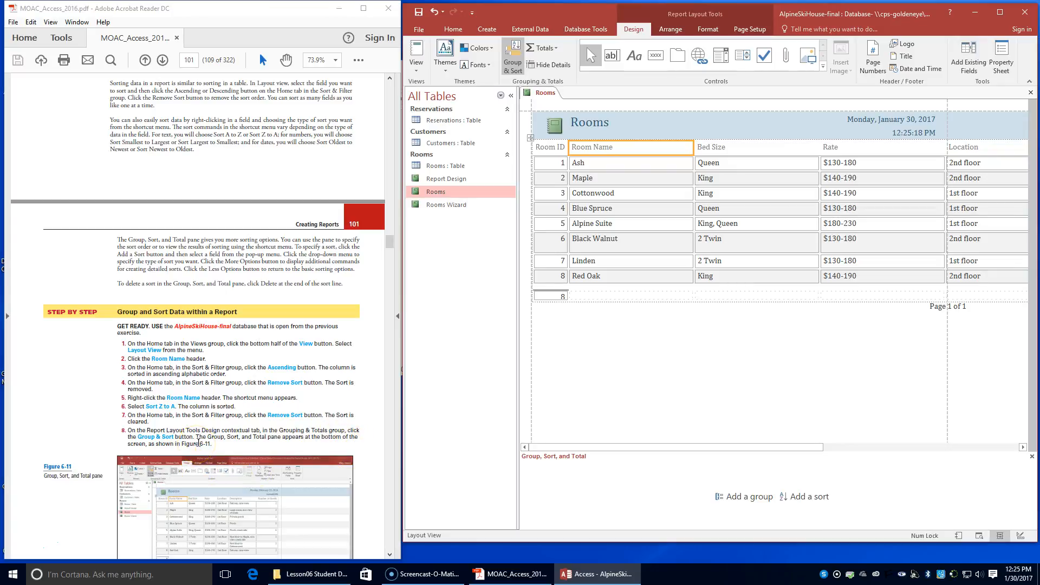
pyautogui.scroll(-5, 290, 414)
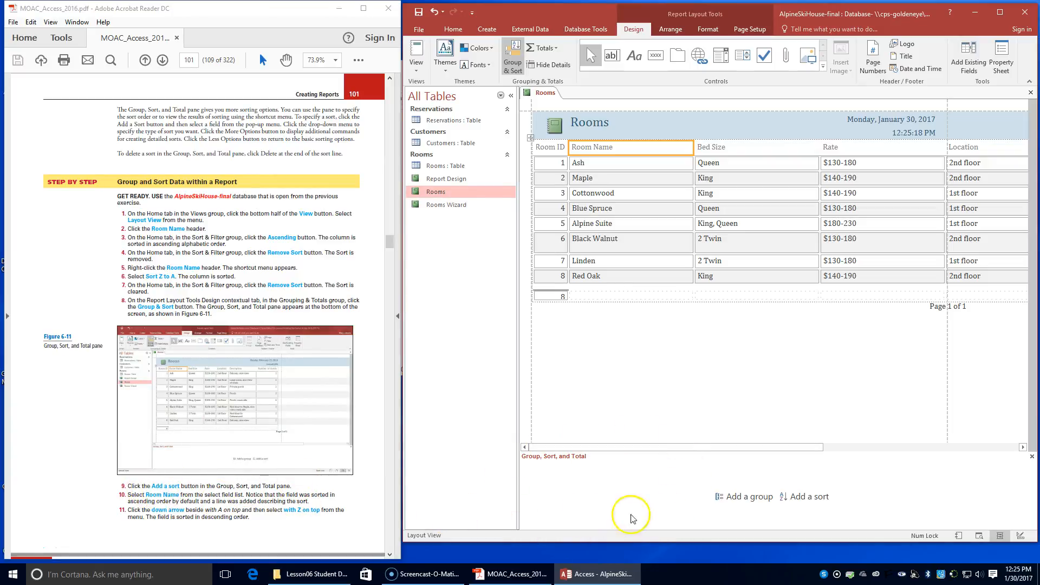
pyautogui.click(798, 498)
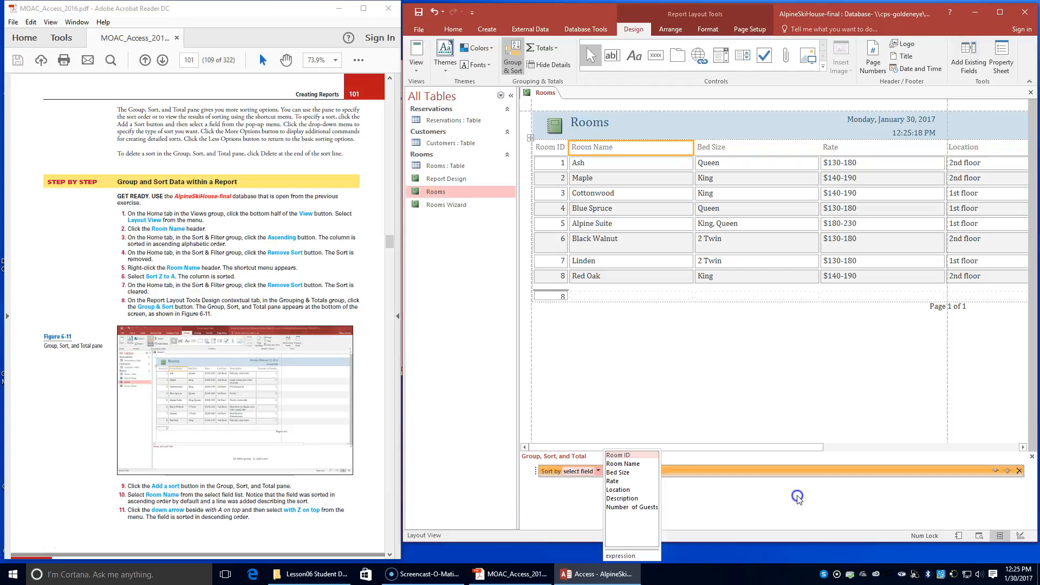
pyautogui.click(631, 465)
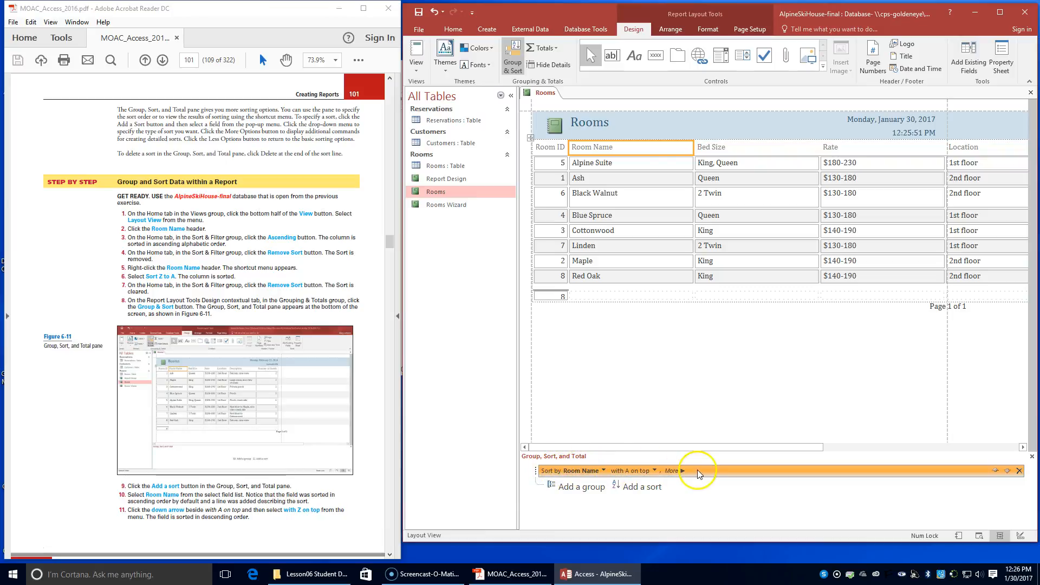
pyautogui.click(656, 471)
pyautogui.click(645, 489)
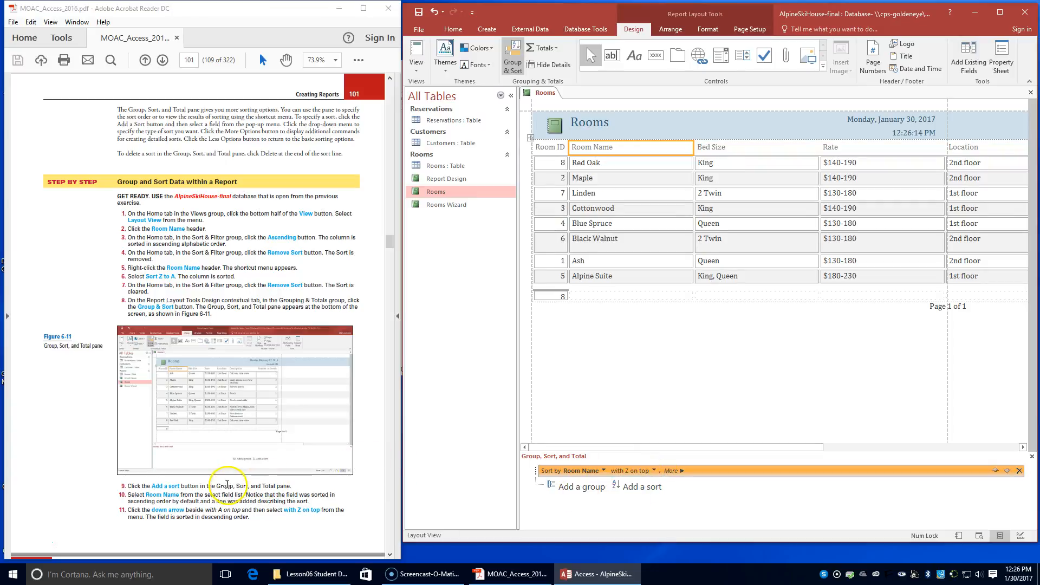
# Step: Expand the additional options of the Room Name sort, and delete the sort
pyautogui.scroll(-3, 230, 488)
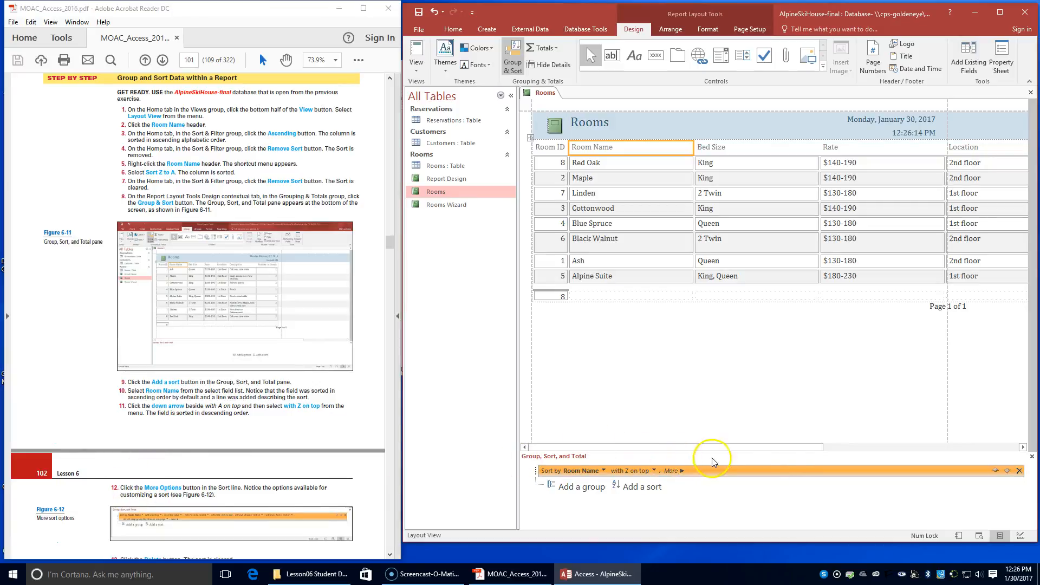
pyautogui.click(684, 472)
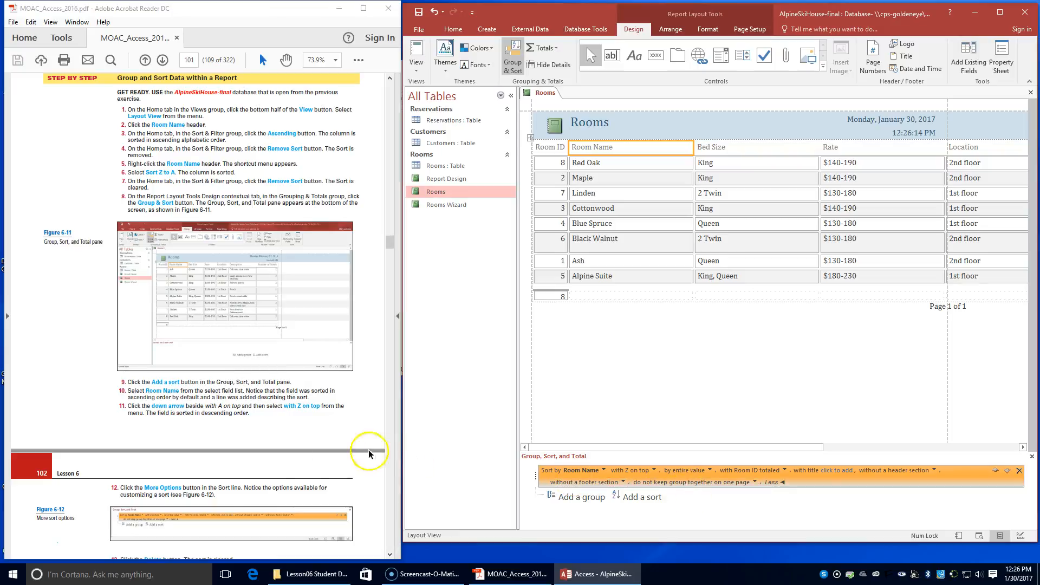
pyautogui.scroll(-1, 200, 524)
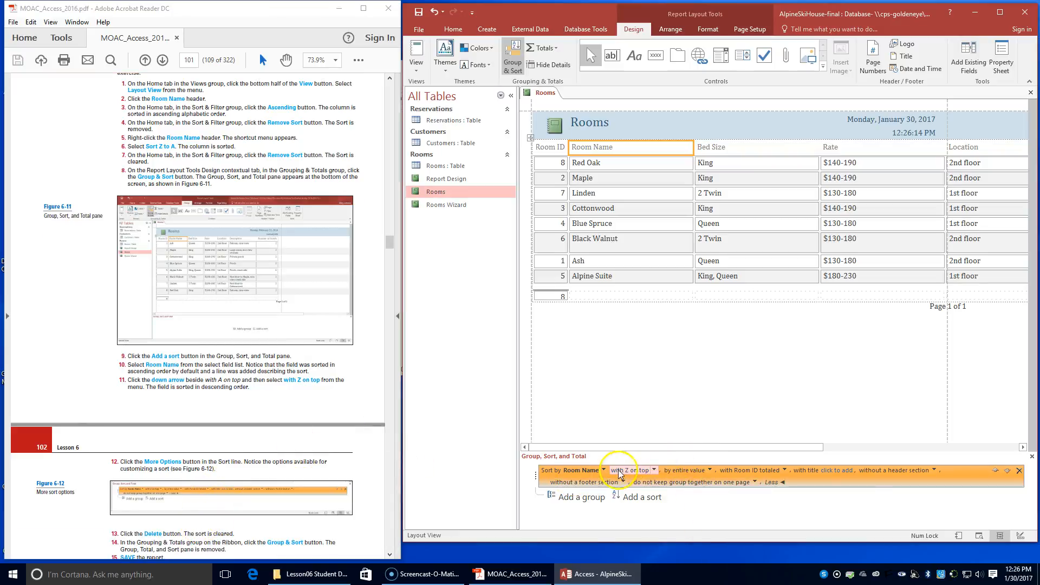
pyautogui.scroll(-2, 303, 495)
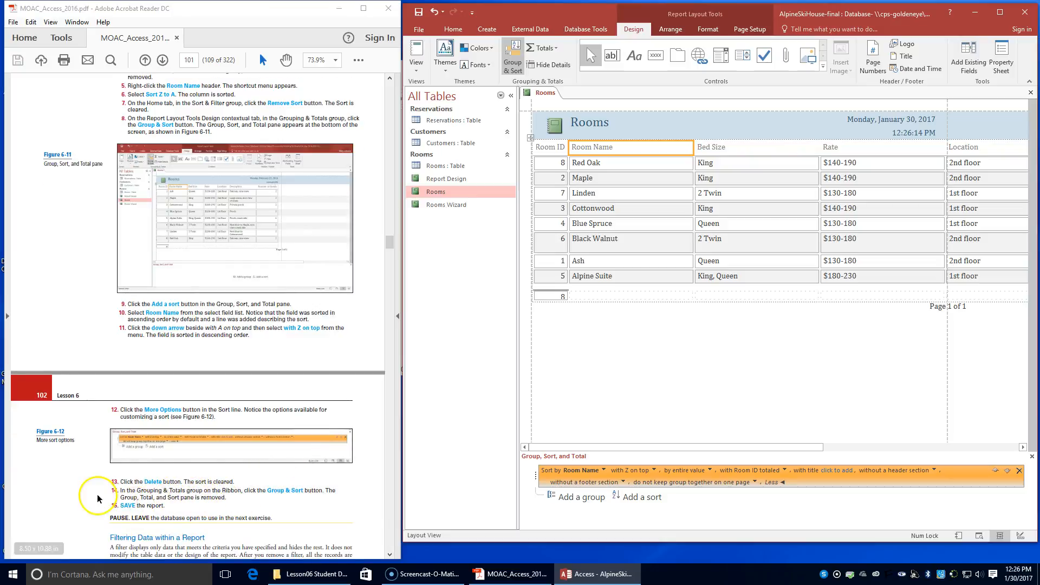
pyautogui.click(1019, 470)
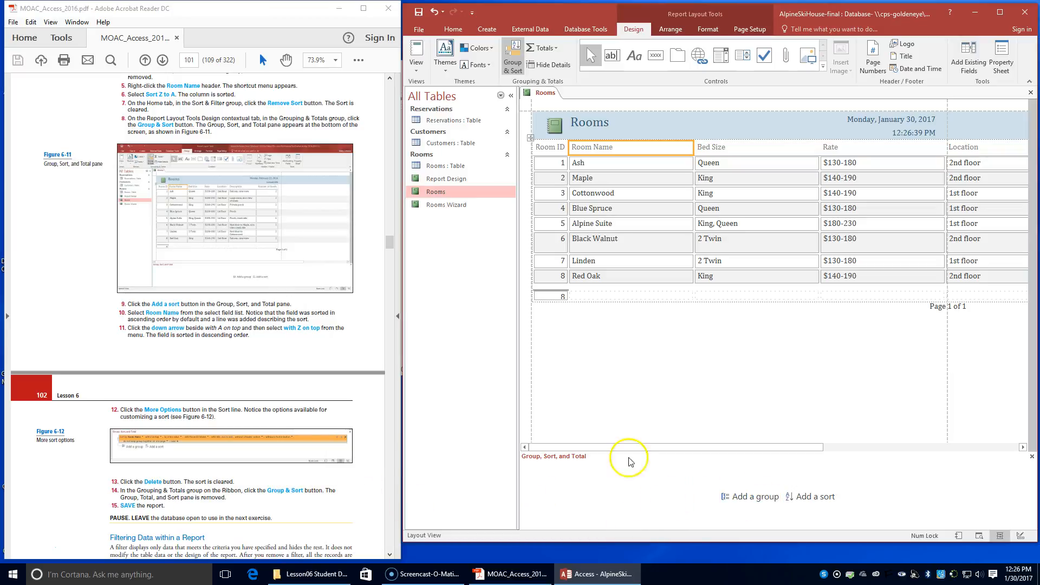
# Step: Hide the Group, Sort, and Total pane and save the Rooms report
pyautogui.click(515, 65)
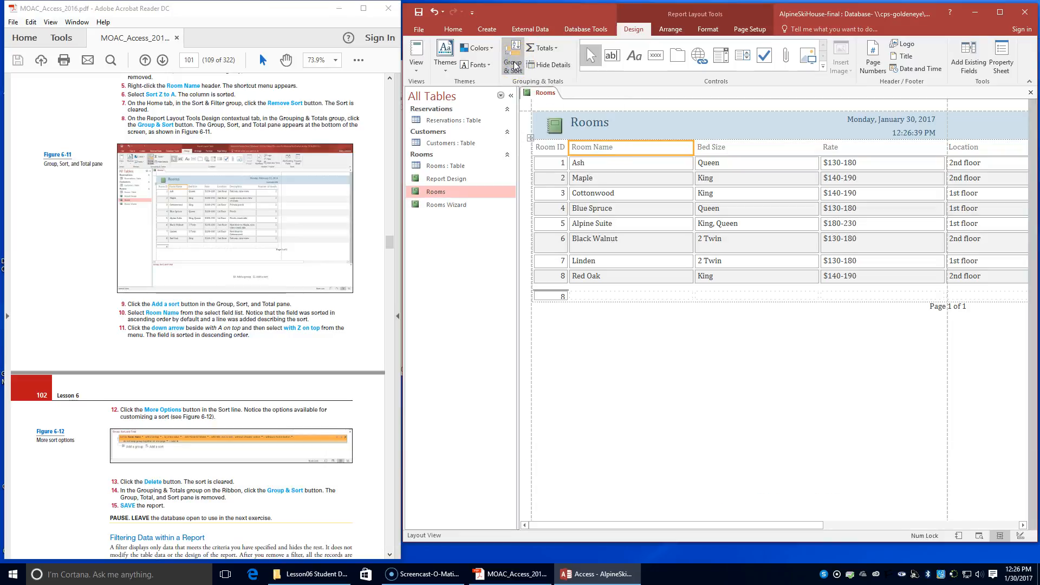
pyautogui.click(547, 96)
pyautogui.rightClick(549, 102)
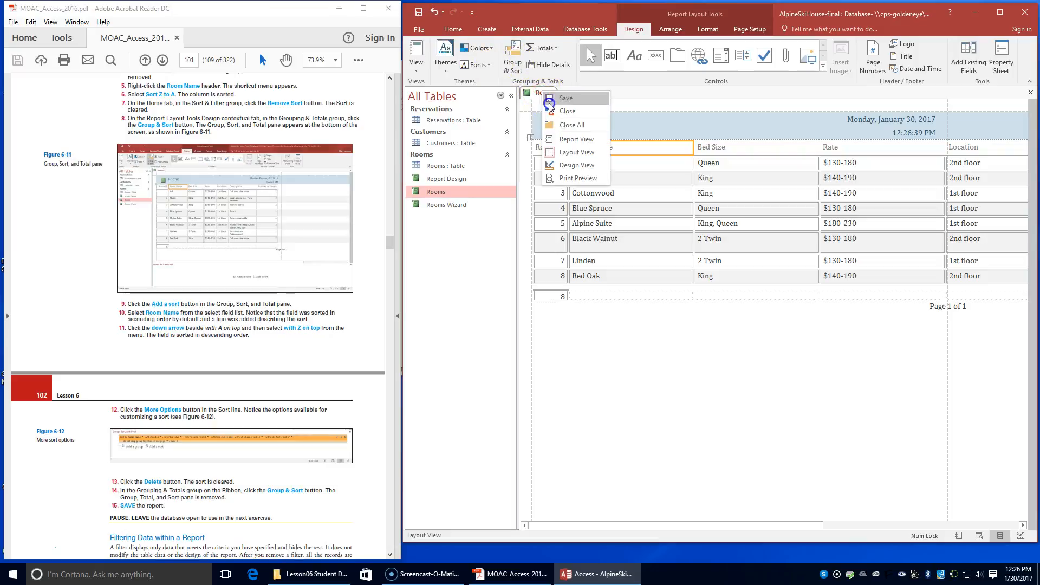
pyautogui.click(549, 101)
# Step: Read the Filtering Data within a Report section and the opening instructions of its step-by-step exercise in the textbook PDF
pyautogui.scroll(-3, 281, 458)
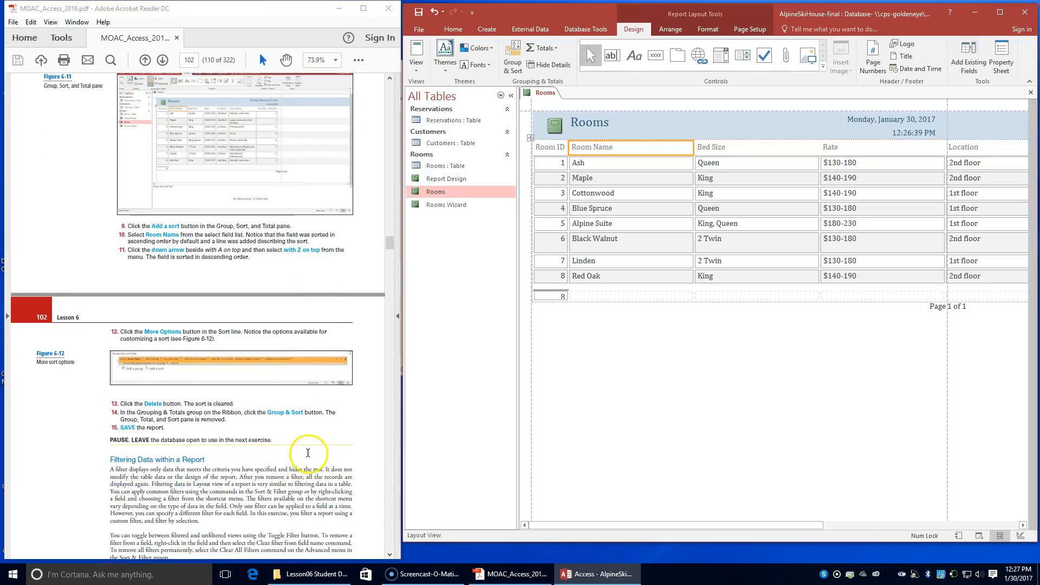
pyautogui.scroll(-4, 308, 453)
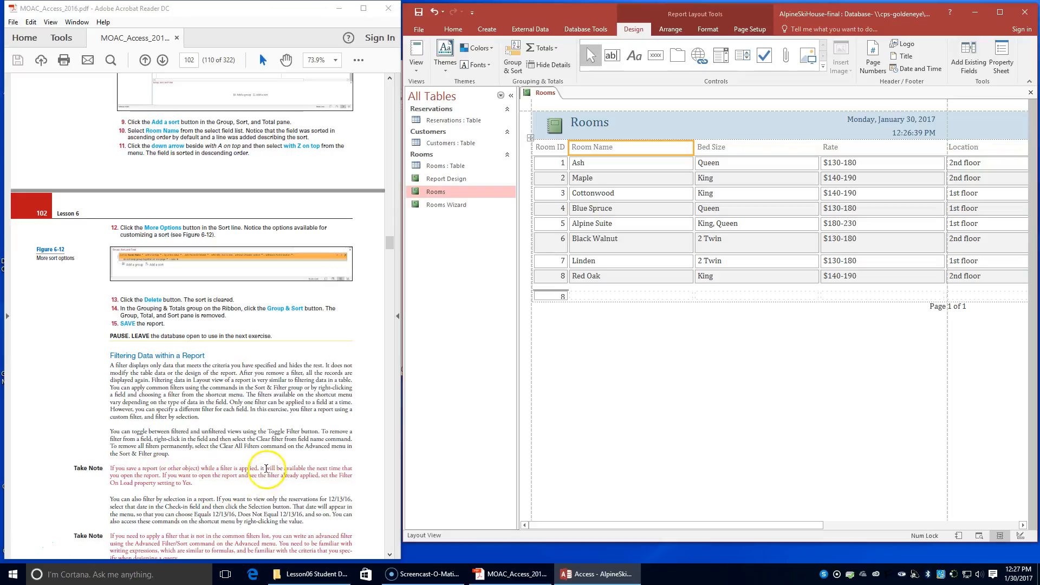
pyautogui.scroll(-1, 314, 506)
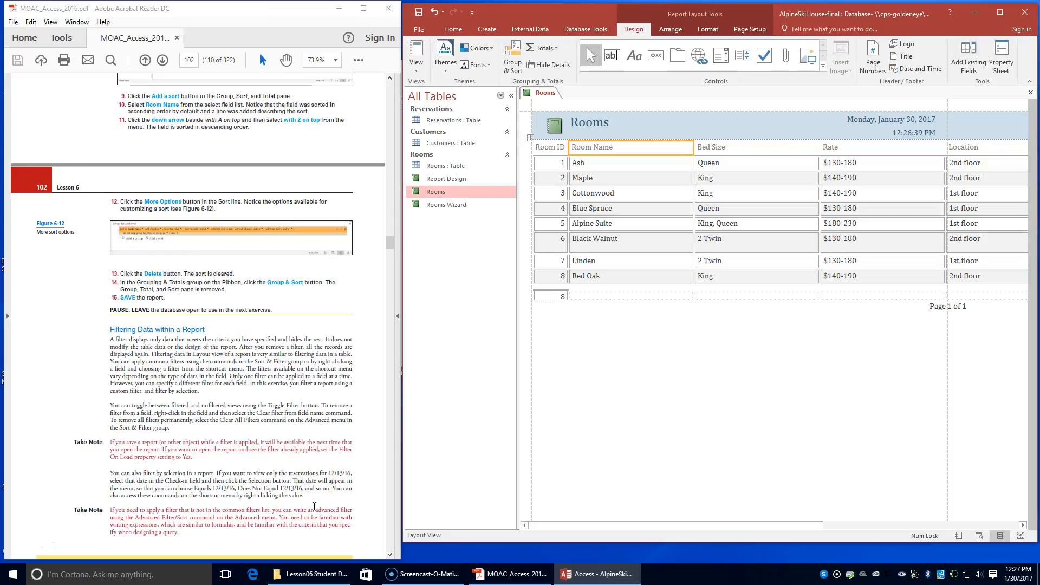
pyautogui.scroll(-1, 314, 506)
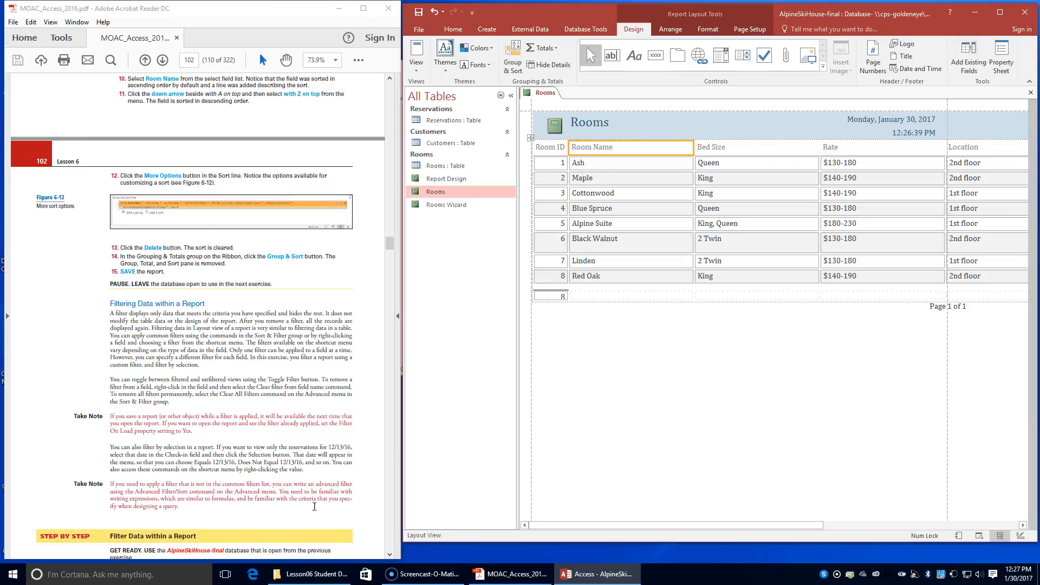
pyautogui.scroll(-1, 314, 507)
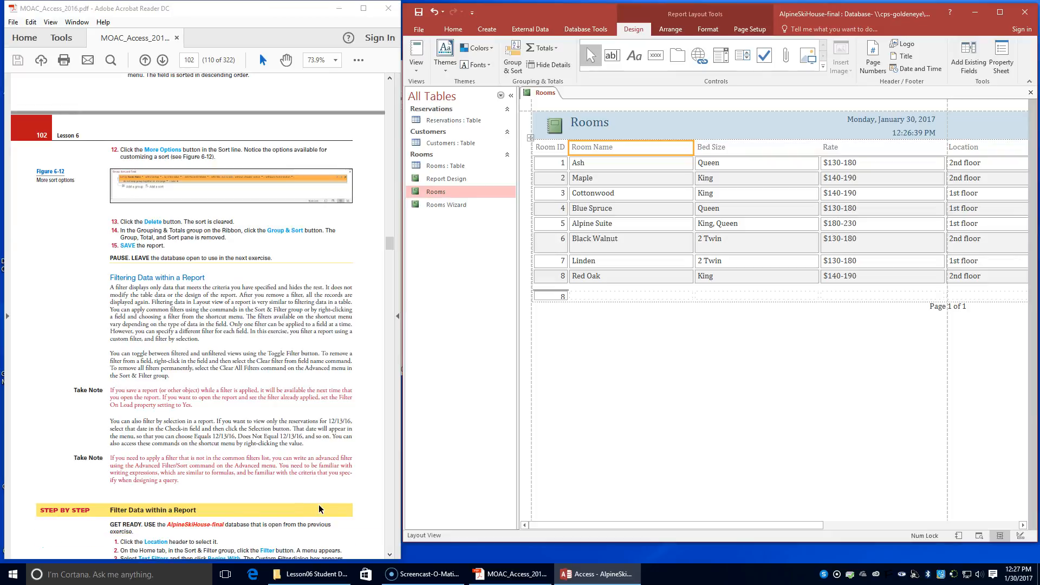
pyautogui.scroll(-3, 319, 505)
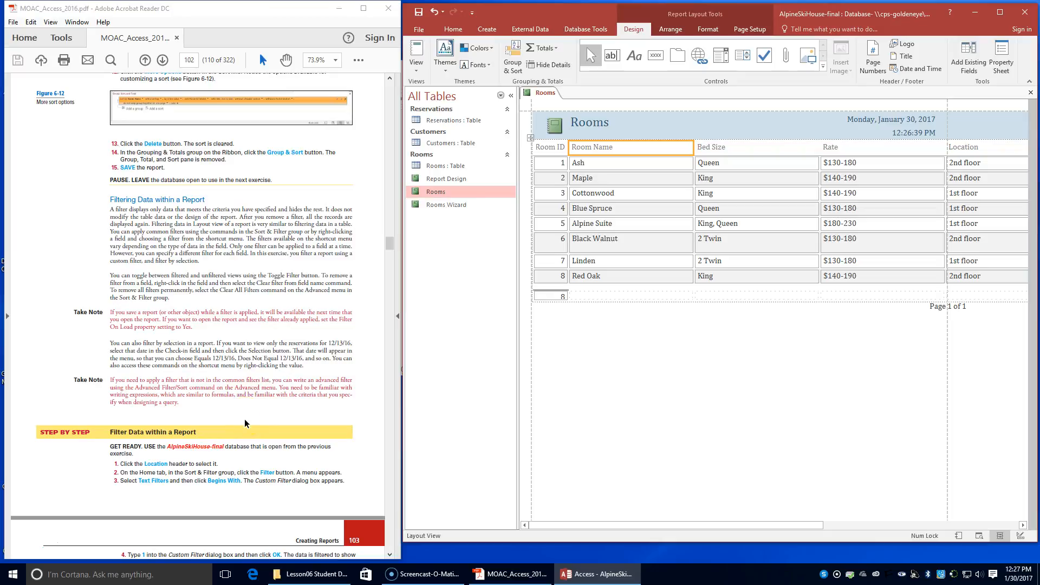
pyautogui.scroll(-2, 245, 423)
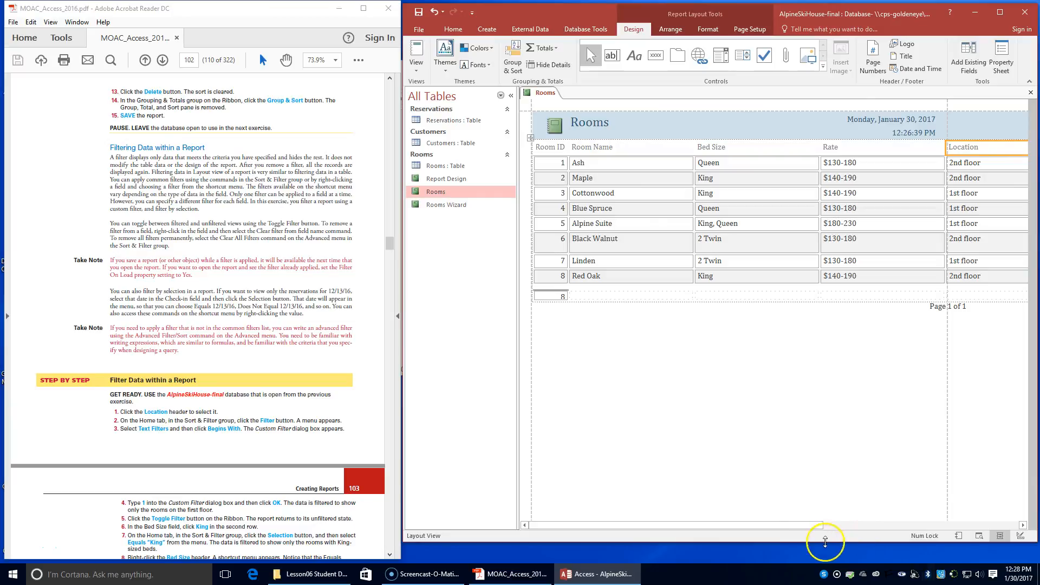
# Step: Apply a Begins With text filter of 1 to the Location column of the Rooms report, and toggle the filter off
pyautogui.click(823, 521)
pyautogui.click(901, 521)
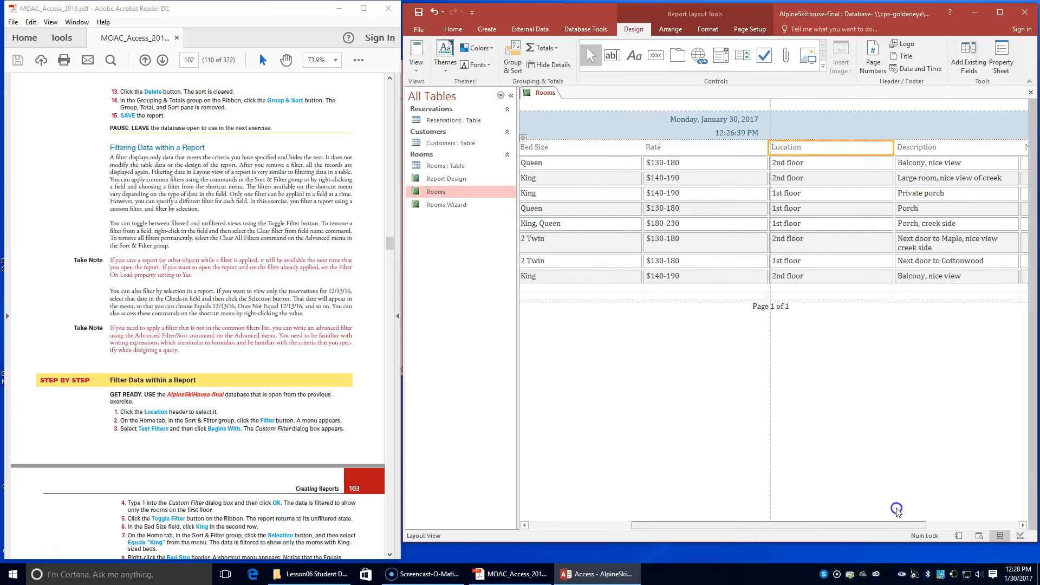
pyautogui.click(776, 143)
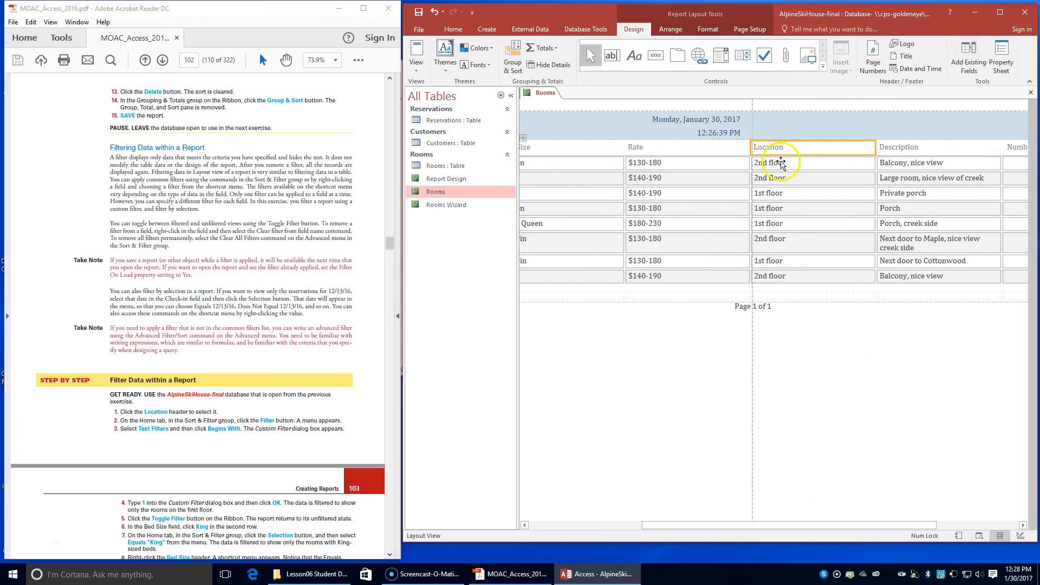
pyautogui.click(442, 34)
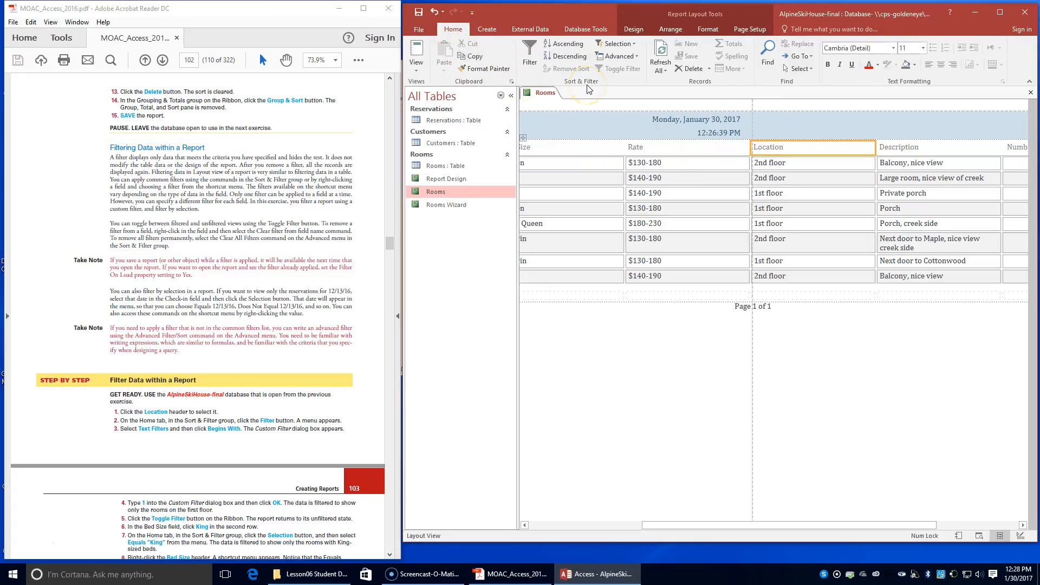
pyautogui.click(530, 58)
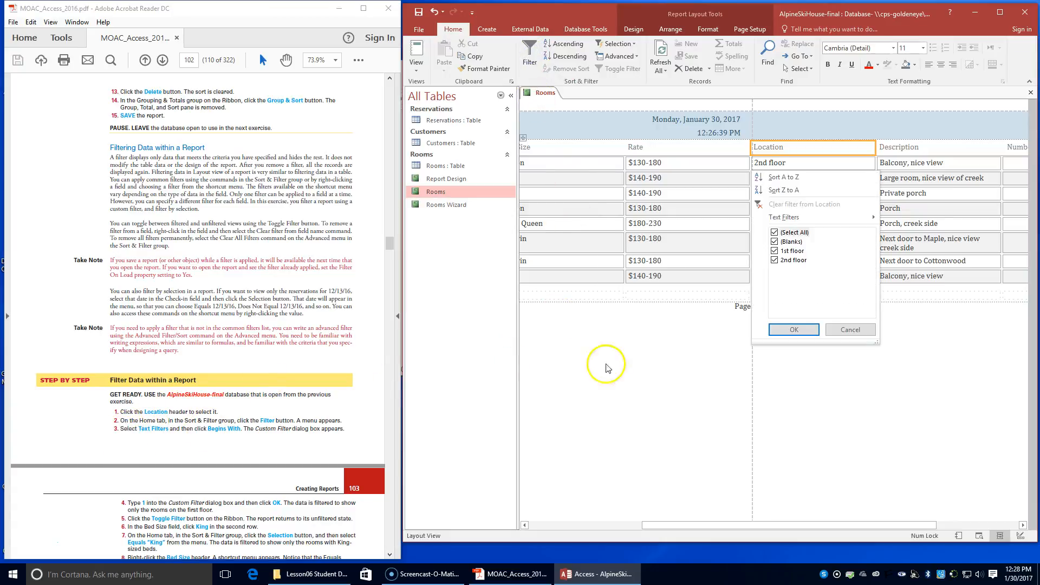
pyautogui.click(777, 218)
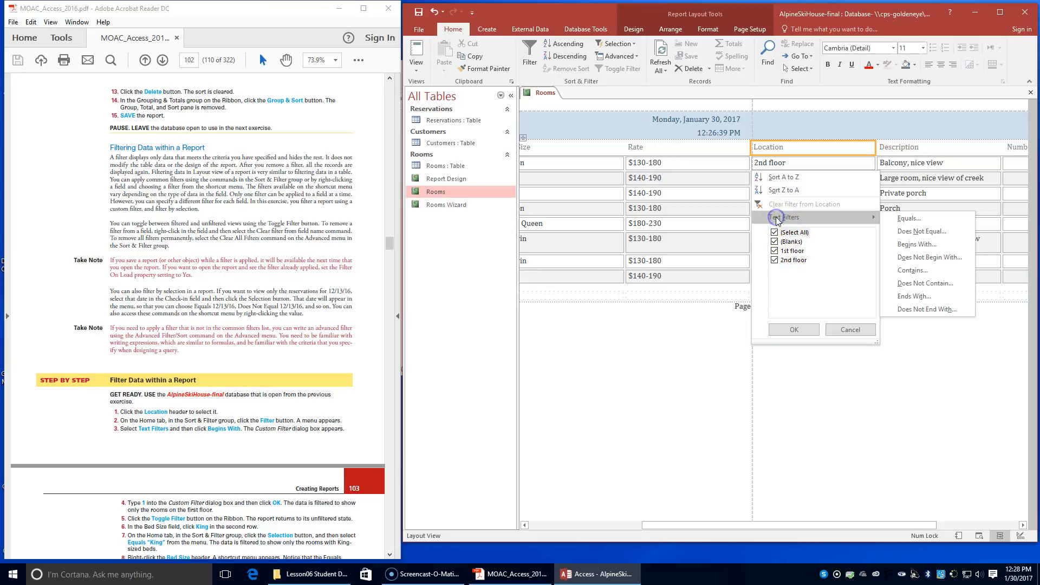
pyautogui.click(927, 248)
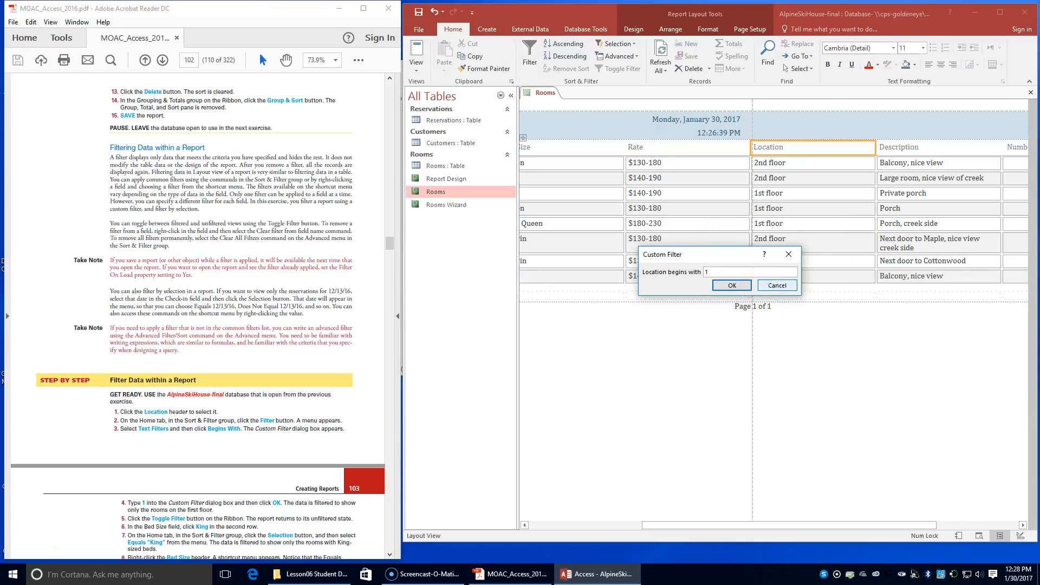
pyautogui.write('1')
pyautogui.click(732, 285)
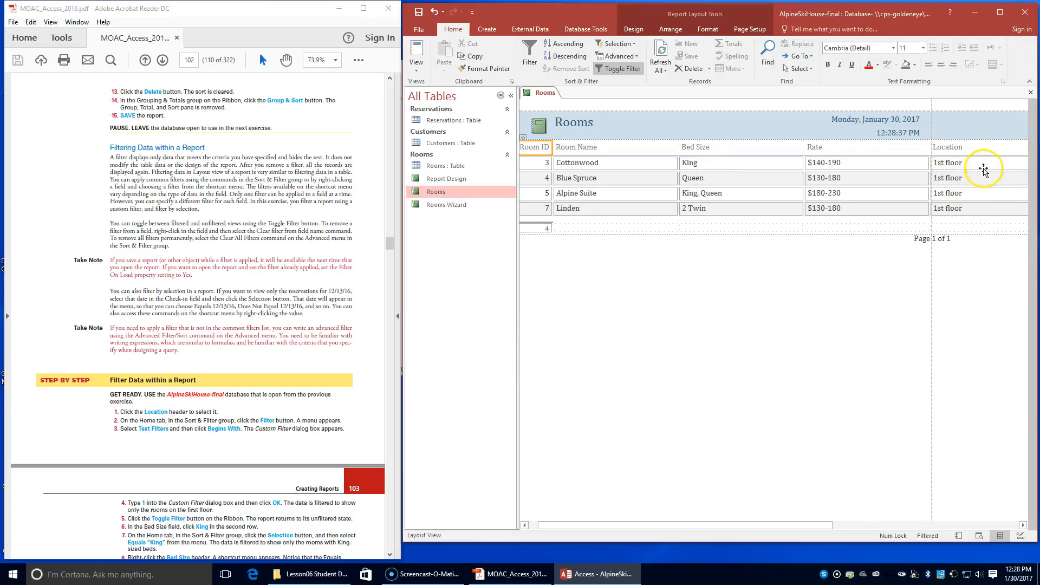
pyautogui.click(616, 70)
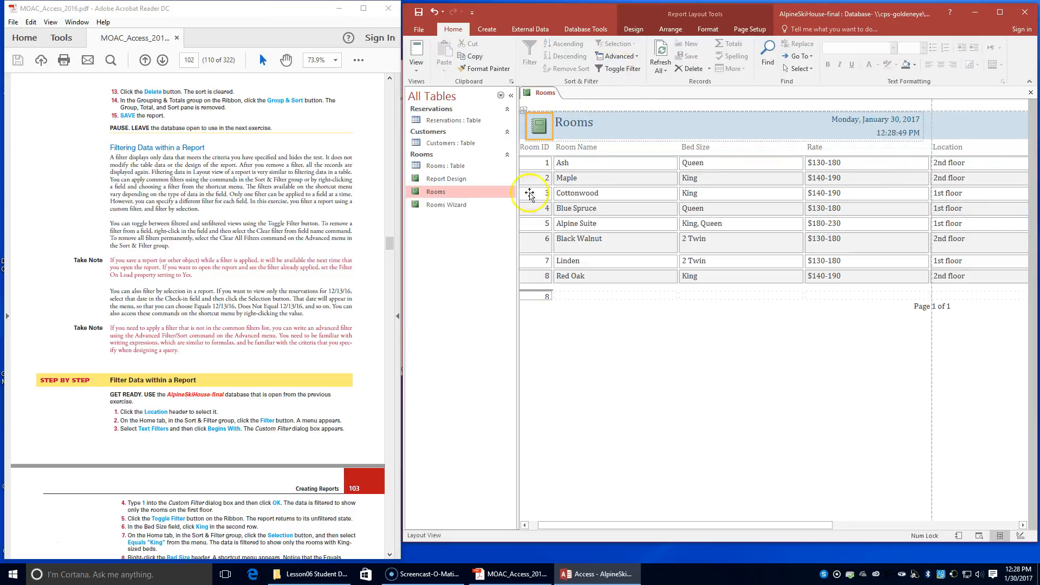
# Step: Filter the Rooms report by selection to show only records whose Bed Size equals "King"
pyautogui.scroll(-1, 209, 516)
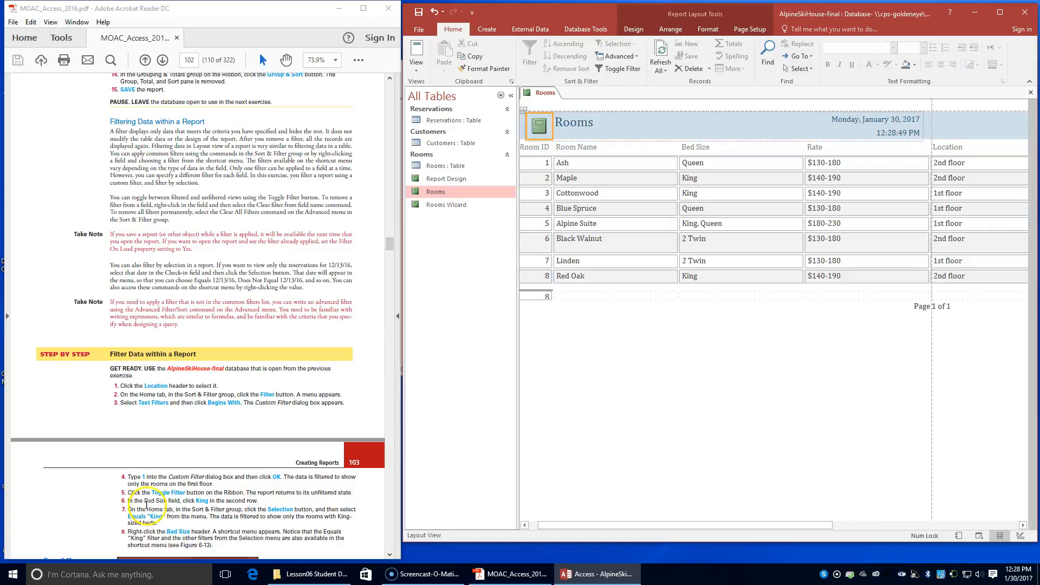
pyautogui.moveTo(813, 525); pyautogui.dragTo(834, 527)
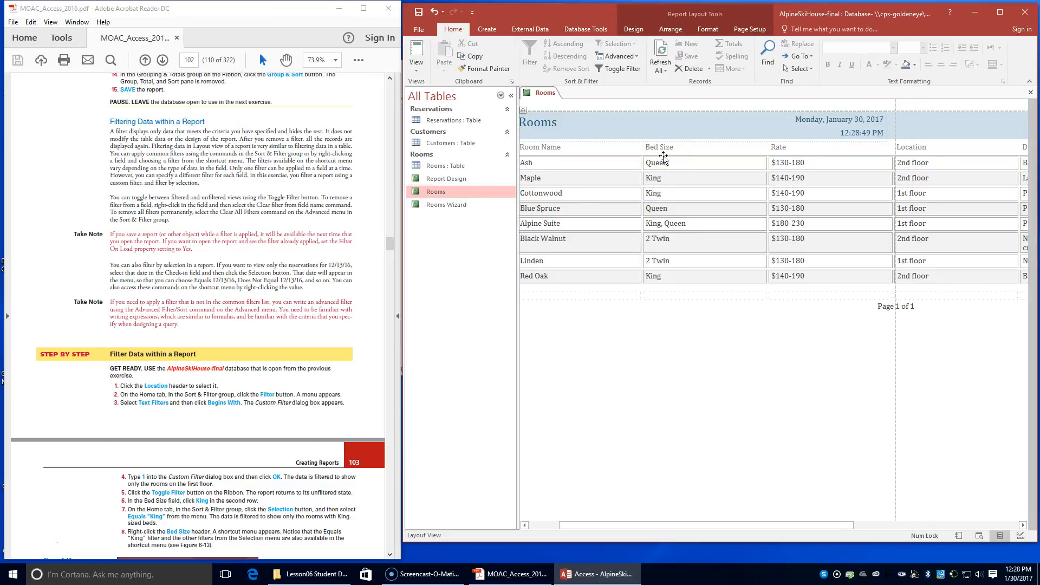
pyautogui.click(658, 178)
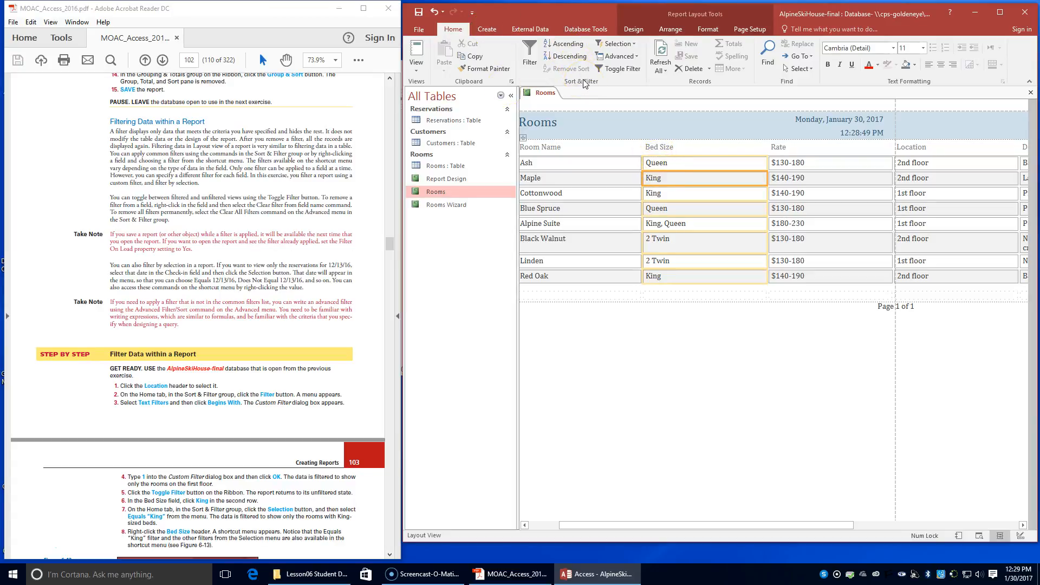
pyautogui.click(634, 44)
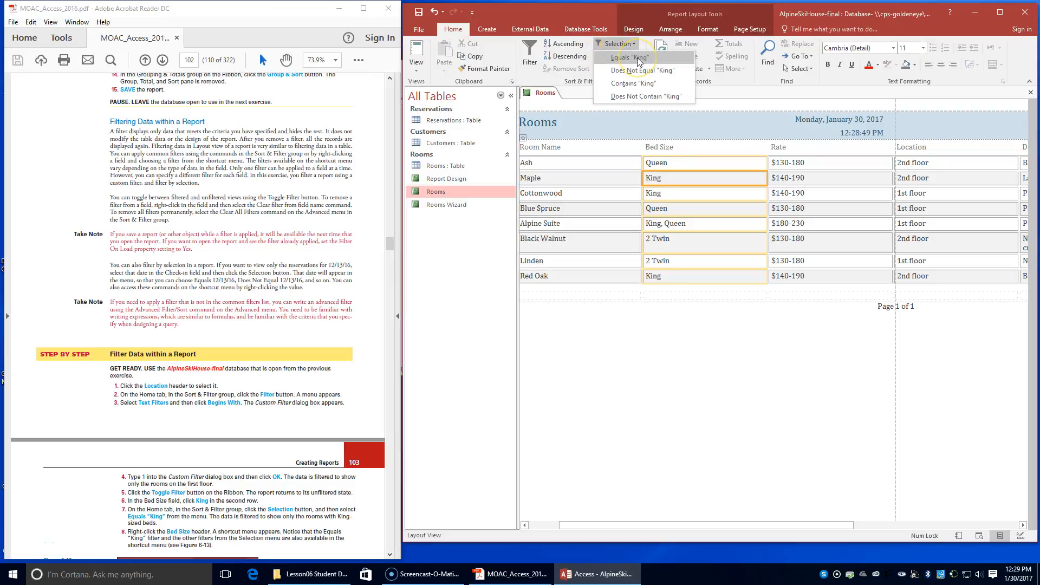
pyautogui.click(639, 58)
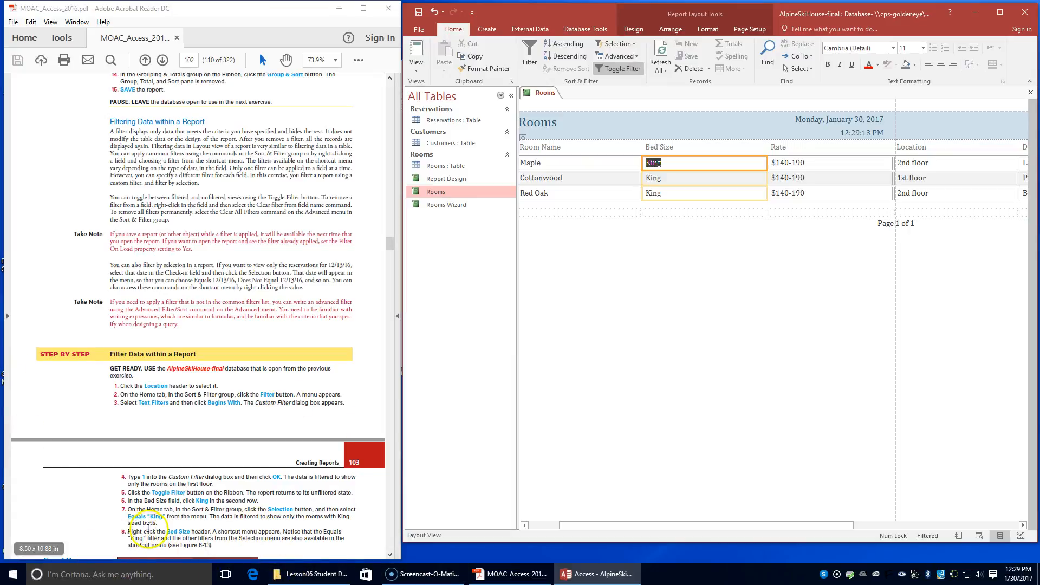
# Step: Check the filter options offered for the Bed Size header, and clear the filter from Bed Size
pyautogui.click(665, 148)
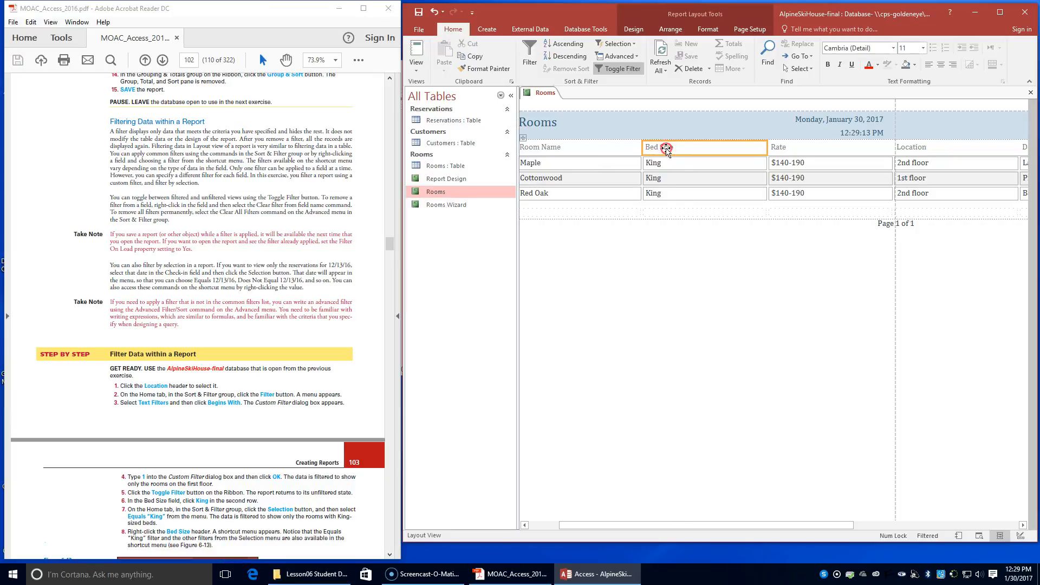
pyautogui.rightClick(665, 149)
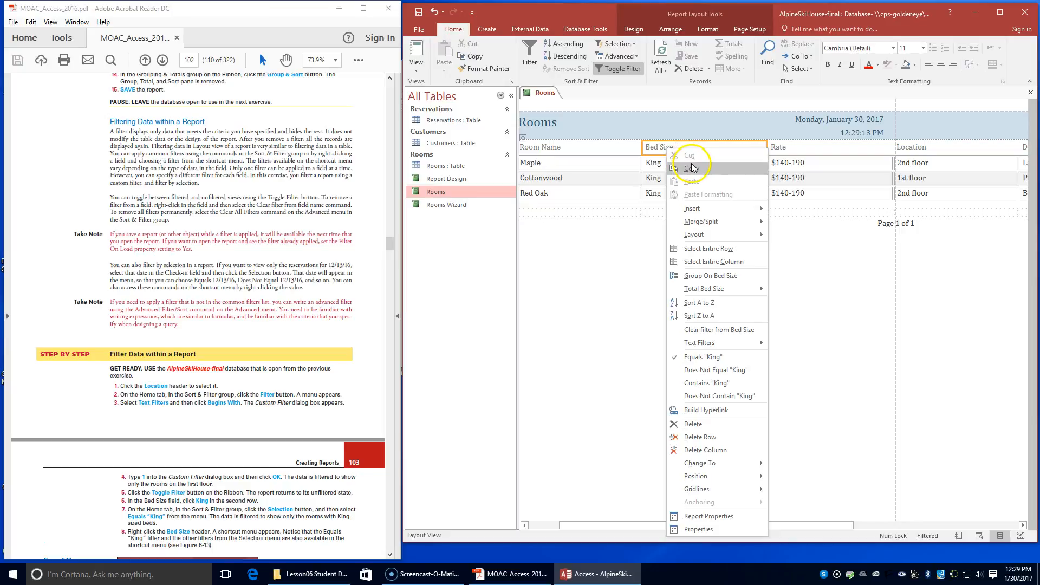
pyautogui.scroll(-10, 323, 359)
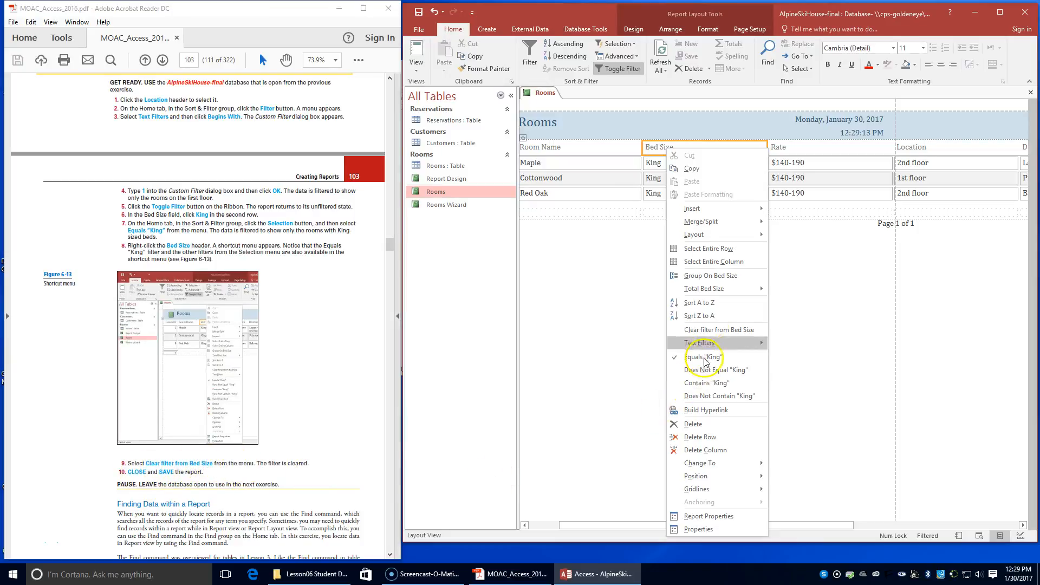
pyautogui.click(714, 330)
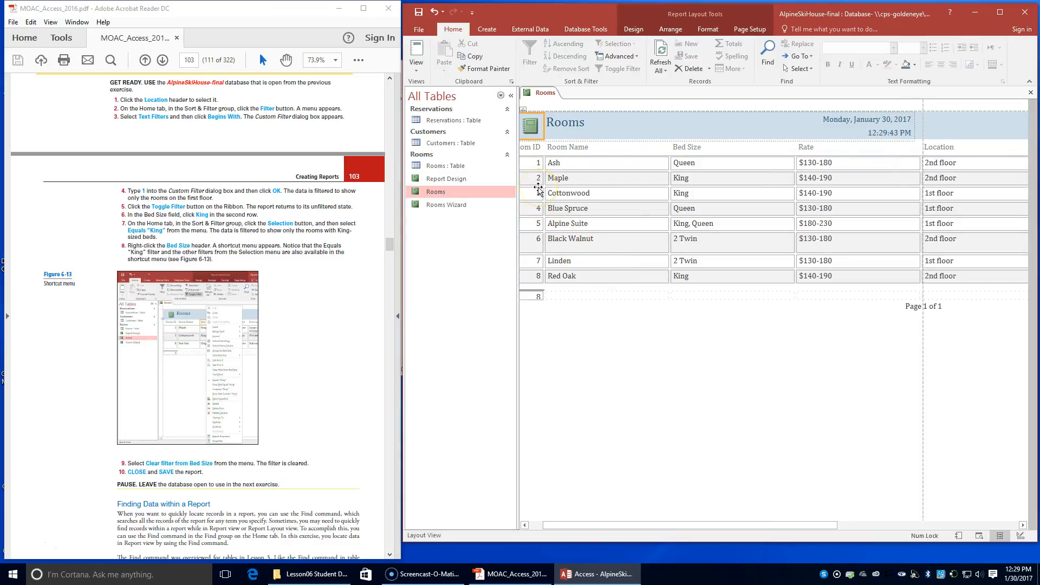
# Step: Save and close the Rooms report
pyautogui.rightClick(537, 92)
pyautogui.click(544, 103)
pyautogui.rightClick(541, 93)
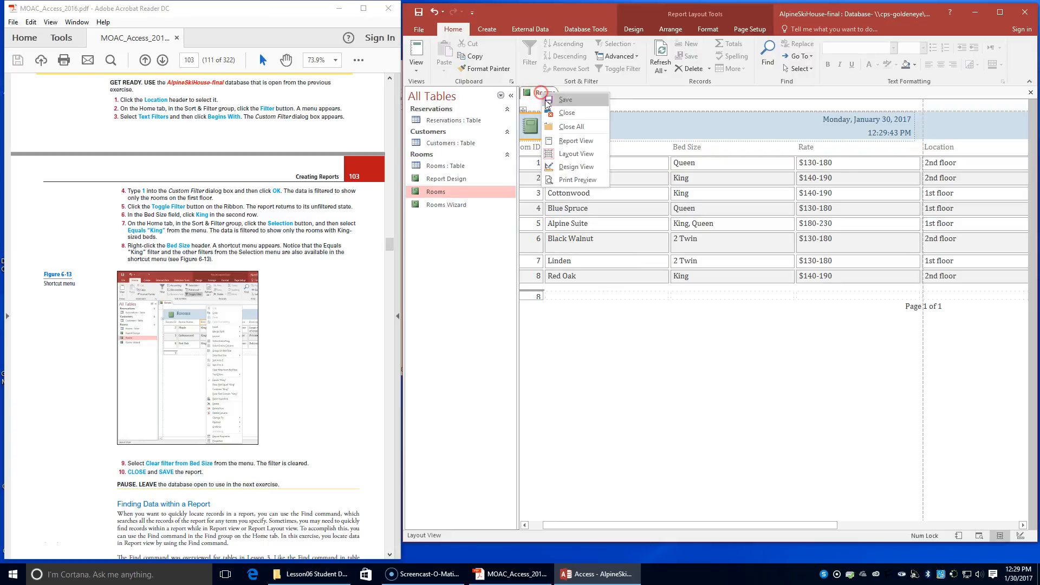
pyautogui.click(552, 113)
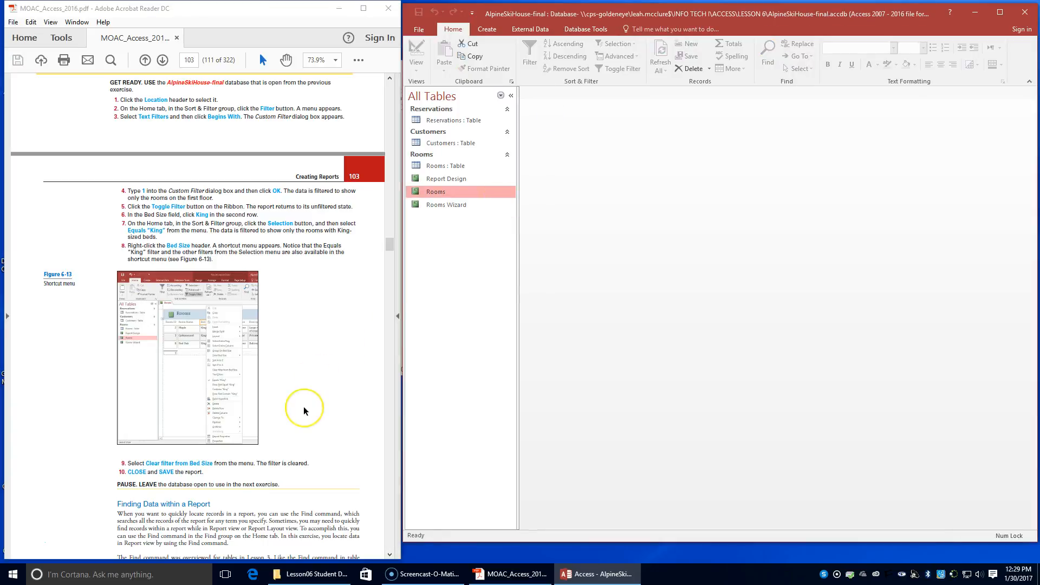
# Step: Read the Finding Data within a Report section and the first instructions of its exercise in the textbook PDF
pyautogui.scroll(-1, 304, 411)
pyautogui.scroll(-5, 303, 407)
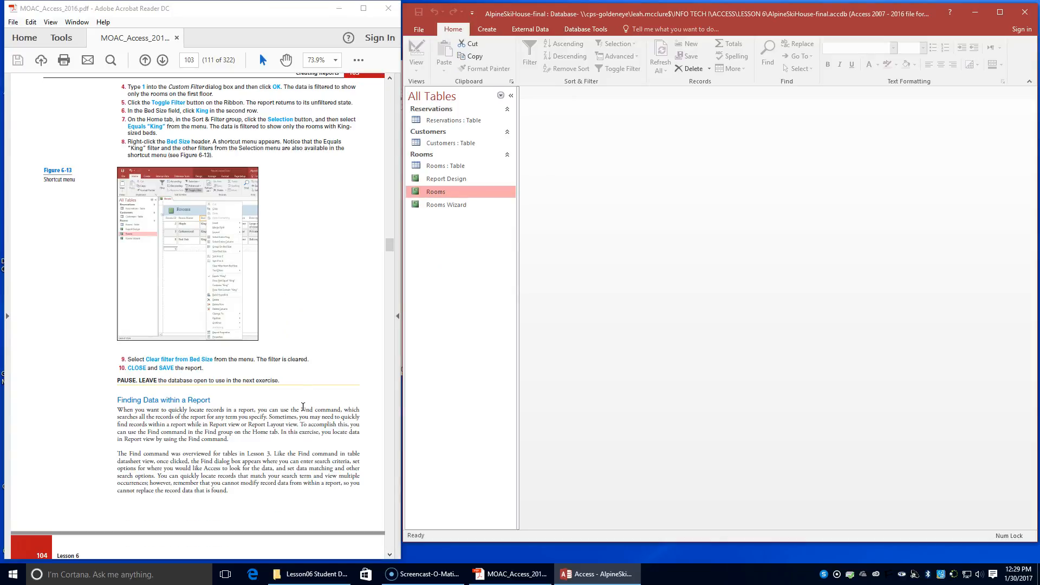
pyautogui.scroll(1, 303, 406)
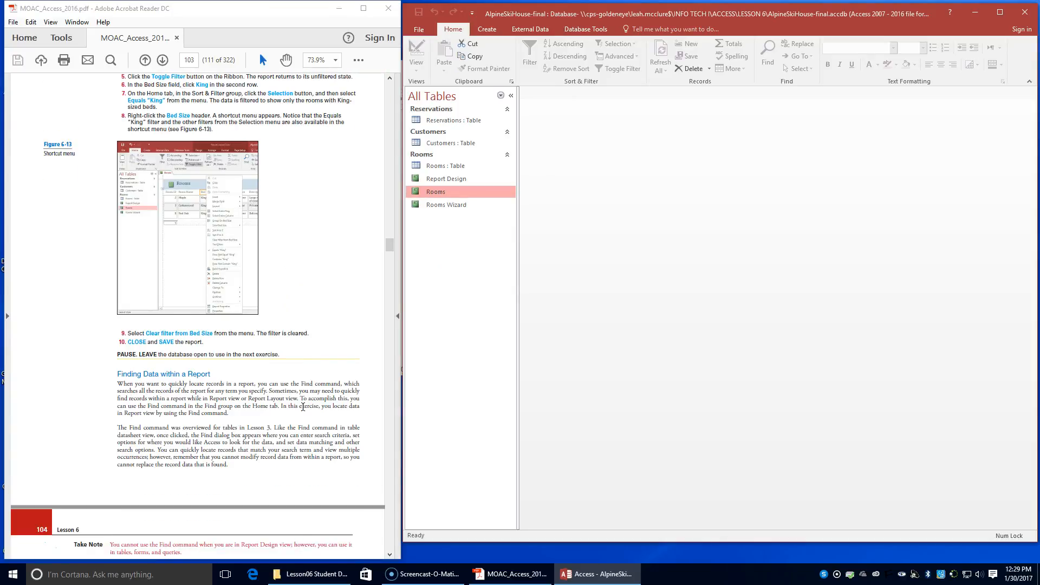
pyautogui.scroll(-2, 303, 406)
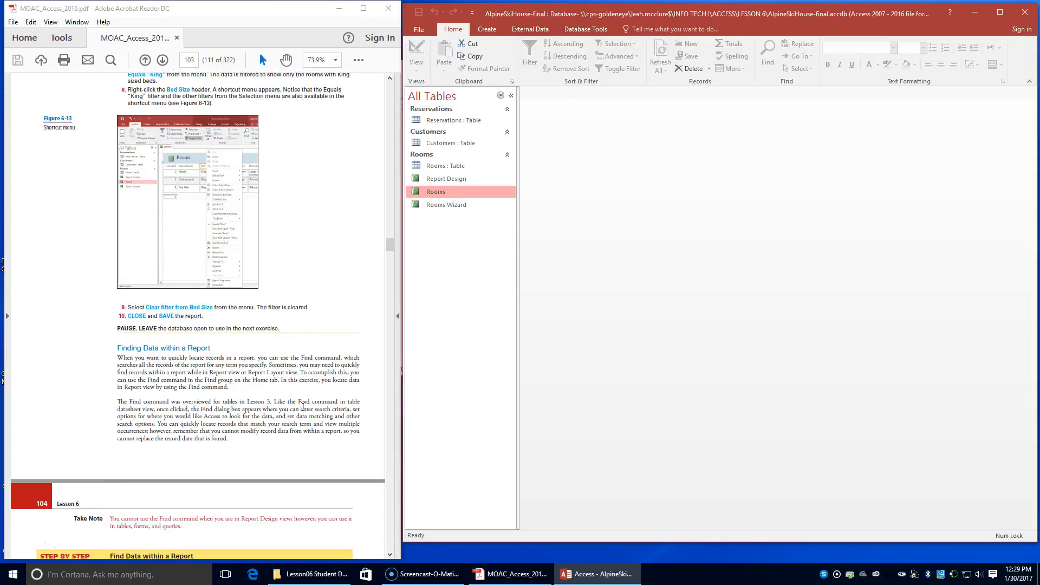
pyautogui.scroll(-3, 303, 406)
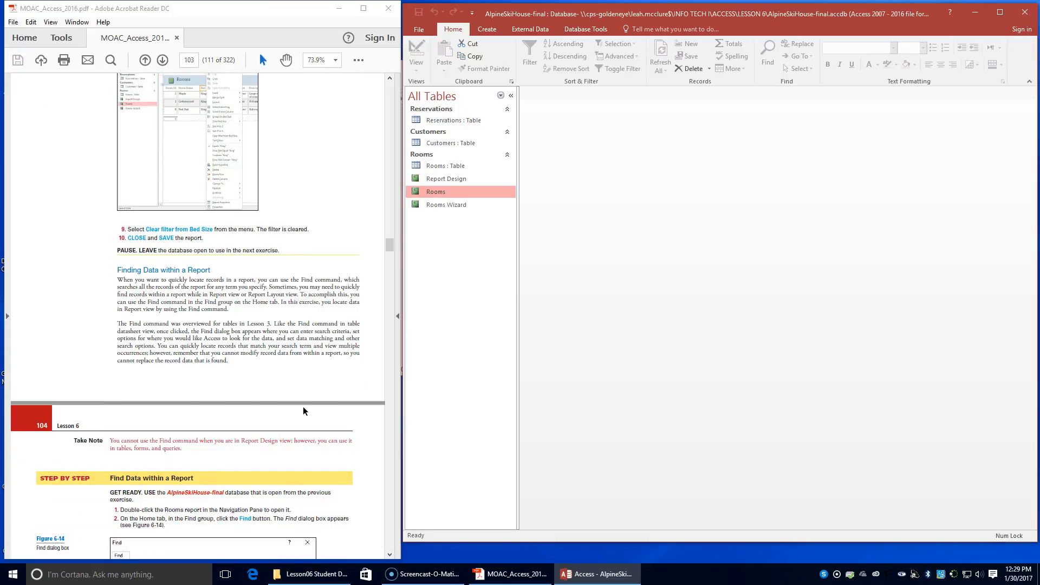
pyautogui.click(86, 411)
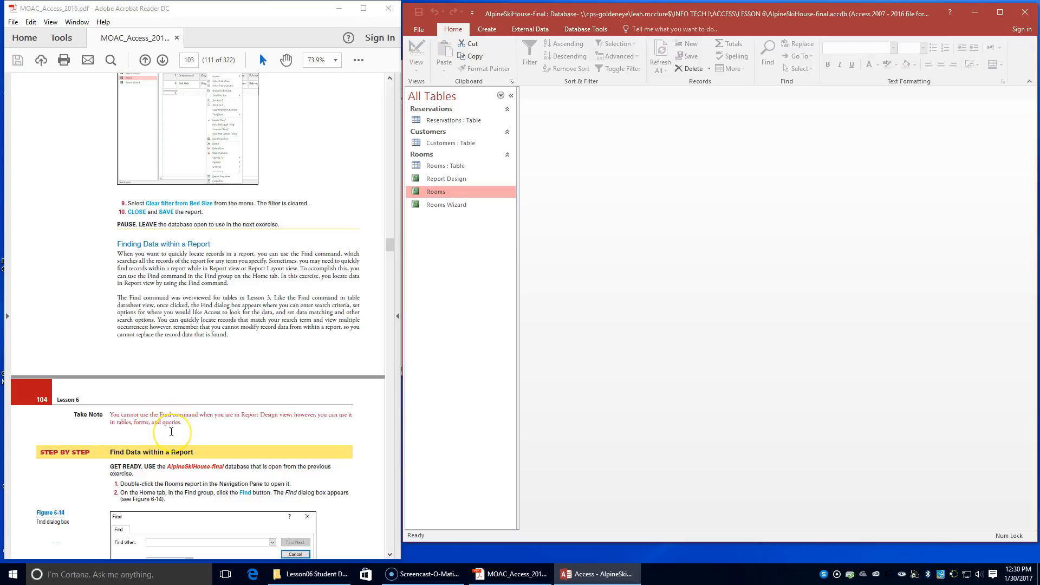
pyautogui.scroll(-3, 171, 432)
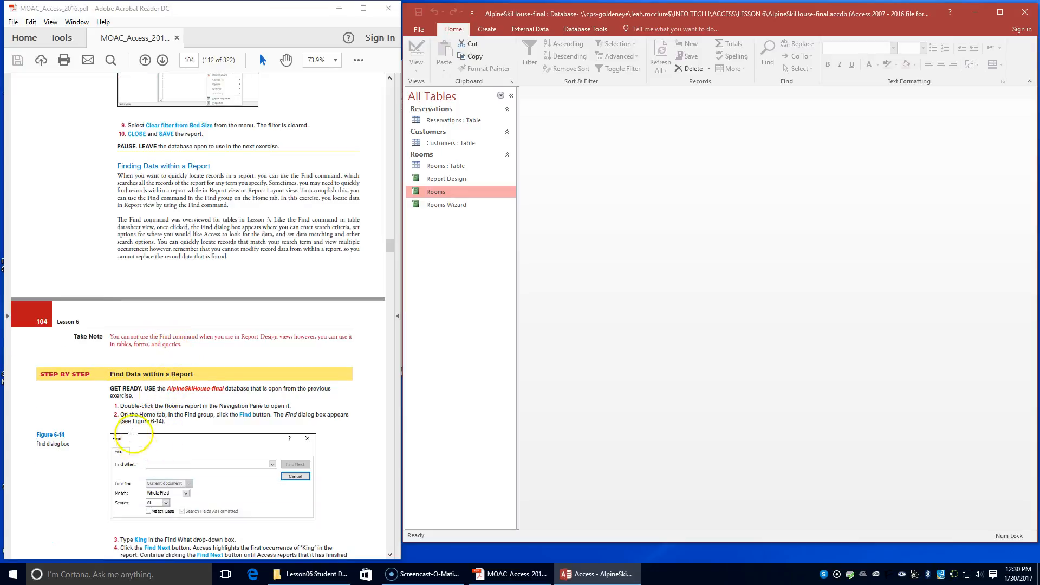
# Step: Open the Rooms report and enter King as the text to find in it
pyautogui.doubleClick(434, 193)
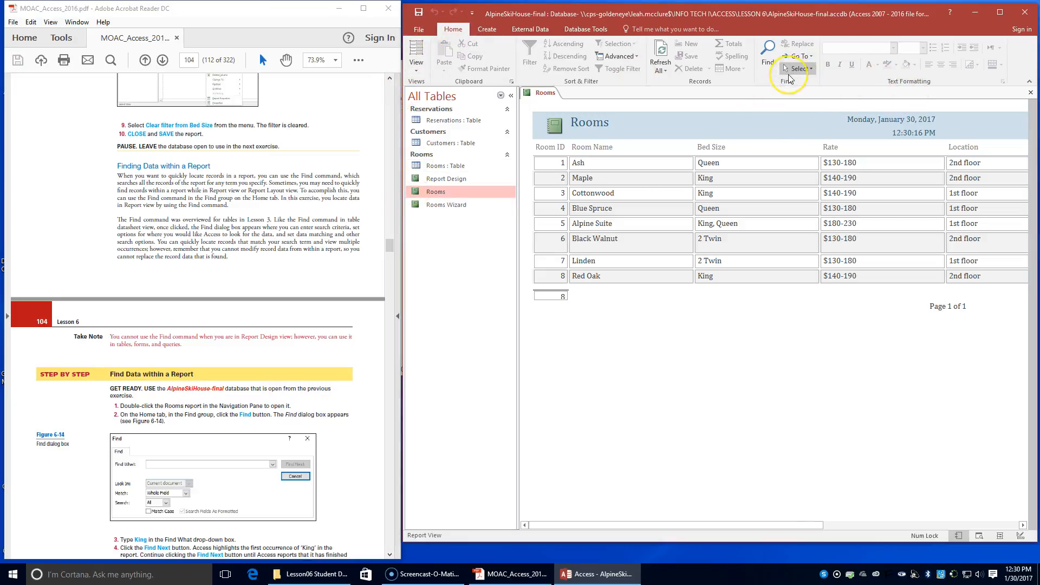
pyautogui.click(767, 54)
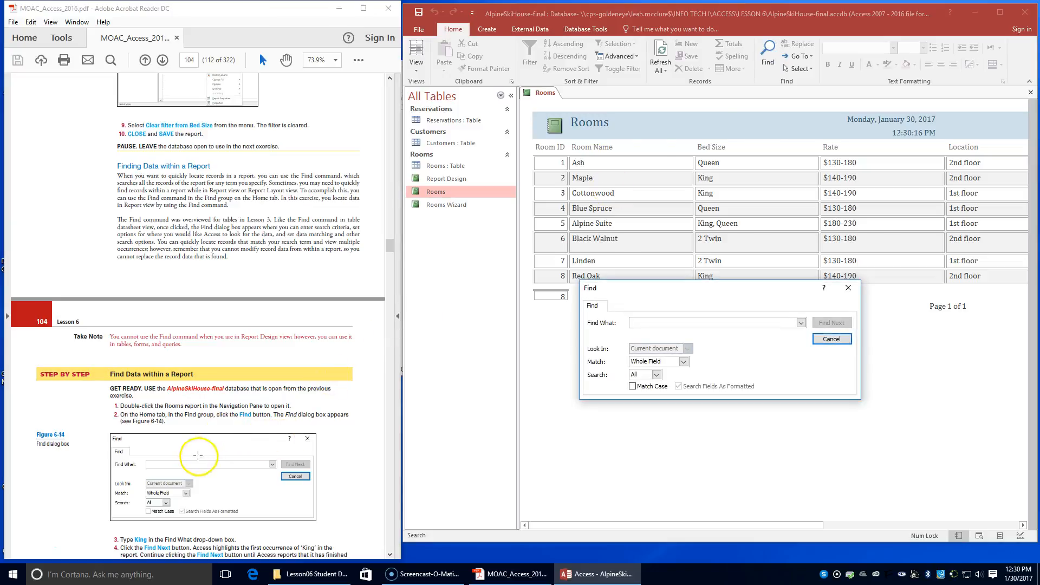
pyautogui.scroll(-1, 185, 469)
pyautogui.scroll(-1, 186, 469)
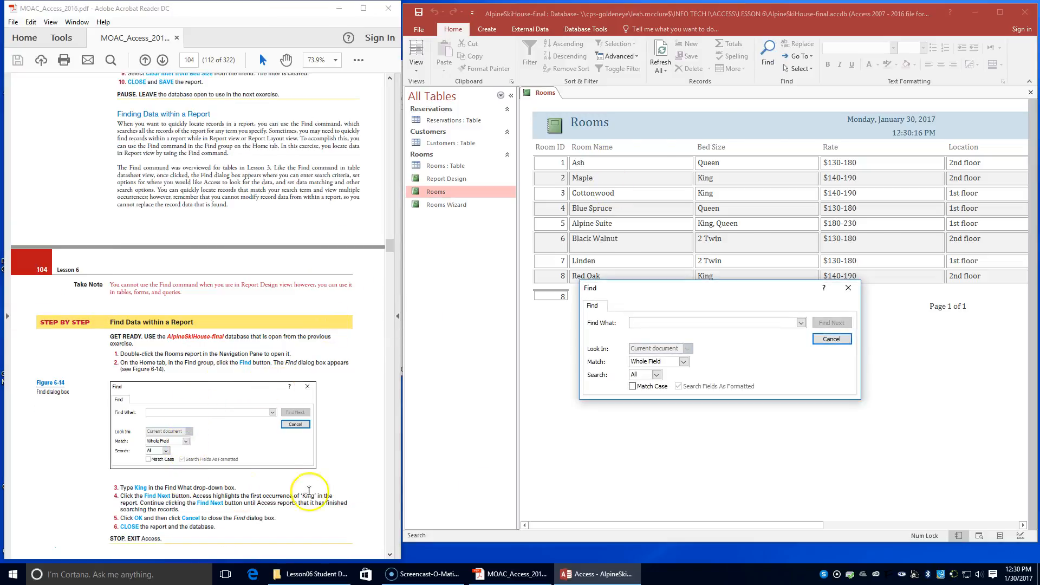
pyautogui.write('King')
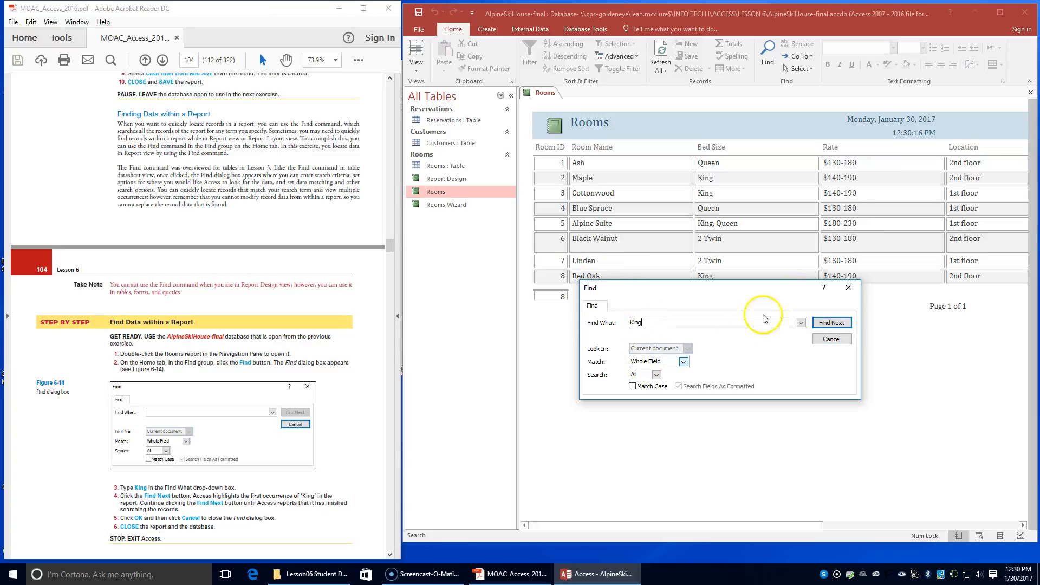
# Step: Go through every occurrence of King in the Rooms report until the search ends, and close the Find dialog
pyautogui.click(820, 323)
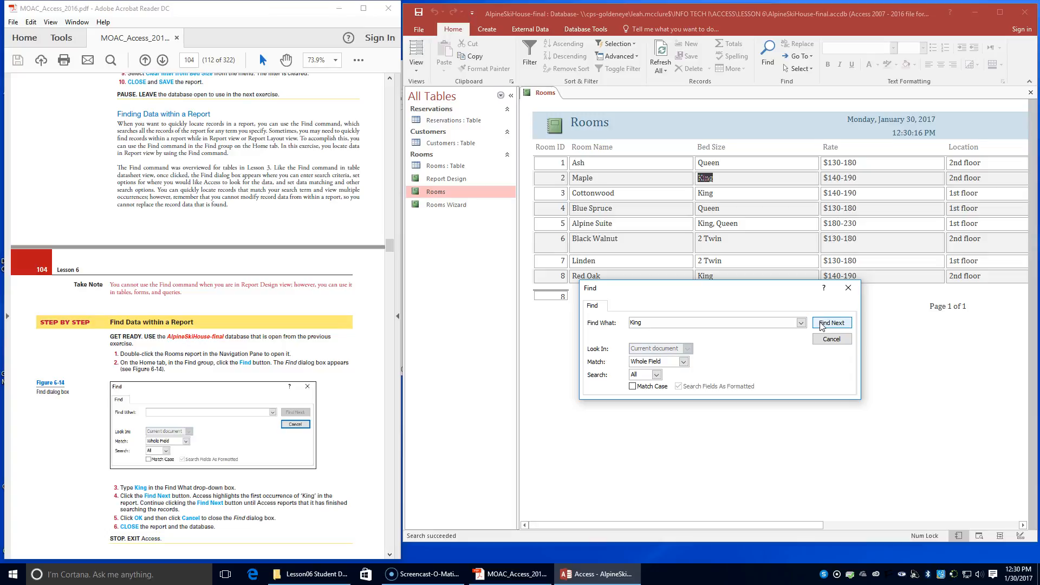
pyautogui.click(822, 325)
pyautogui.click(826, 325)
pyautogui.click(827, 325)
pyautogui.click(827, 325)
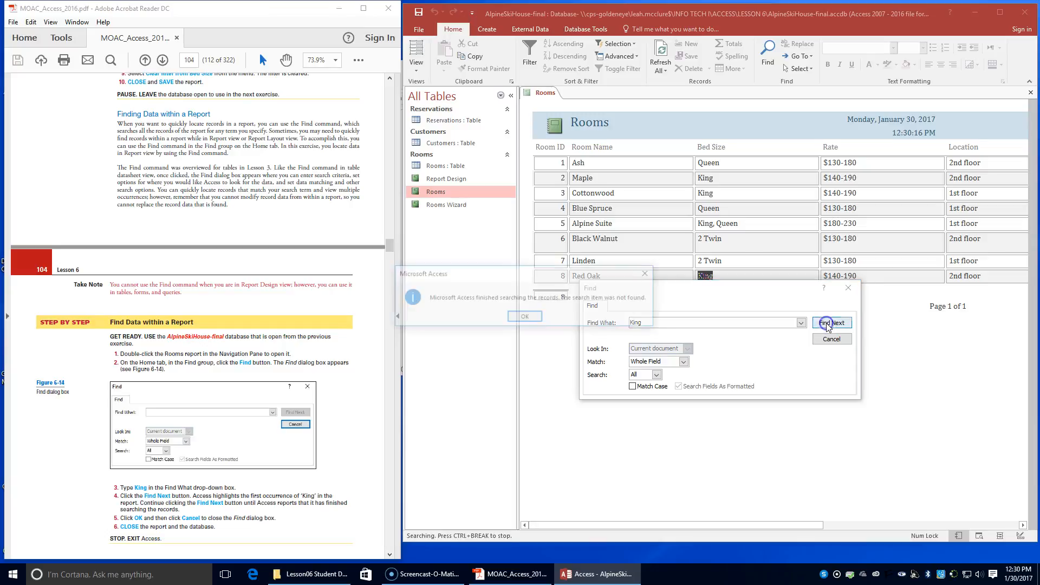
pyautogui.click(520, 317)
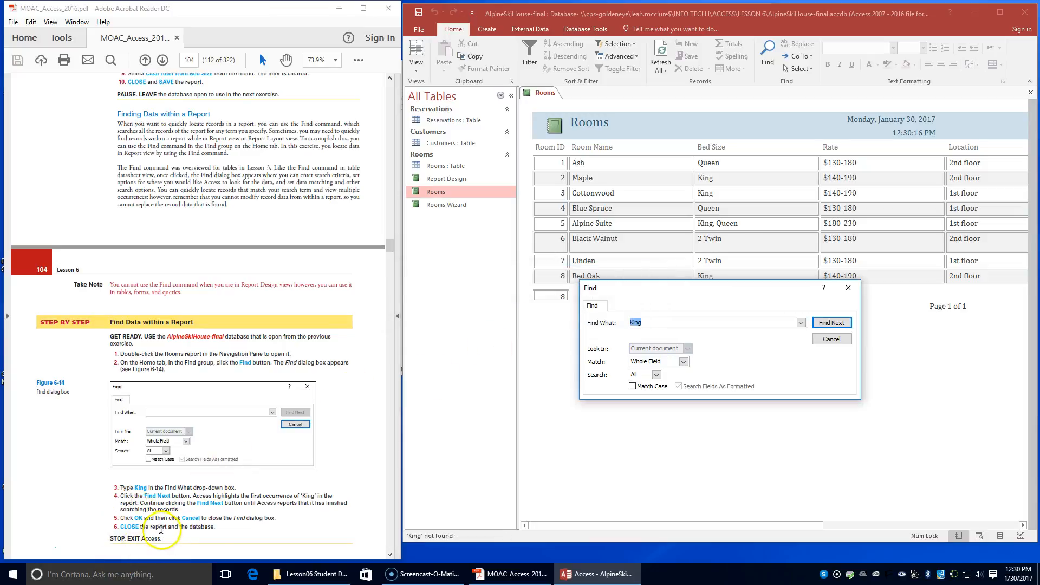
pyautogui.click(832, 339)
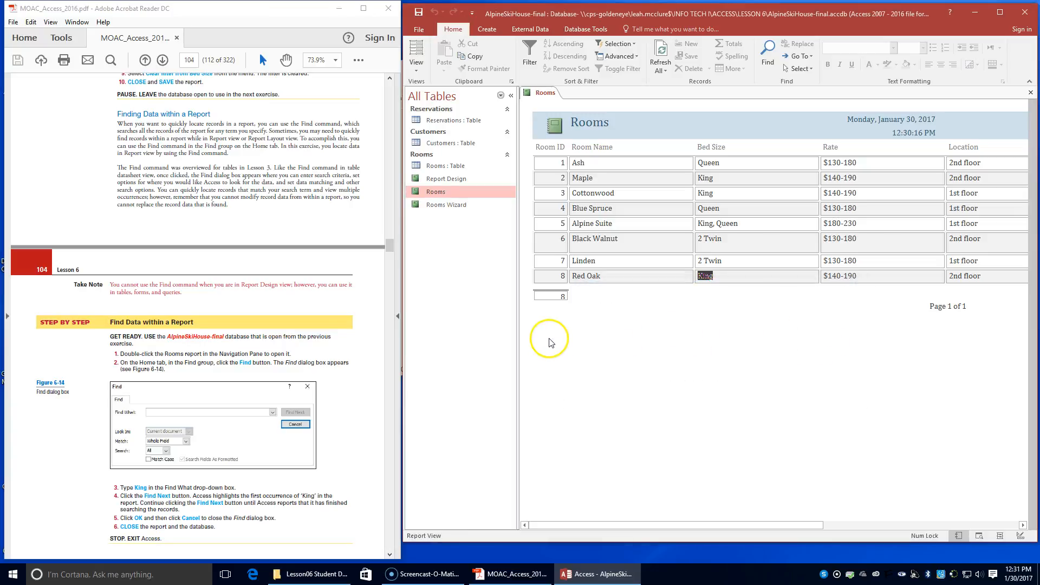
# Step: Close the Rooms report and exit Access along with the AlpineSkiHouse-final database
pyautogui.rightClick(535, 95)
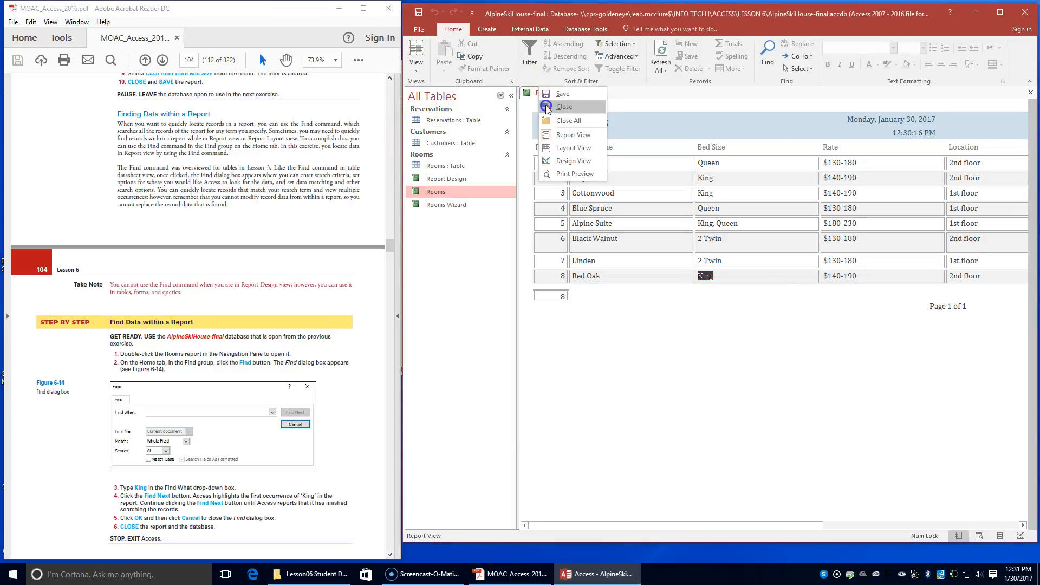
pyautogui.click(563, 107)
pyautogui.scroll(-1, 333, 359)
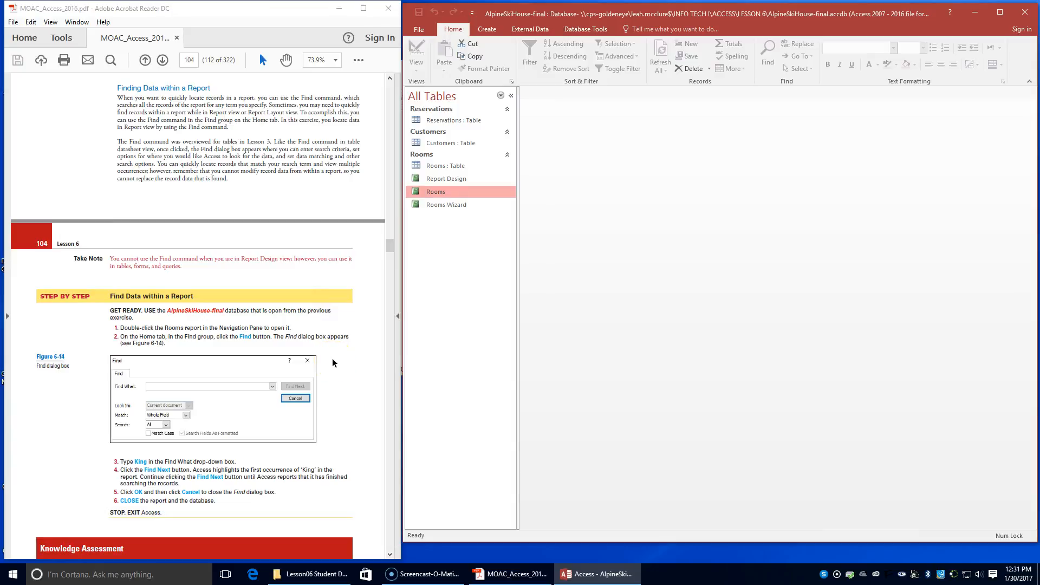
pyautogui.click(1023, 12)
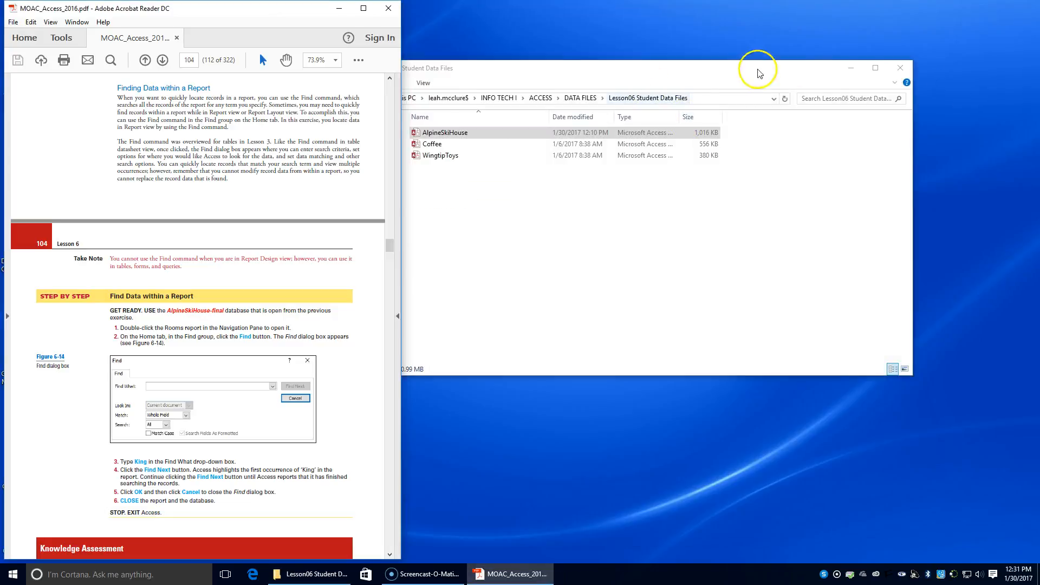
# Step: Close the Lesson06 Student Data Files folder window and view the Knowledge Assessment section in the textbook PDF
pyautogui.click(901, 68)
pyautogui.scroll(-8, 103, 428)
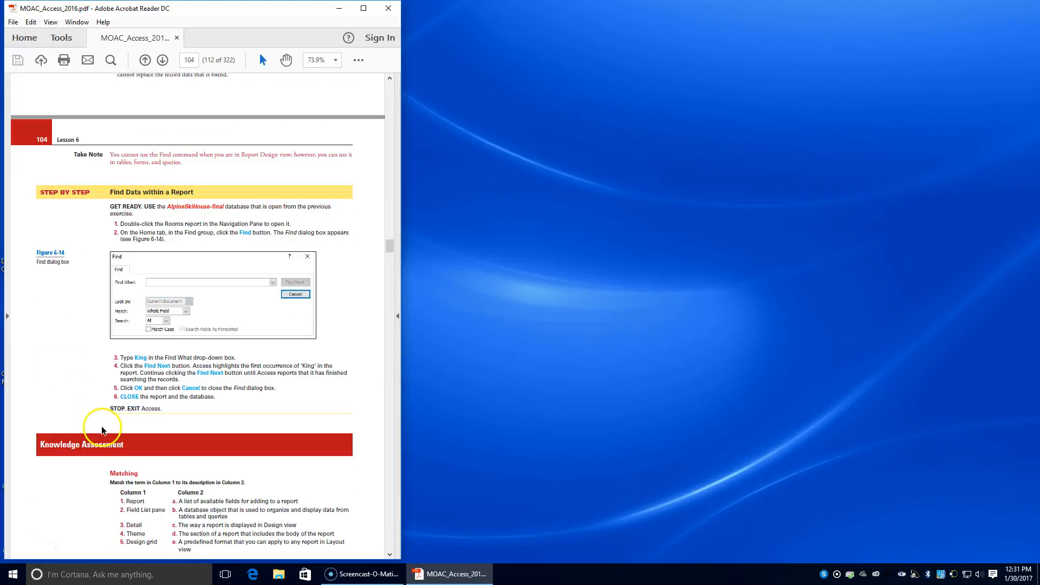
pyautogui.scroll(-7, 103, 430)
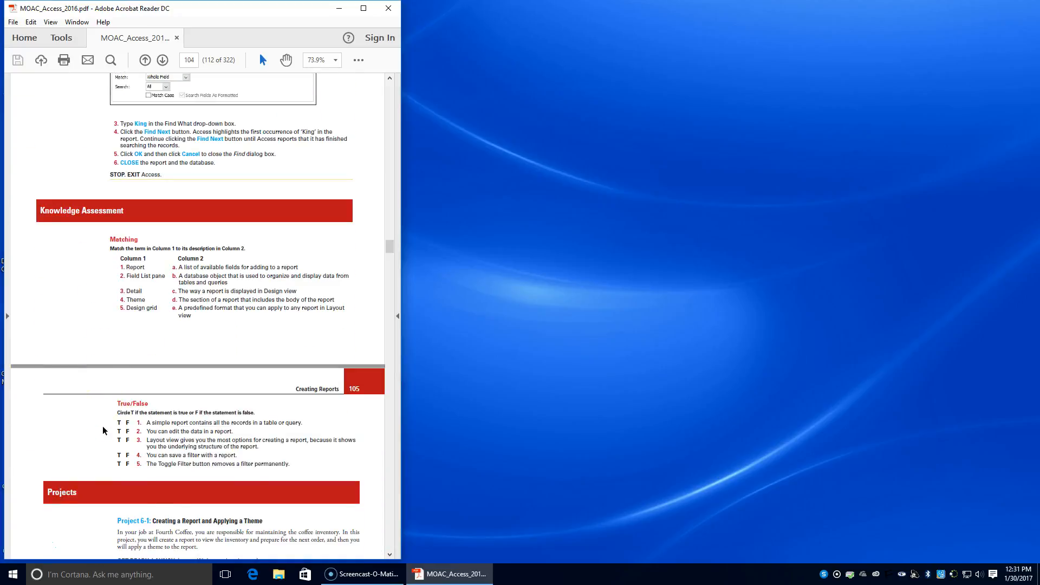